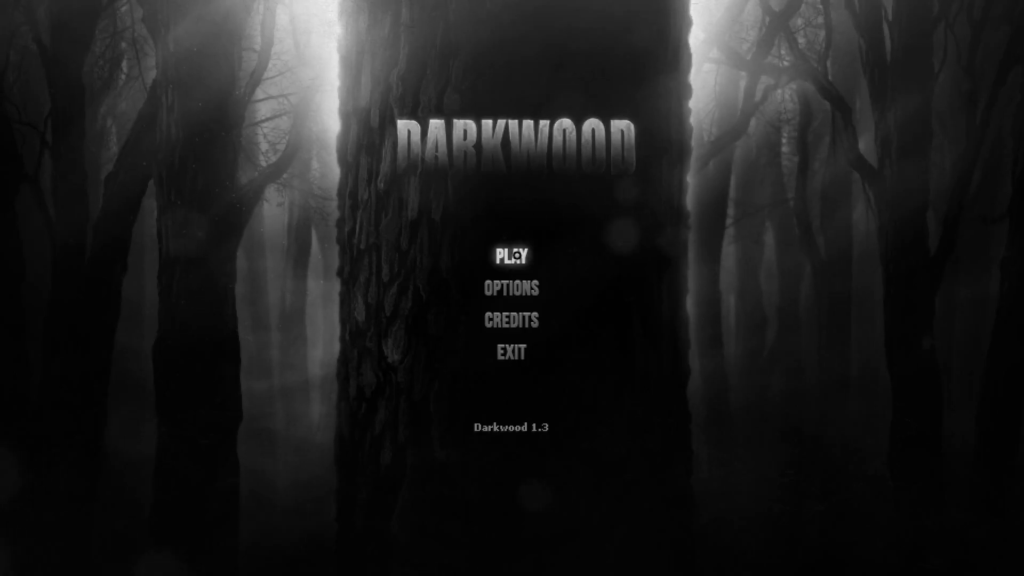
- Load Profile 1 from the main menu's Play option
left_click(517, 256)
left_click(501, 232)
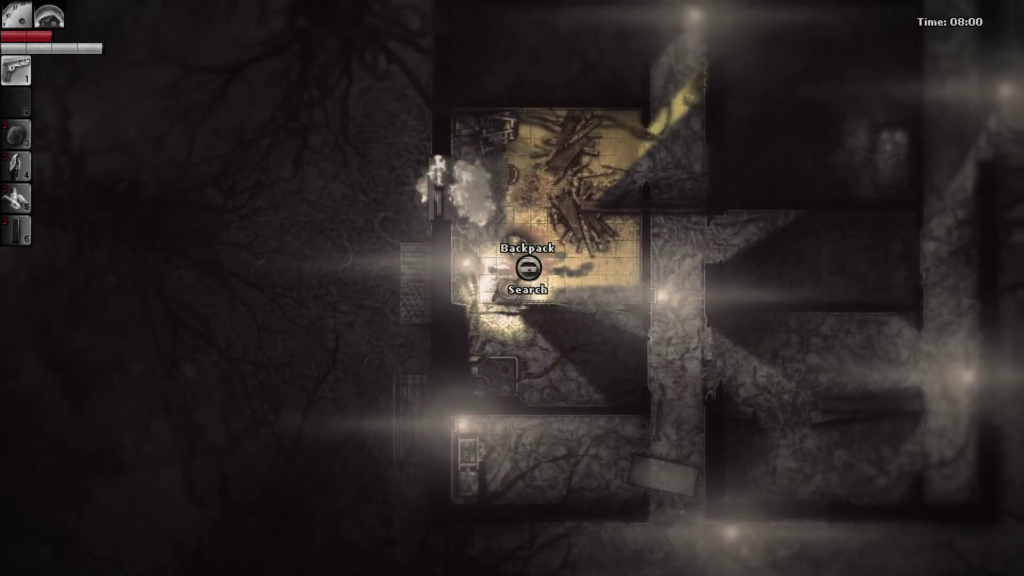
- Loot the backpack and go through the wooden door into the corridor
key("e")
key("Escape")
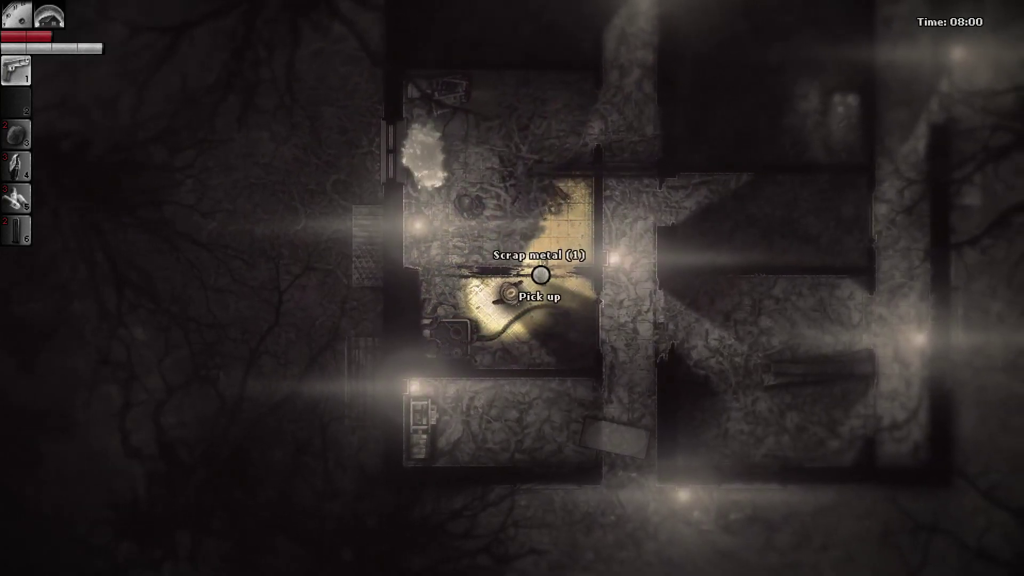
key("s")
left_click(580, 336)
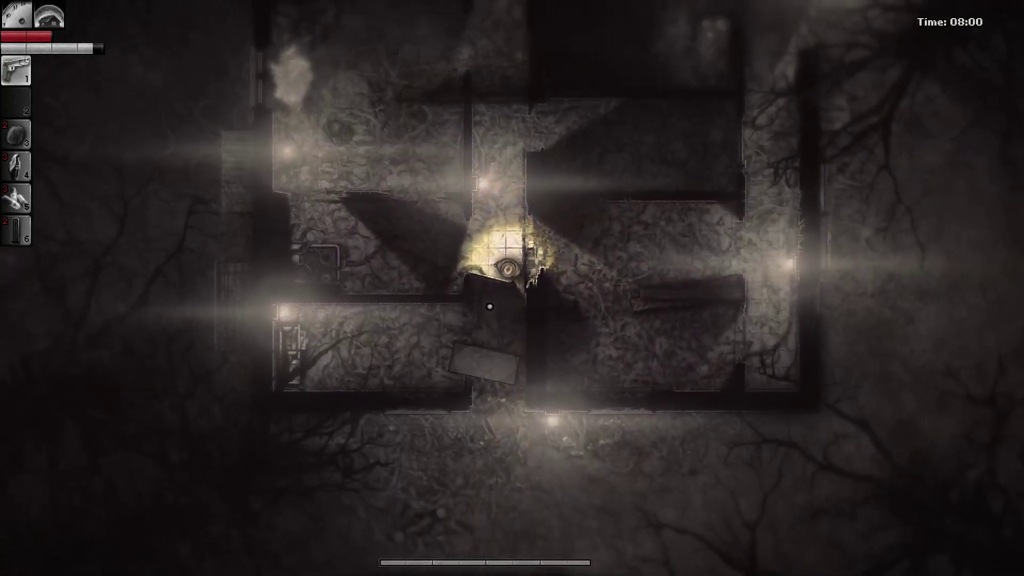
key("s")
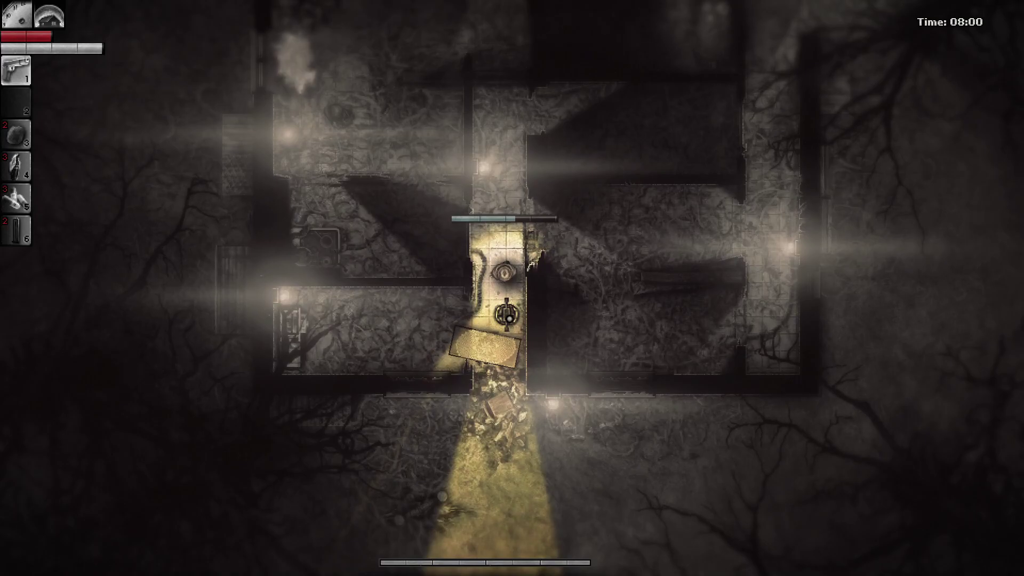
- Pick up the scrap metal and search the wardrobe
key("e")
key("s")
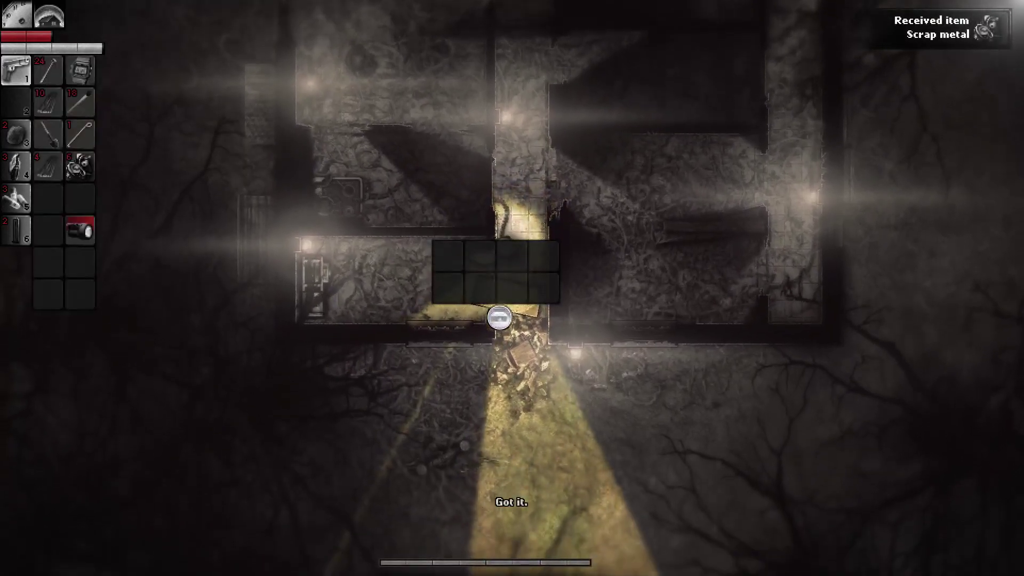
key("Escape")
- Switch on the generator, step out into the yard and check the inventory
key("a")
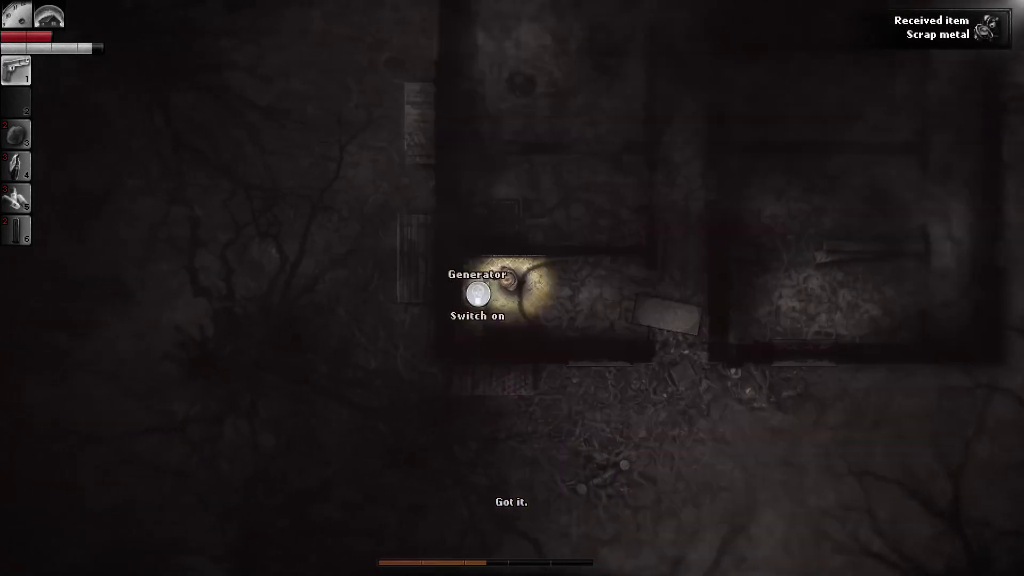
key("e")
key("s")
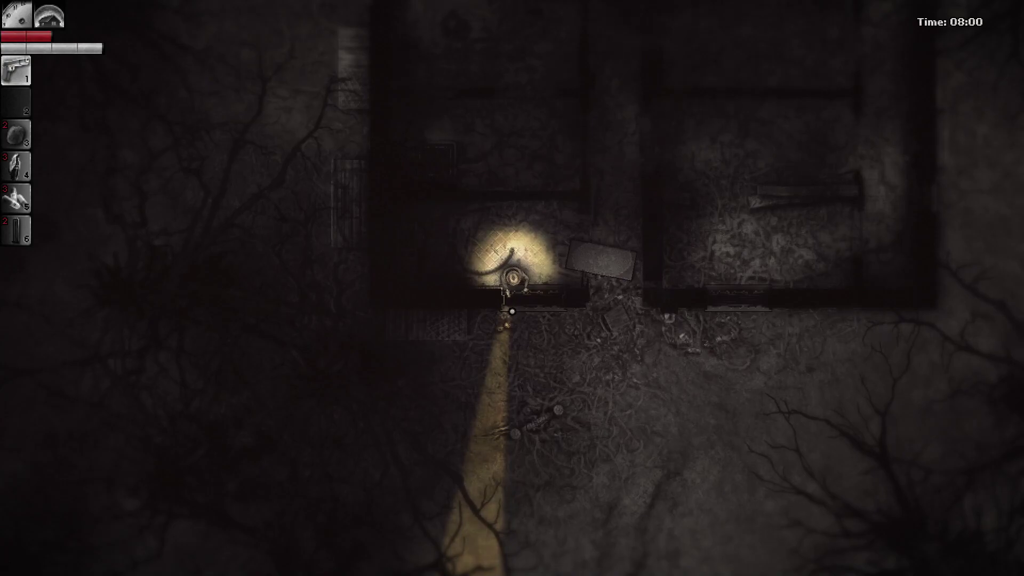
key("s")
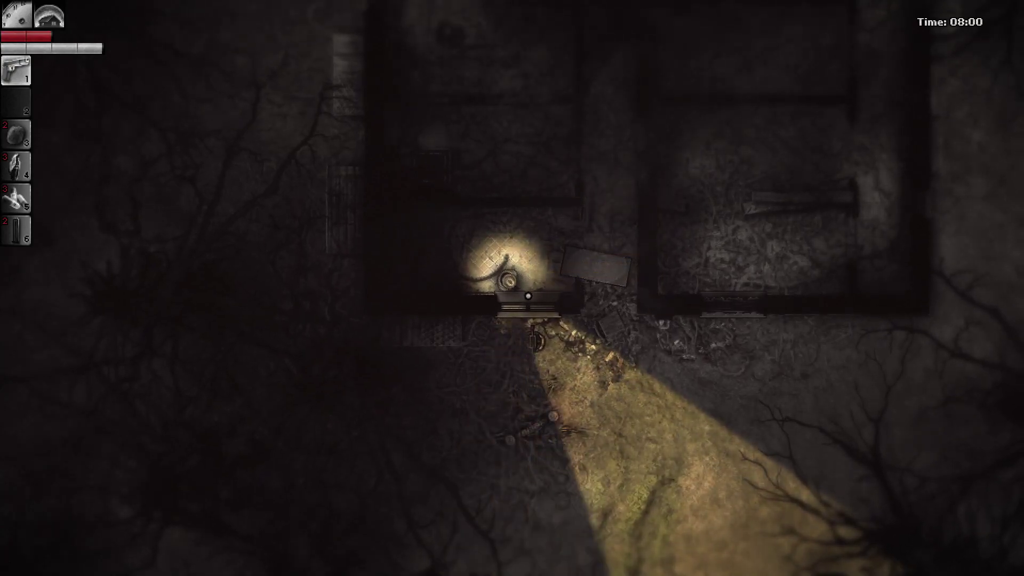
key("Tab")
key("Tab")
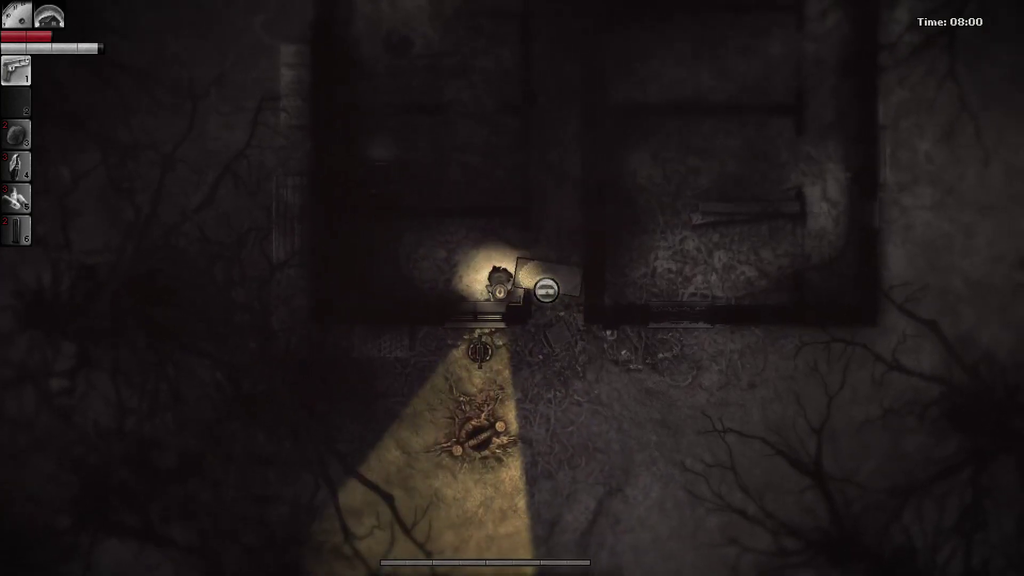
- Walk back through the corridor and shut the wooden door
key("e")
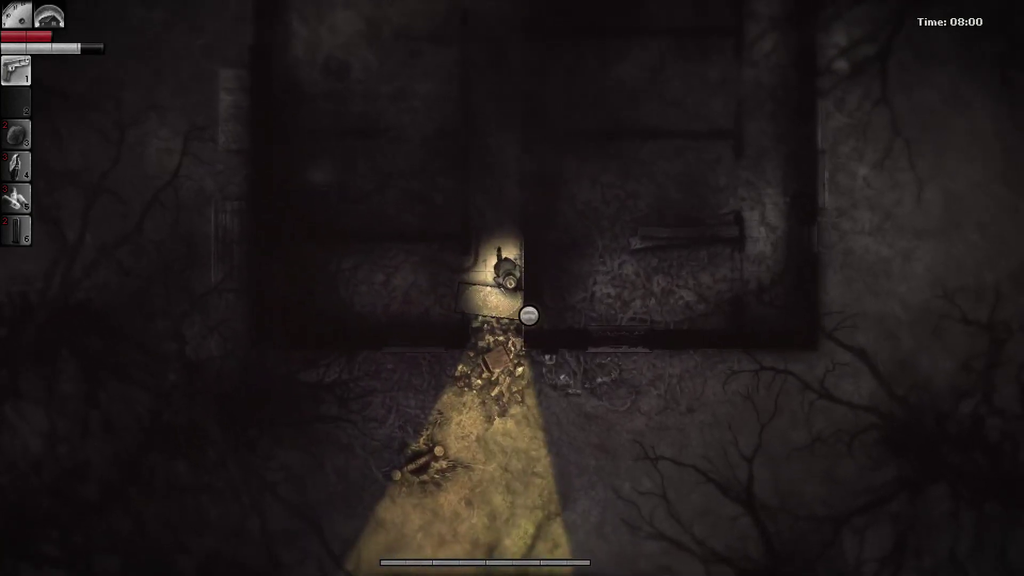
key("w")
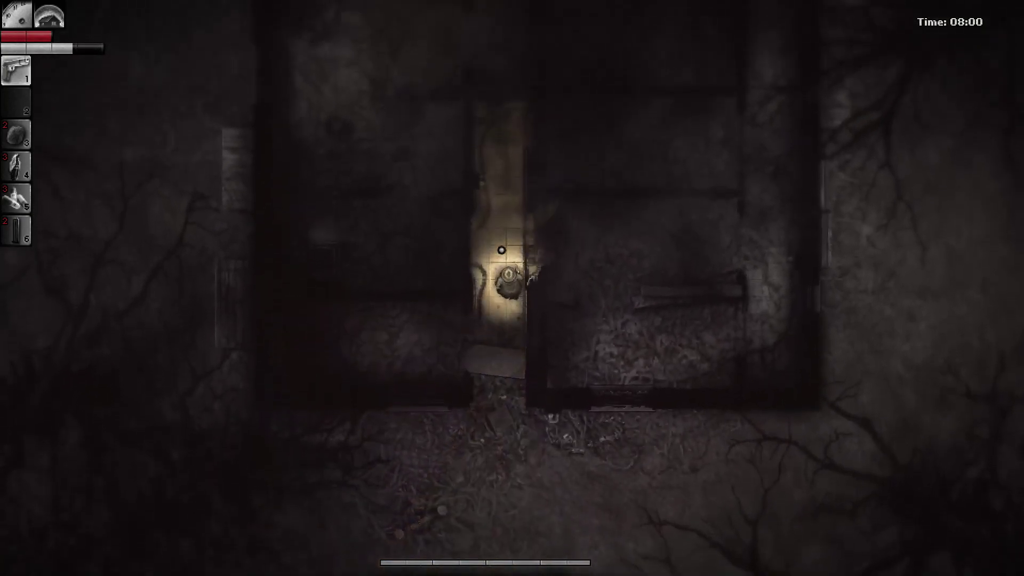
key("w")
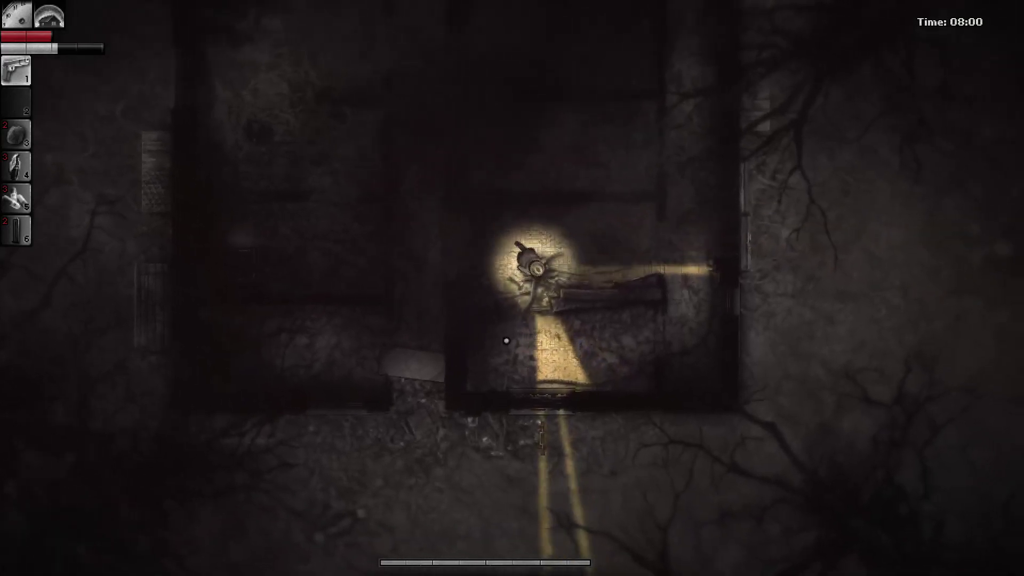
key("w")
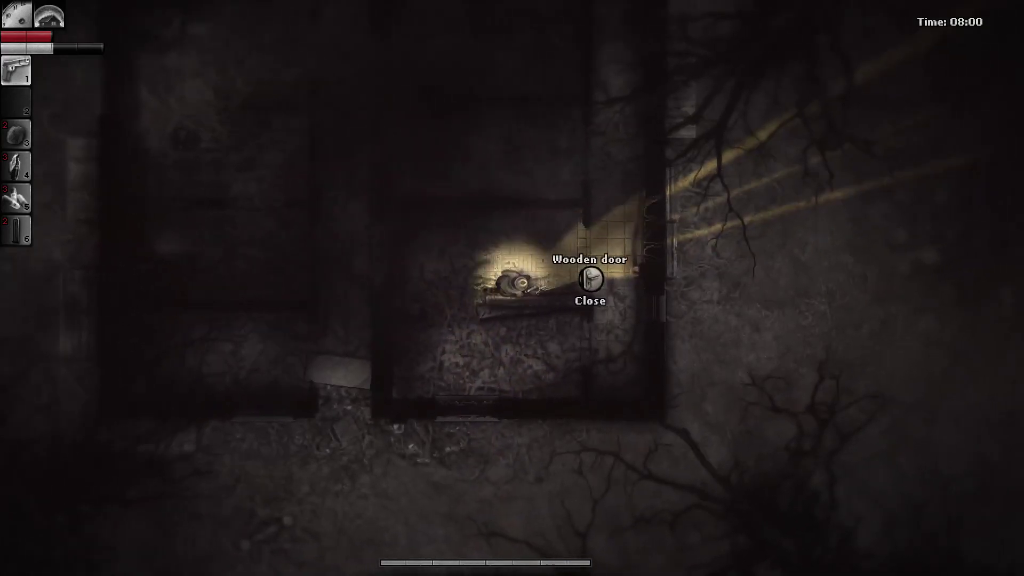
key("e")
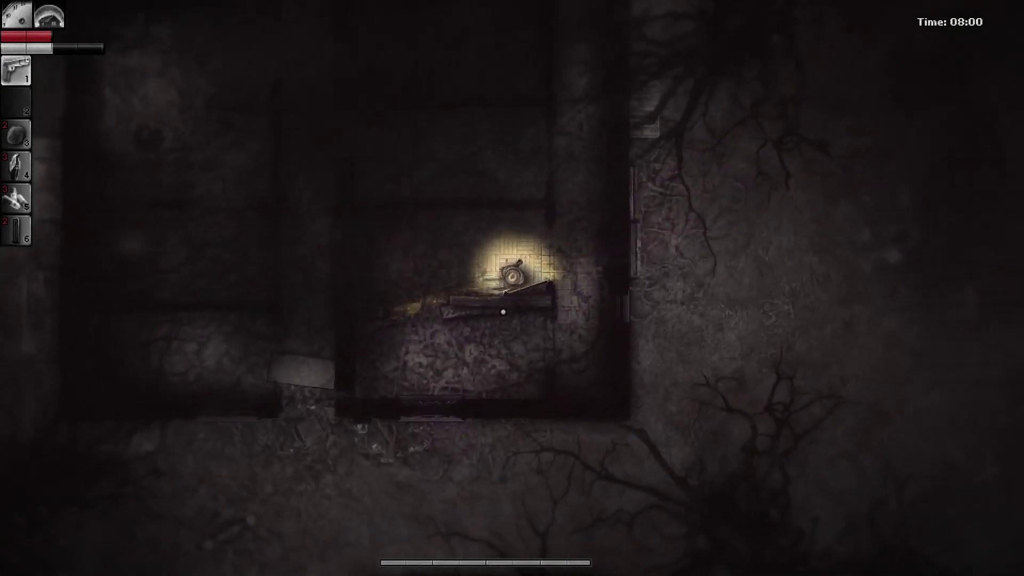
key("w")
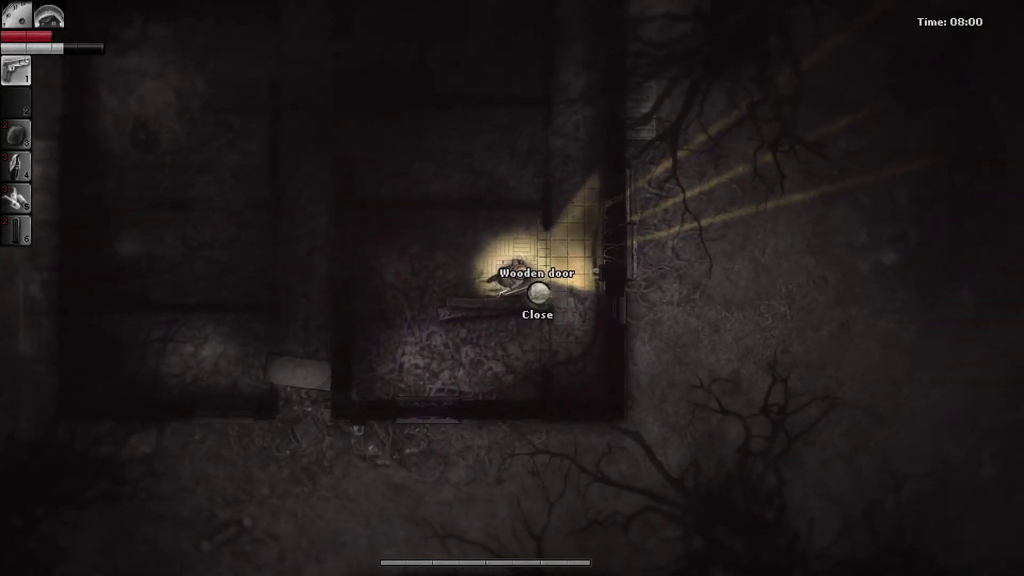
key("e")
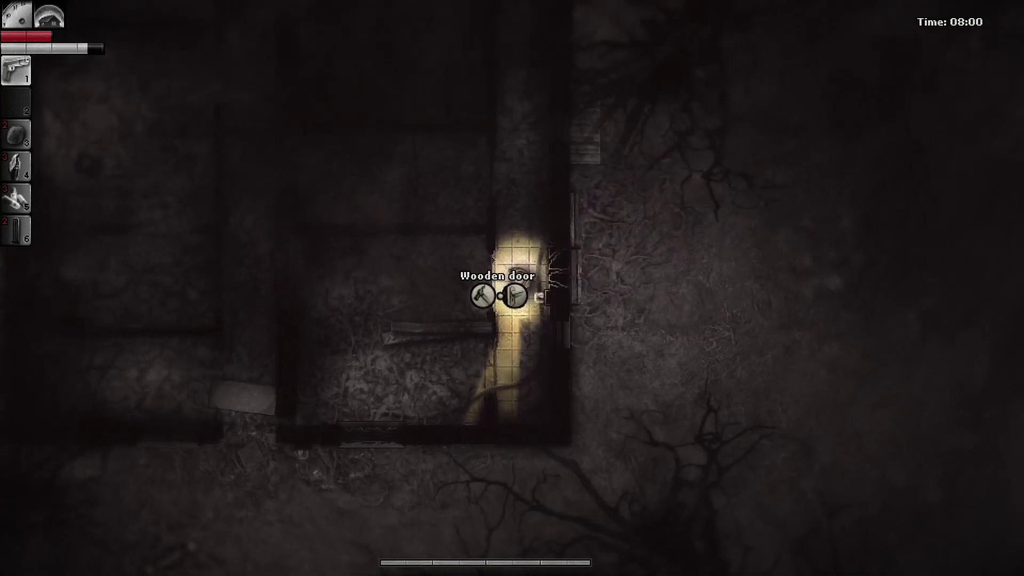
- Walk north into the top room up to the barricaded window
key("w")
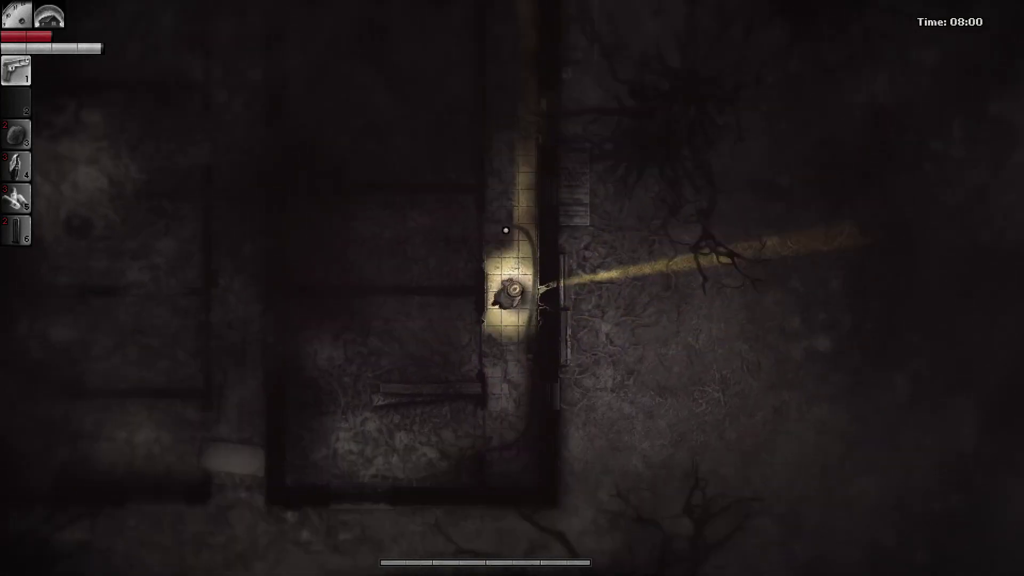
key("w")
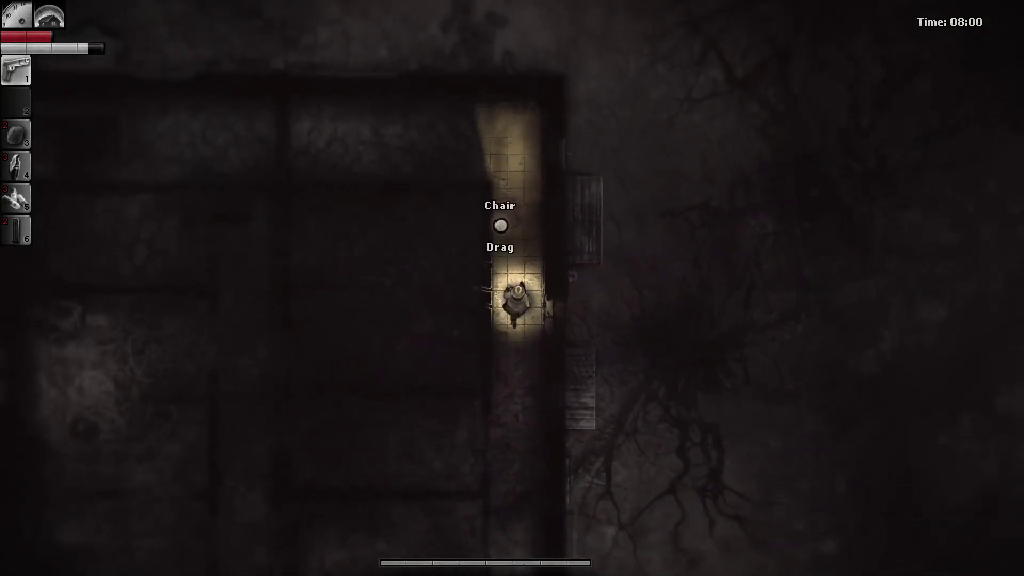
key("w")
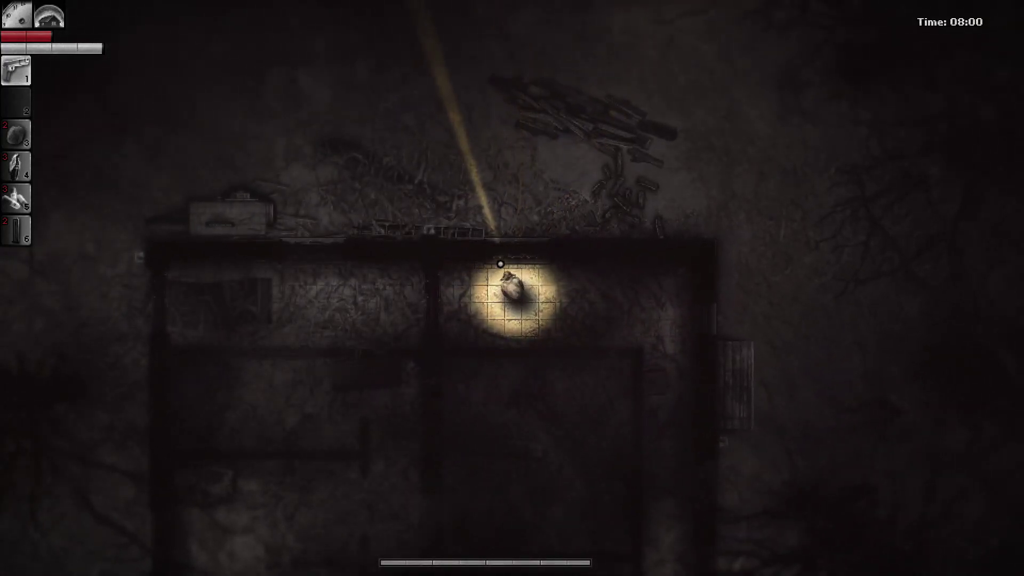
- Check the inventory and bring up the dismantle option on the barricaded window
key("Tab")
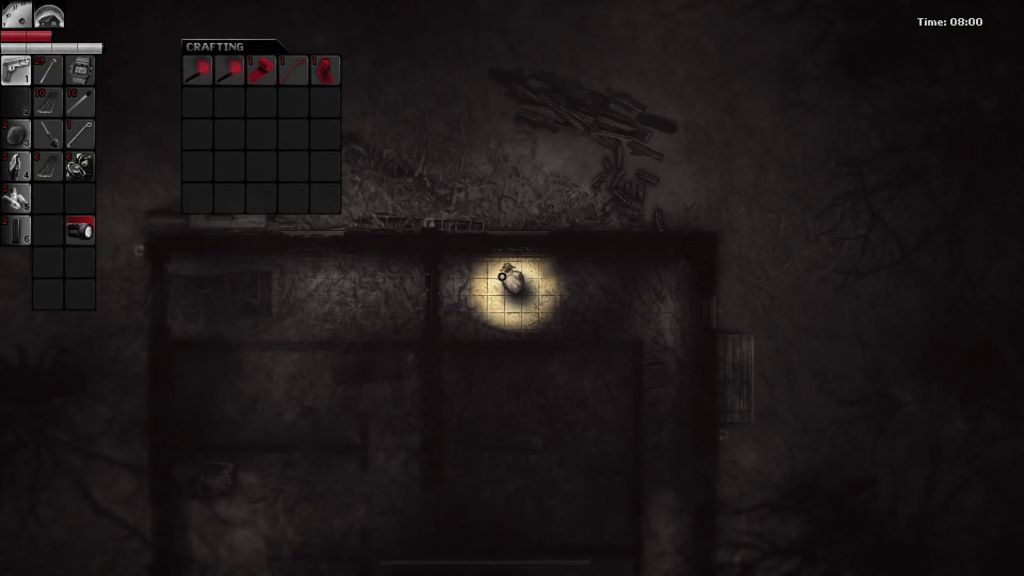
key("Tab")
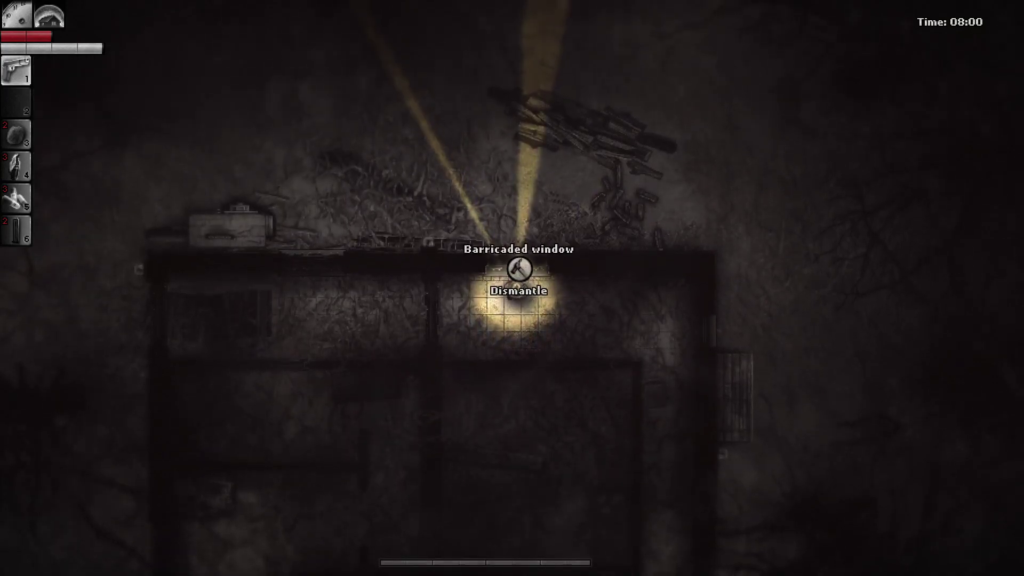
key("e")
key("e")
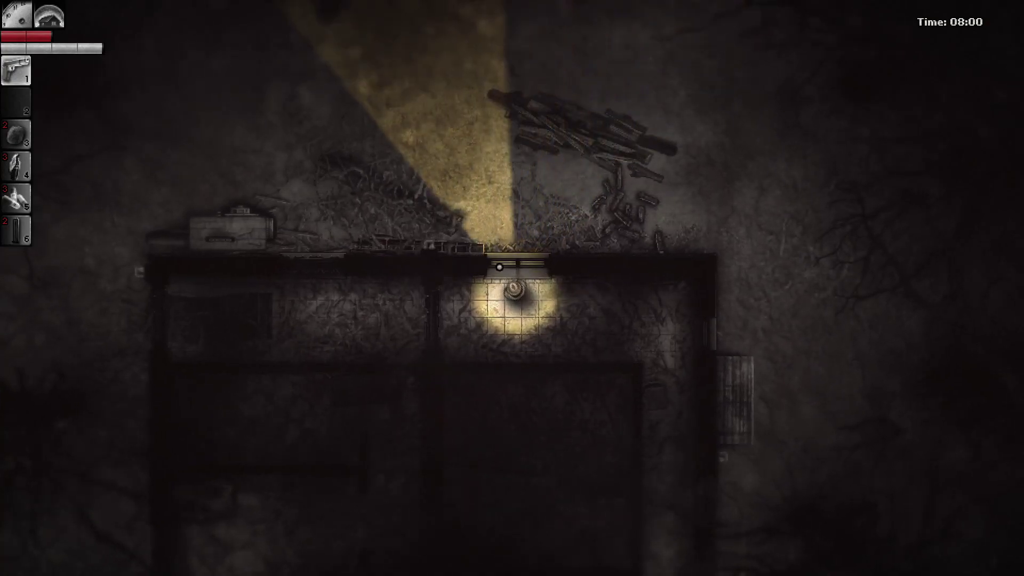
key("Tab")
key("Tab")
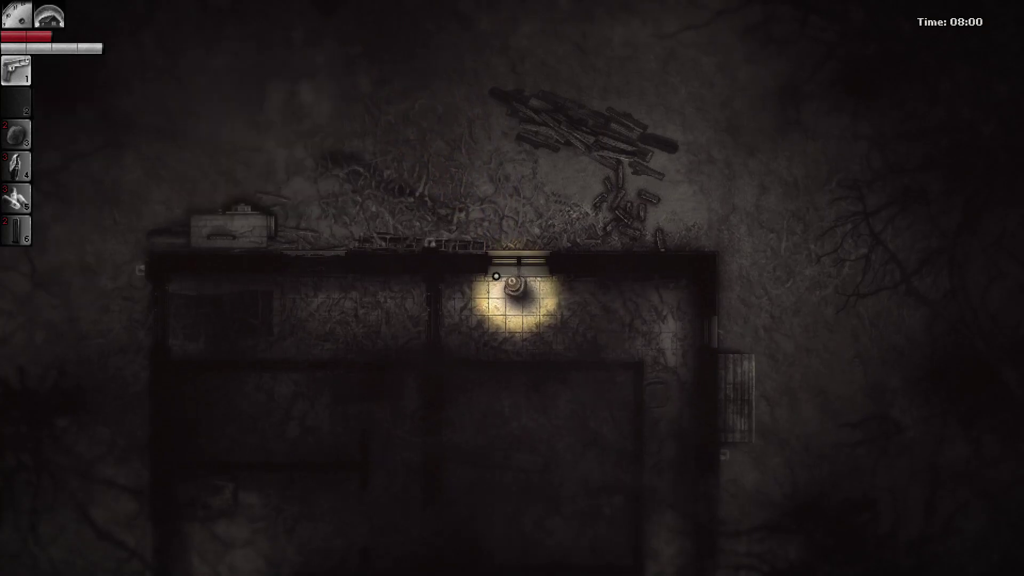
- Try dismantling the barricaded door, then cross the room and open the wooden door
key("a")
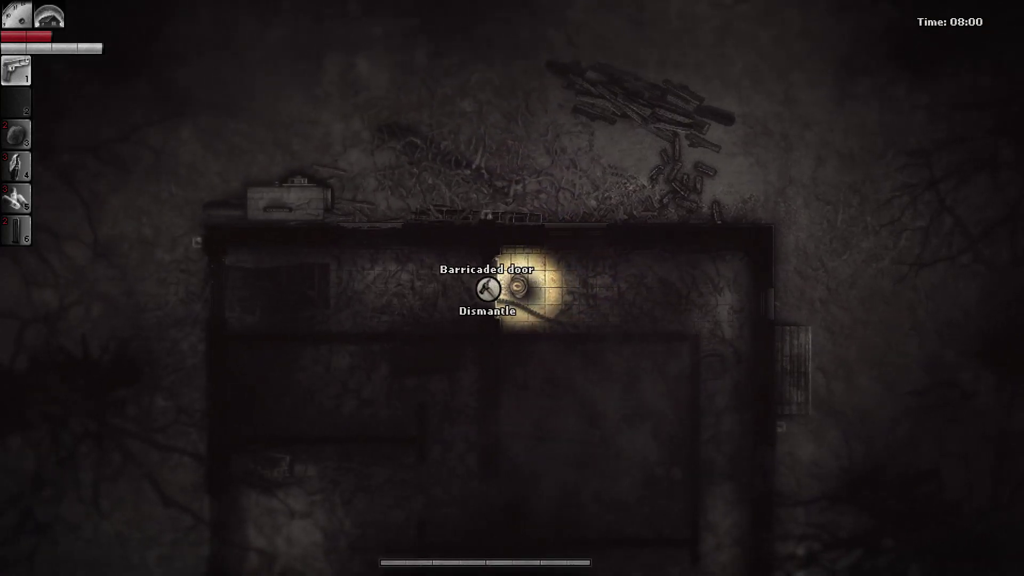
left_click(472, 290)
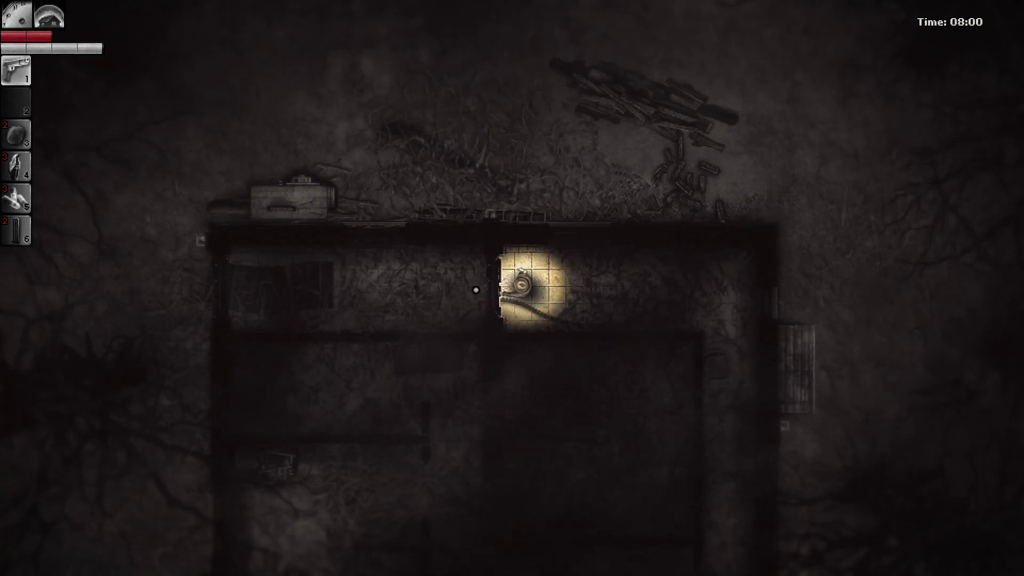
key("d")
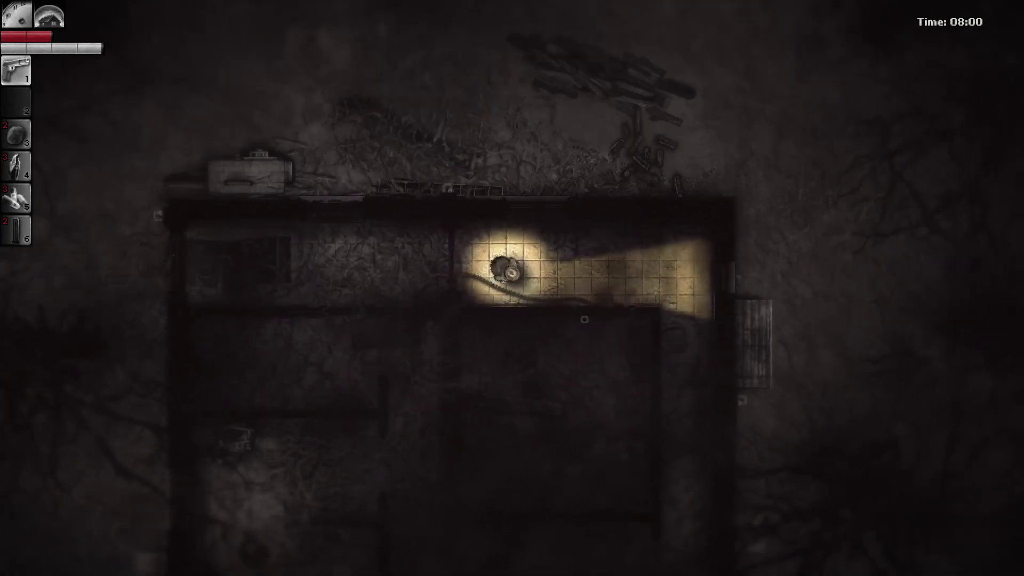
left_click(532, 312)
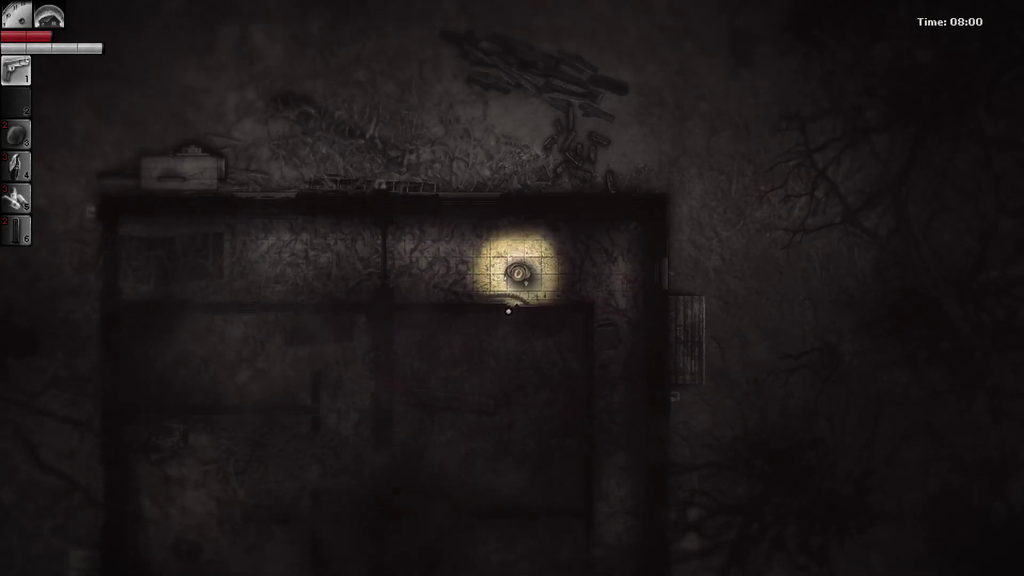
left_click(525, 297)
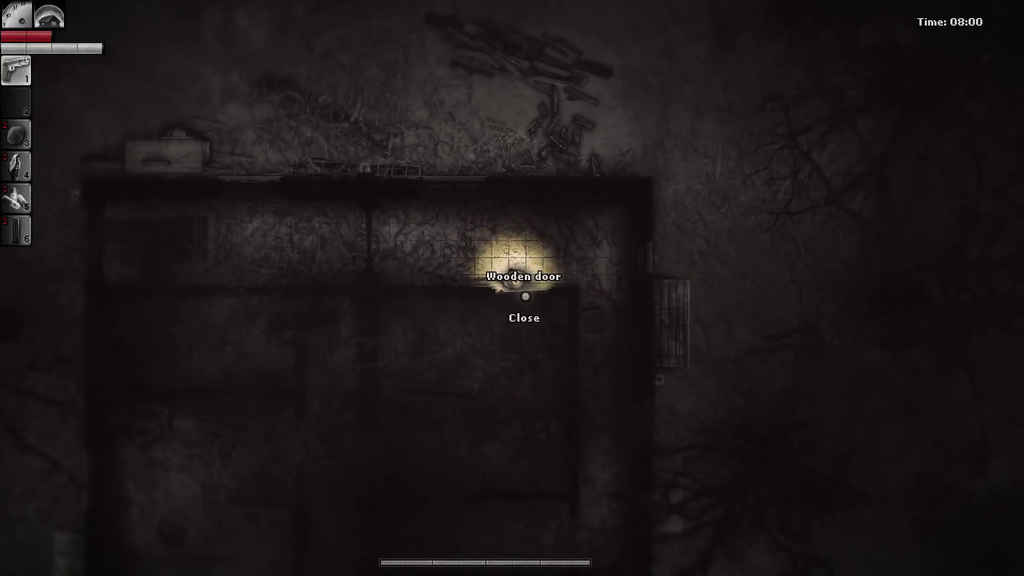
- At the workbench, put the magazines and alcohol bottle into the quick slots
key("w")
left_click(545, 317)
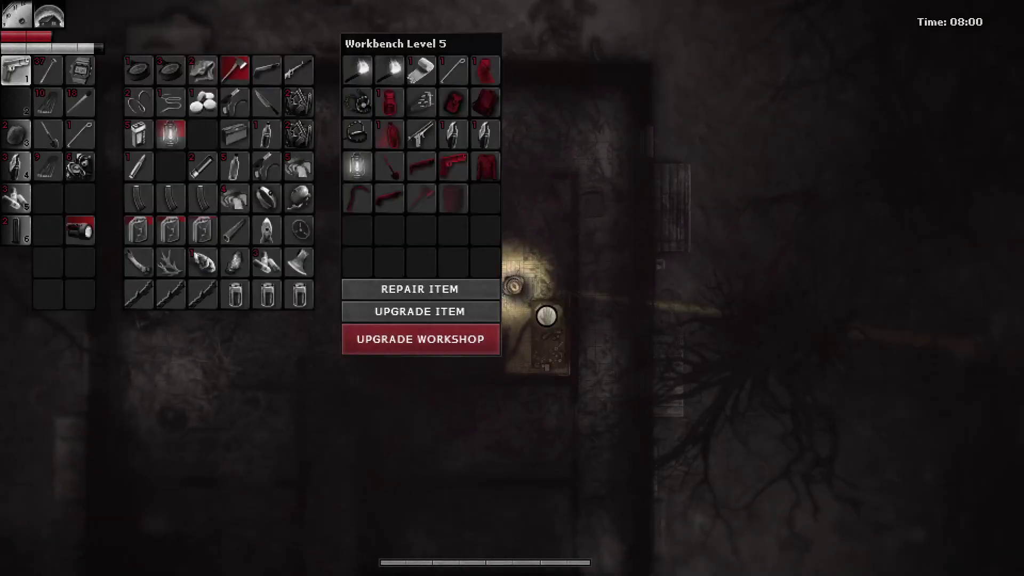
left_click(138, 230)
left_click(169, 230)
left_click(202, 230)
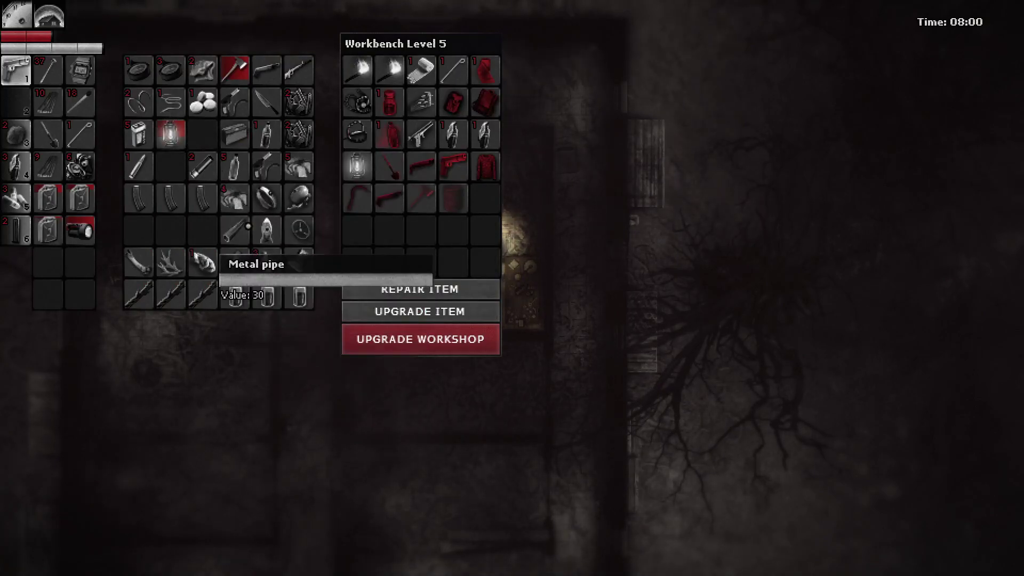
left_click(266, 134)
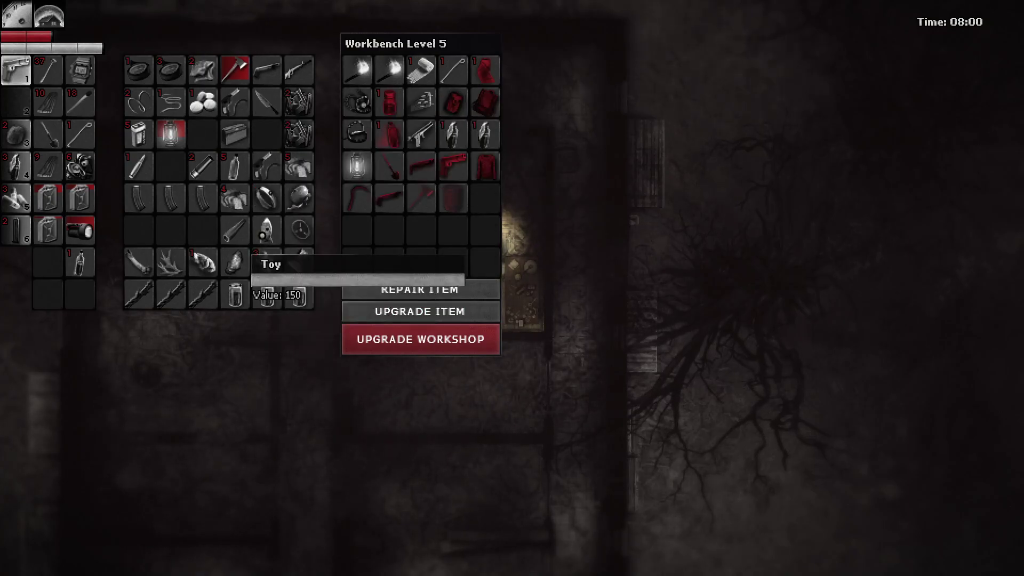
- Equip the helmet, rearrange the jerrycans, drop the Stone and take one pill
left_click(299, 199)
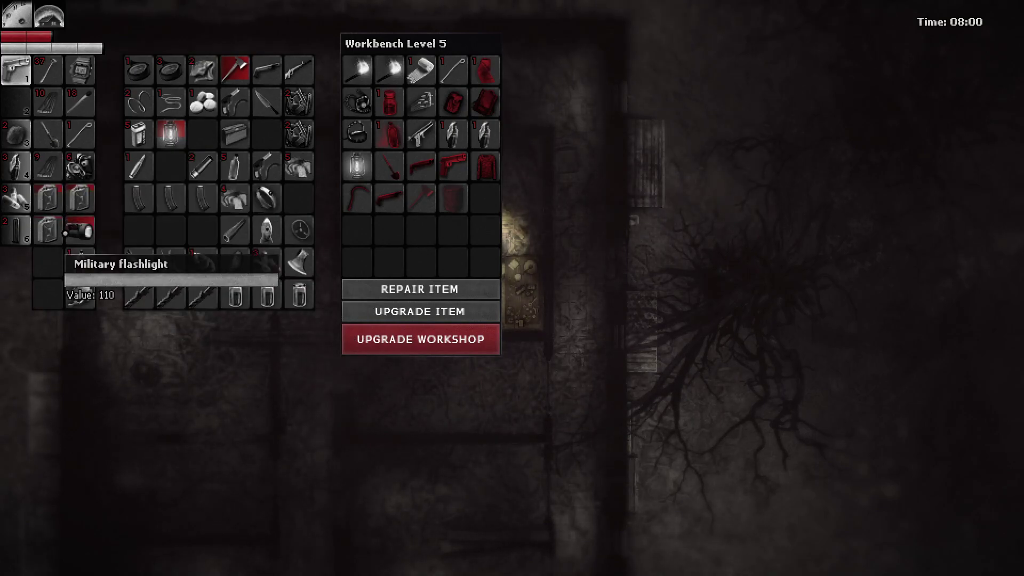
left_click_drag(48, 231, 48, 282)
left_click_drag(48, 198, 48, 263)
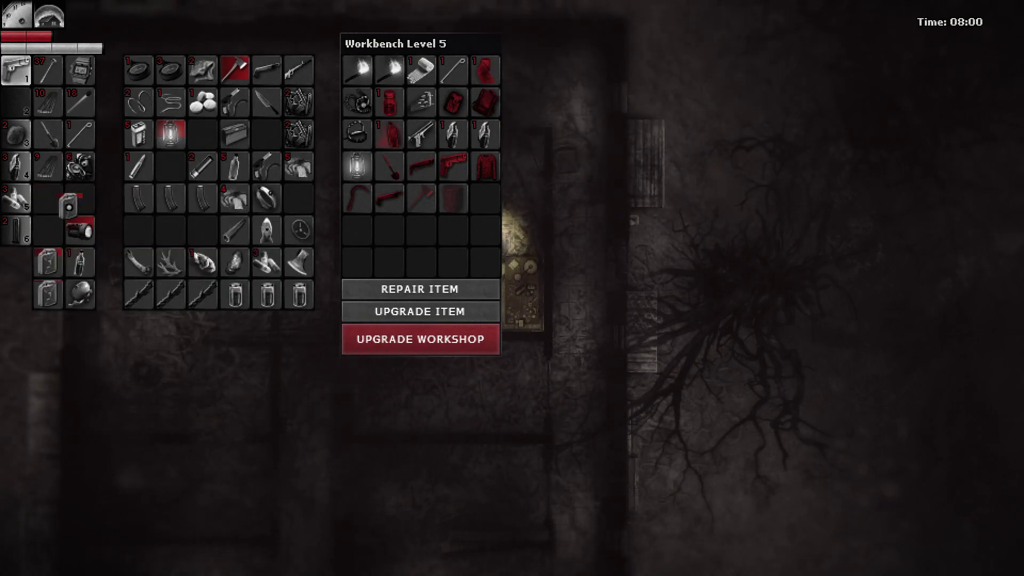
left_click_drag(18, 163, 266, 412)
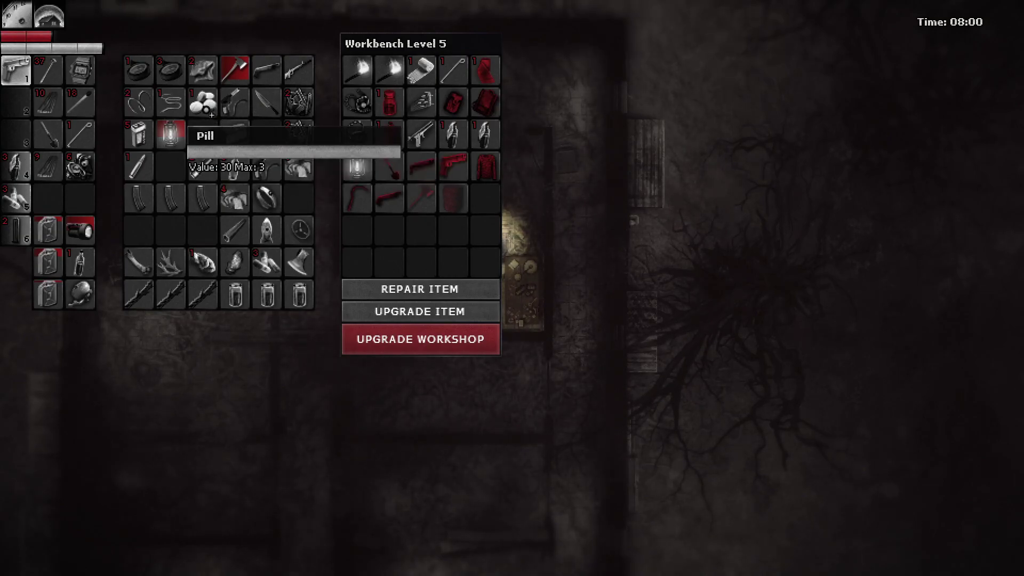
right_click(203, 102)
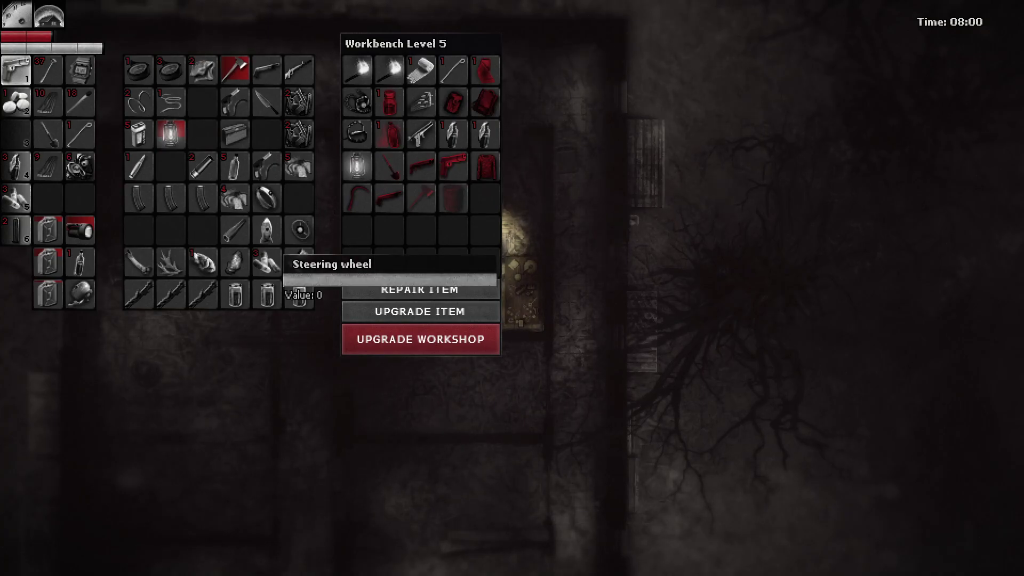
key("Escape")
- Walk past the barricaded door and through the opened wooden door
key("w")
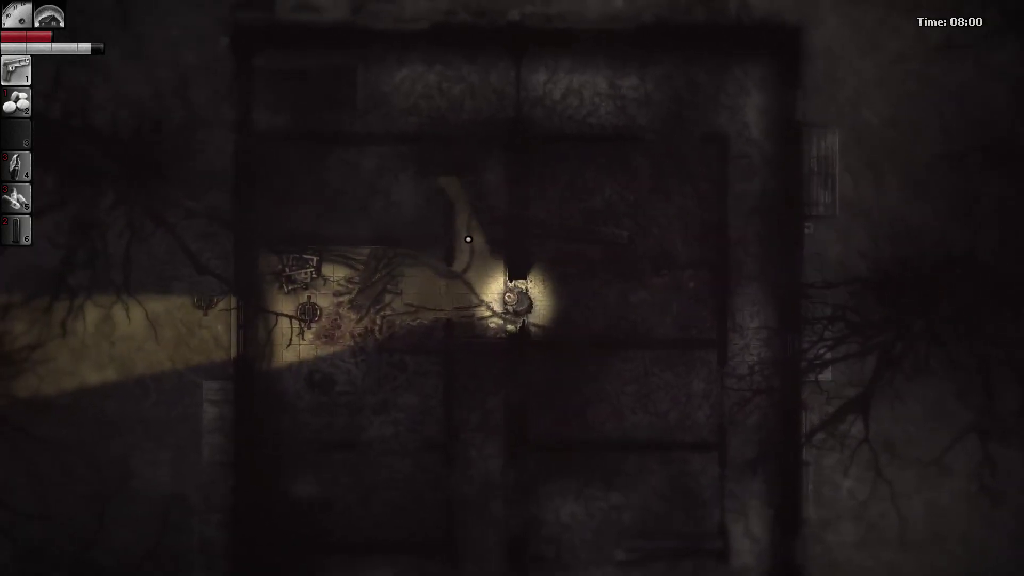
key("w")
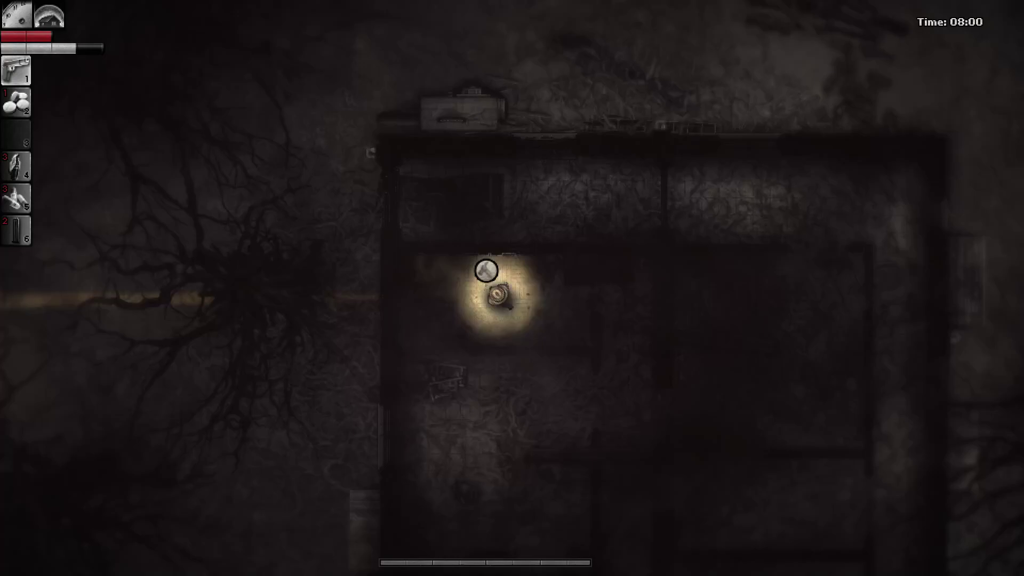
key("e")
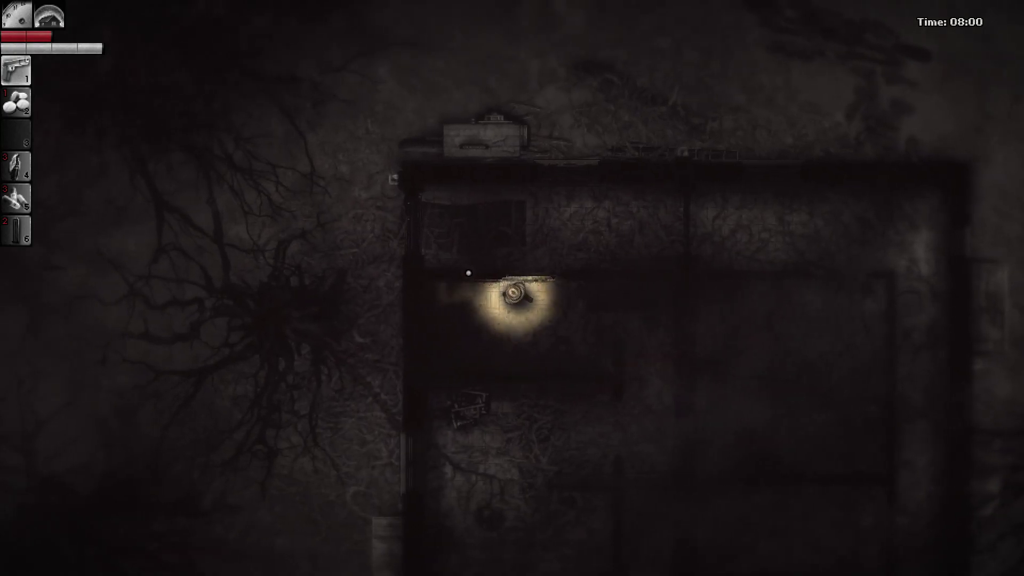
key("e")
key("e")
key("w")
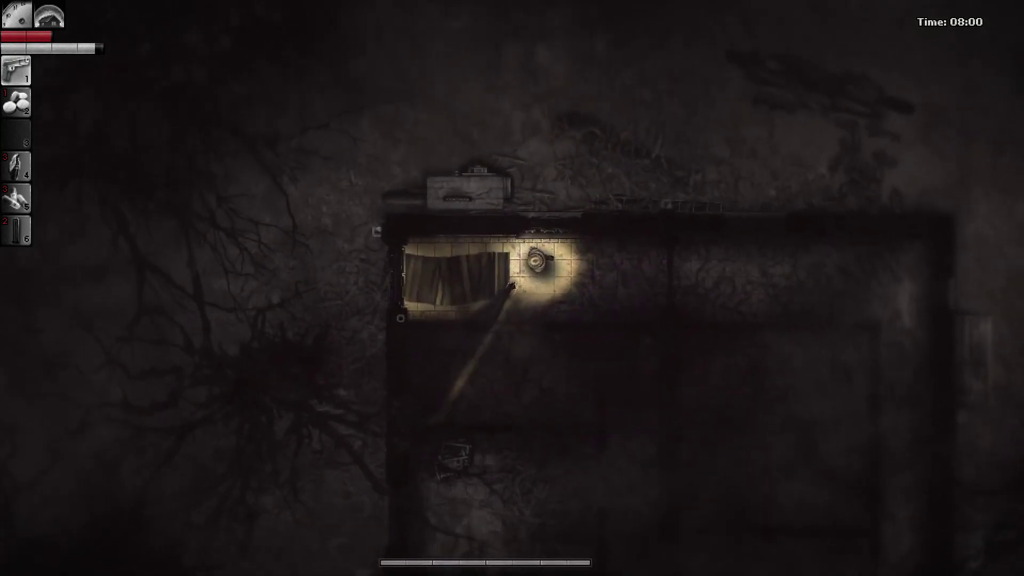
key("e")
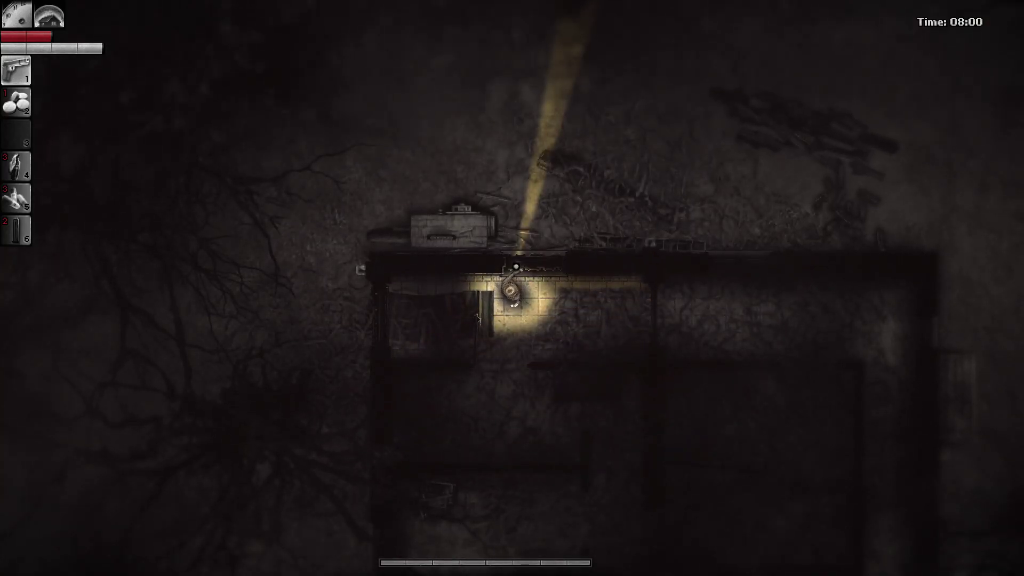
- Go outside along the house wall and check the saw's log-to-plank panel
key("a")
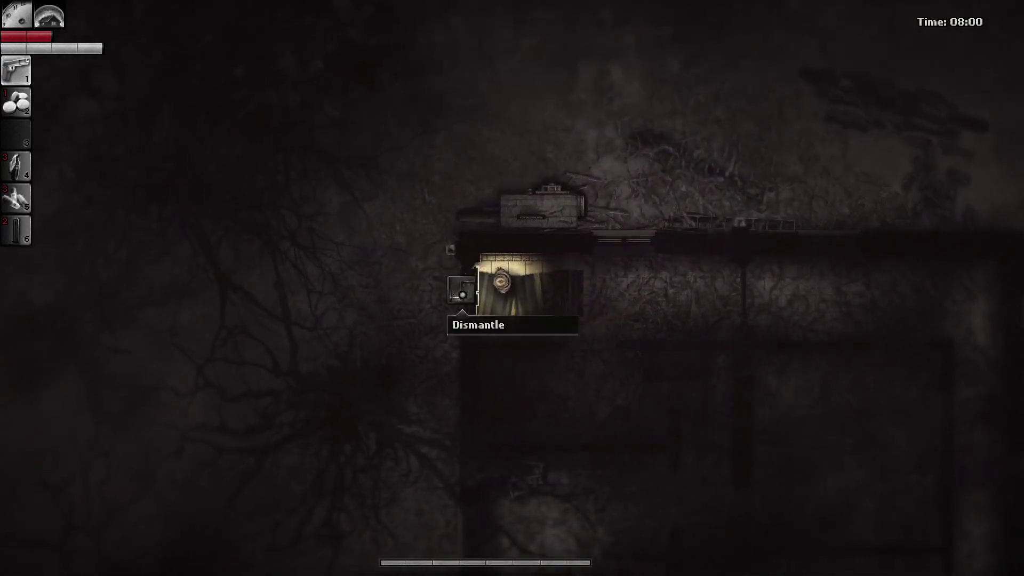
key("e")
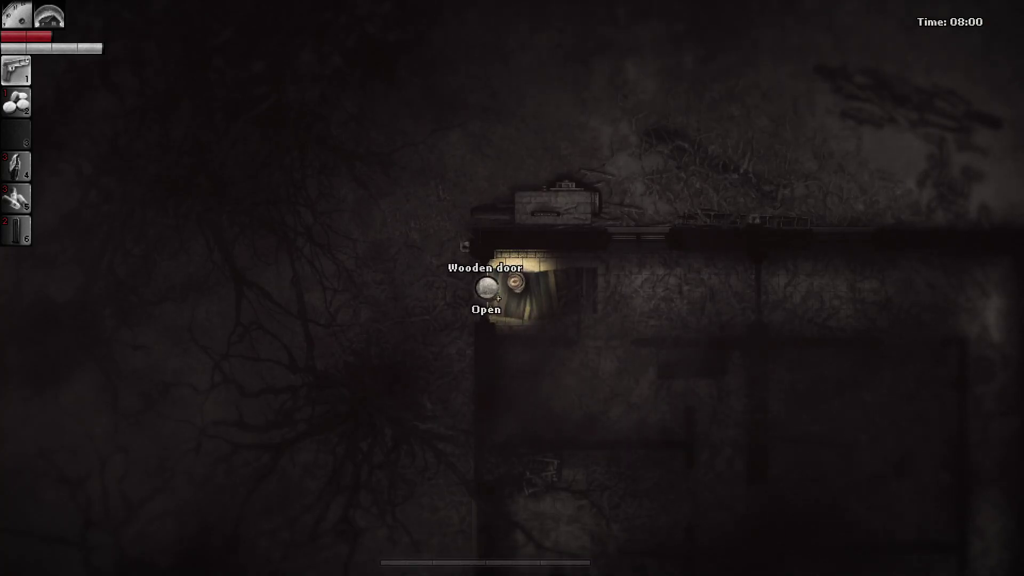
left_click(487, 286)
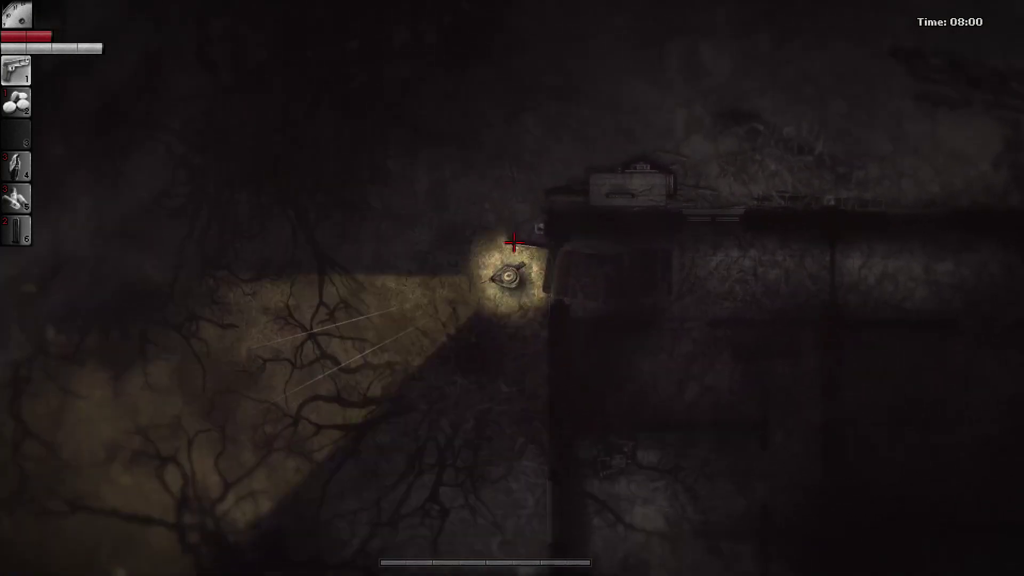
key("w")
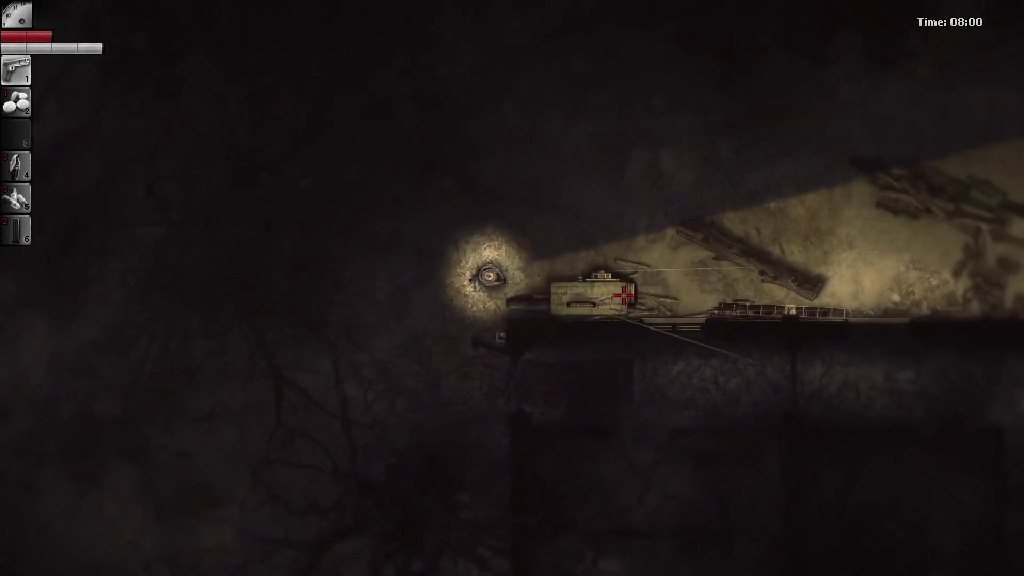
key("e")
key("e")
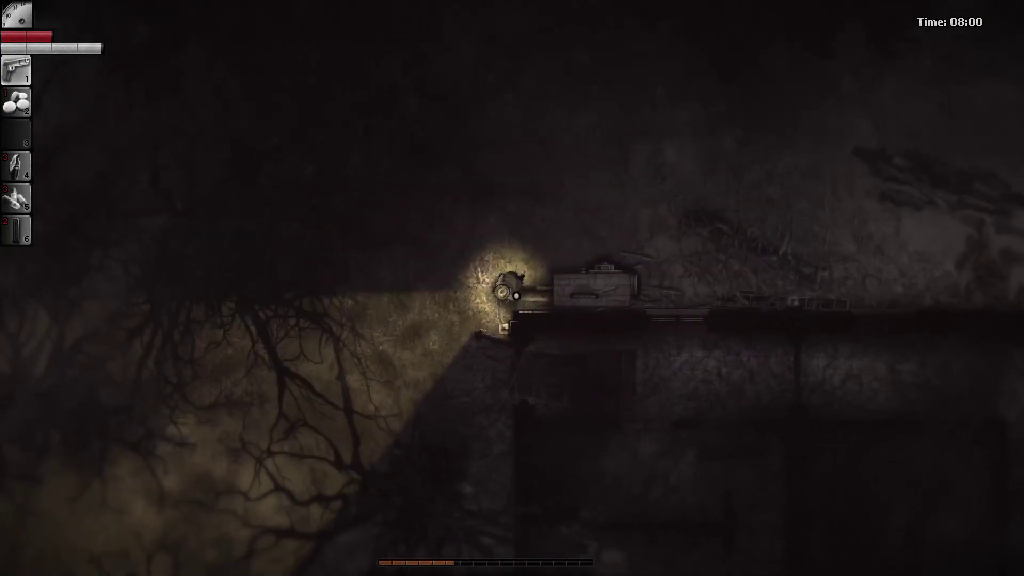
key("e")
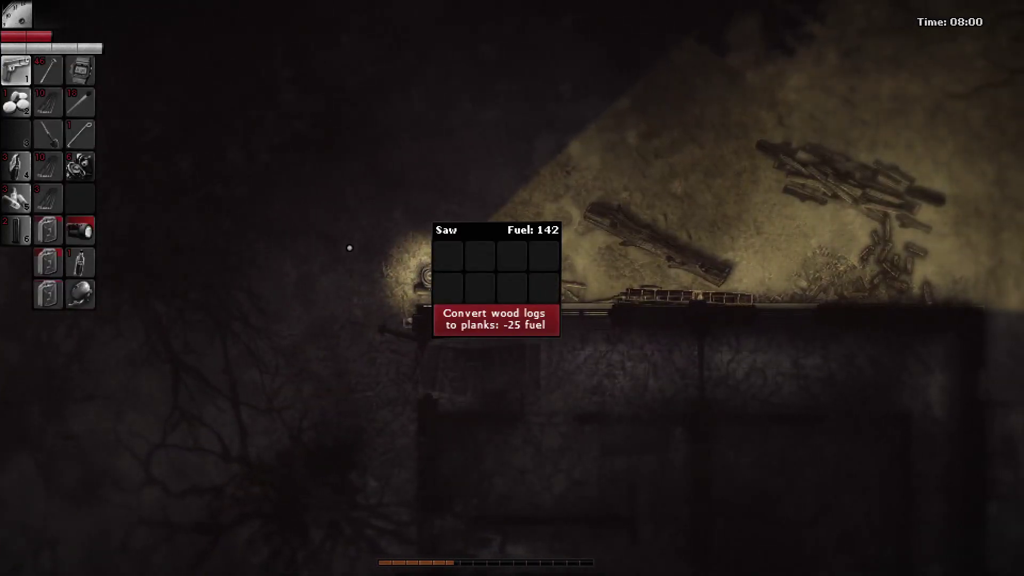
key("e")
- Collect scrap metal by the outside wall and inside the tiled room
key("s")
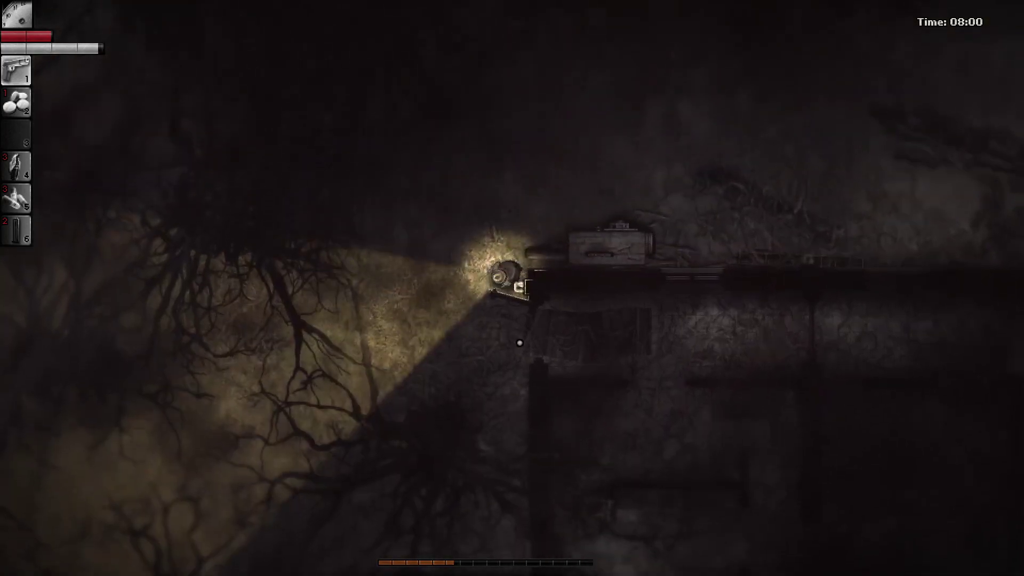
key("s")
key("e")
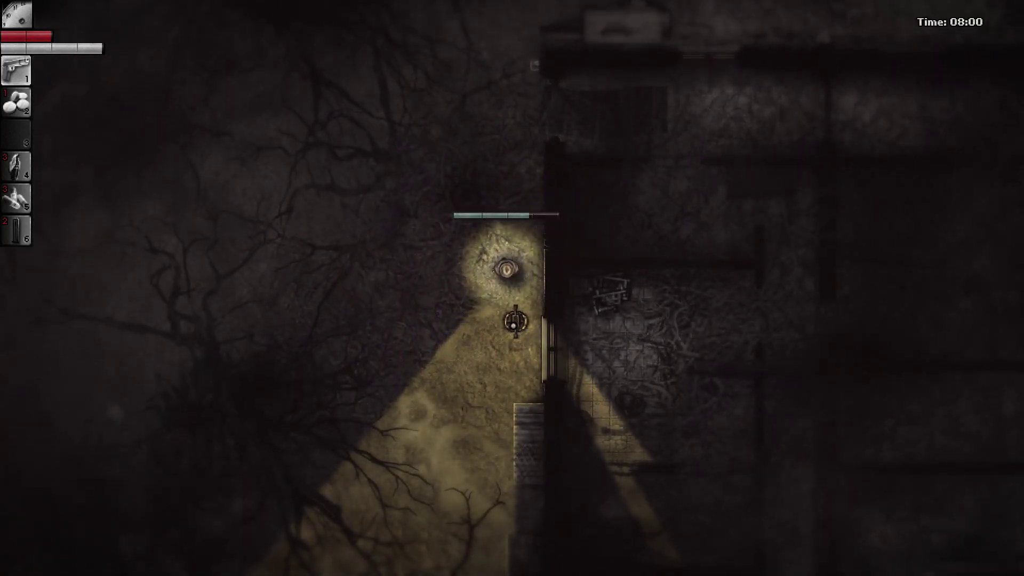
key("e")
key("d")
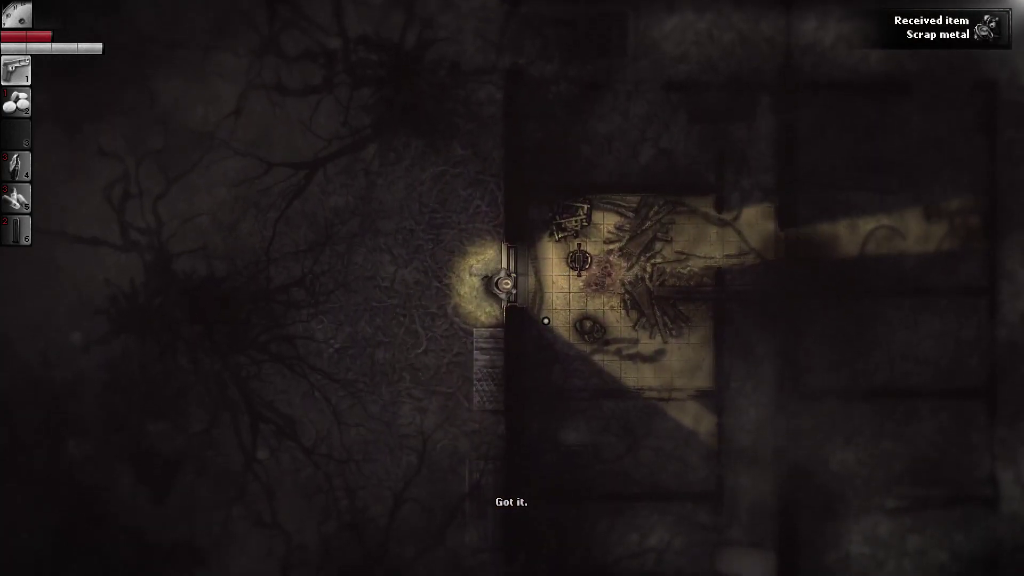
key("d")
key("d")
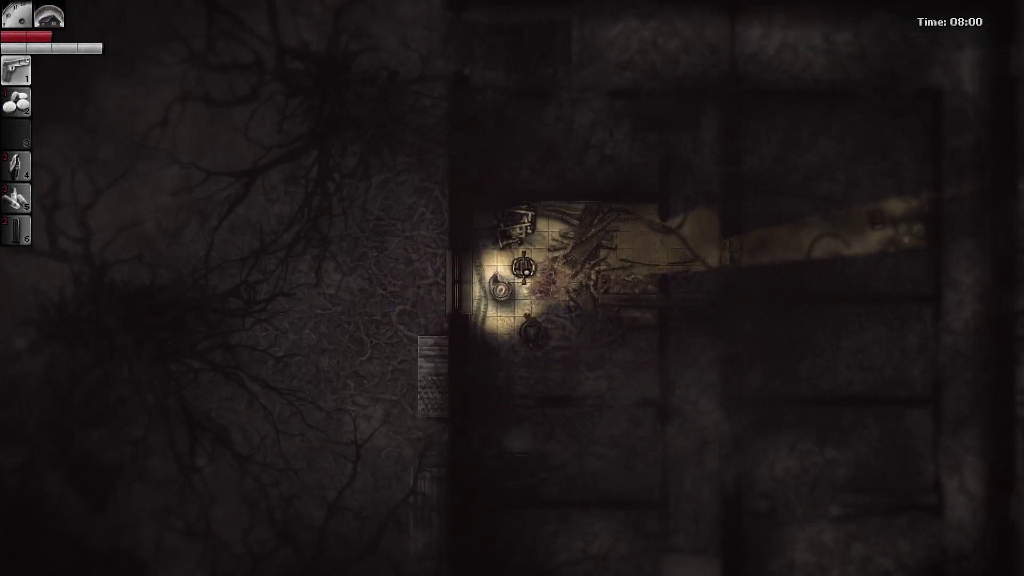
key("e")
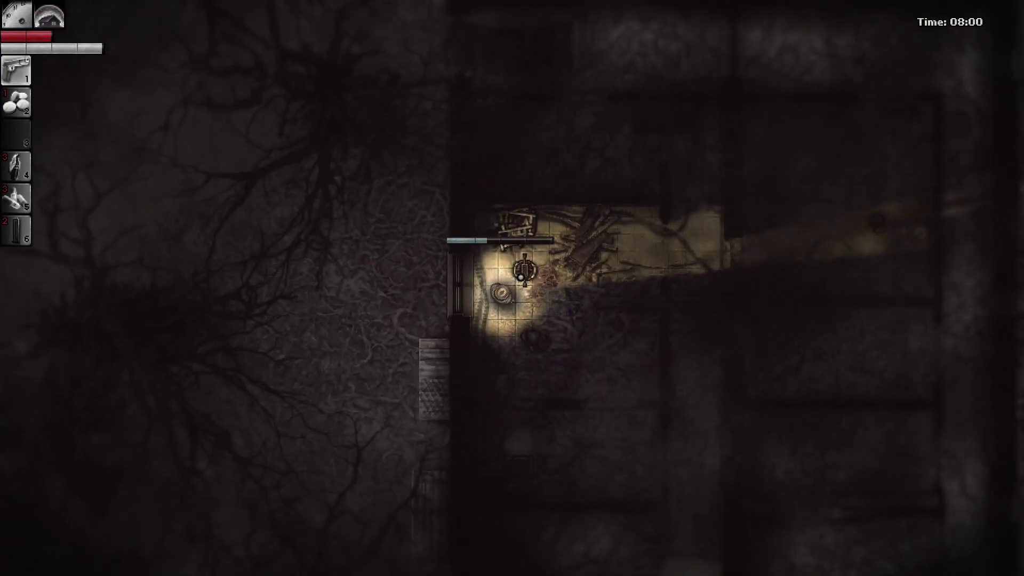
key("e")
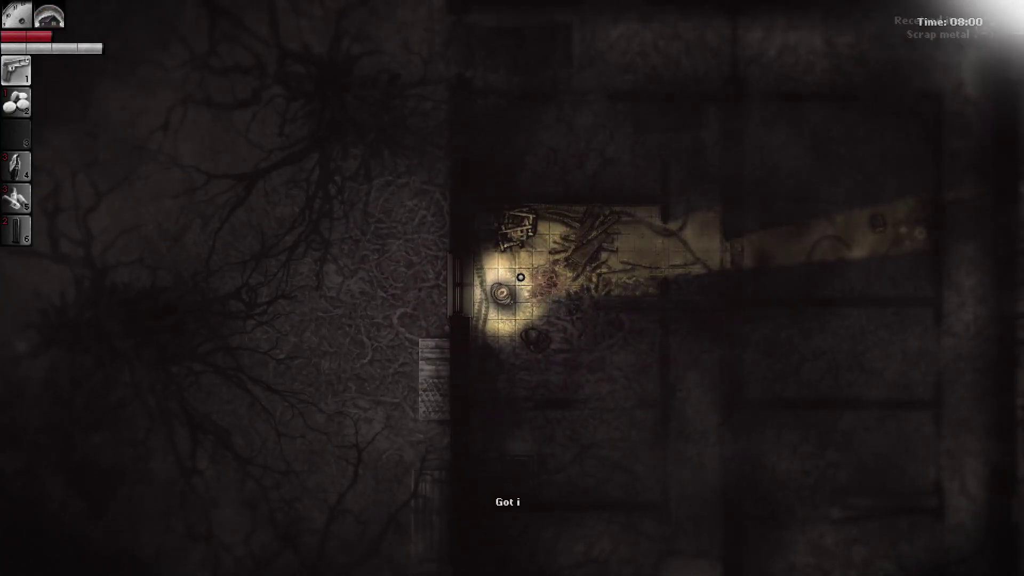
key("w")
key("w")
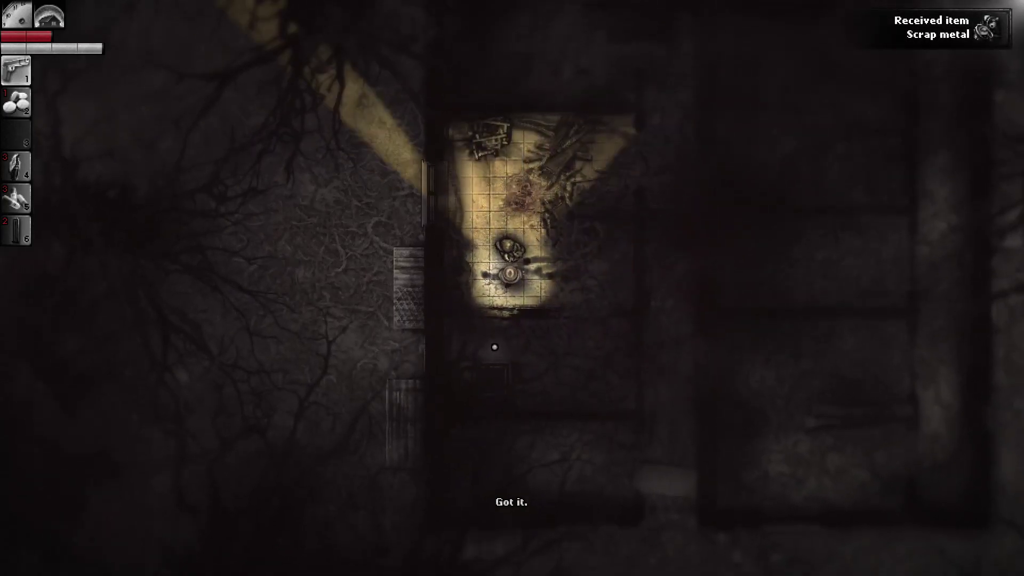
key("e")
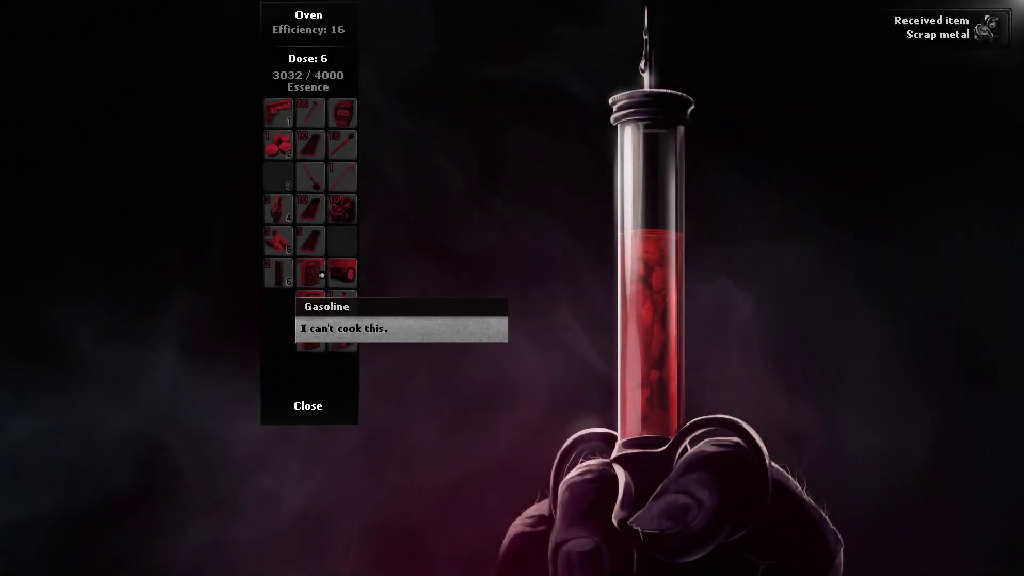
key("Escape")
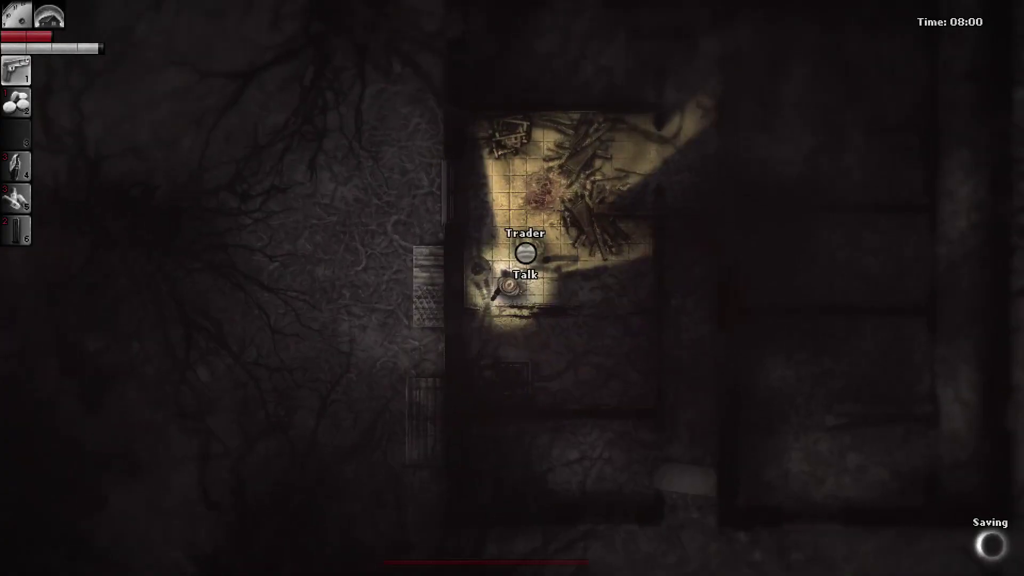
key("Escape")
left_click(168, 282)
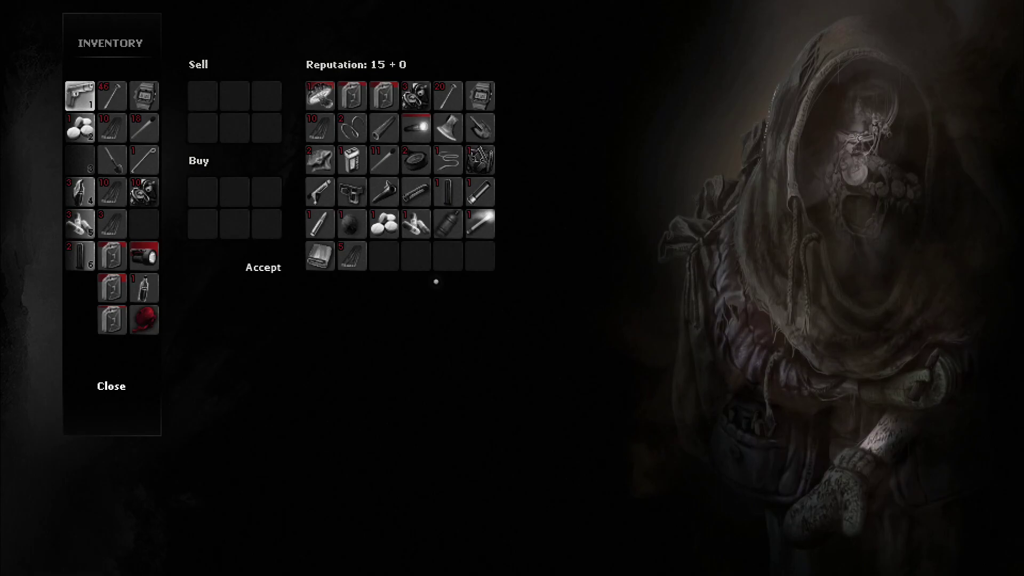
key("Escape")
key("Escape")
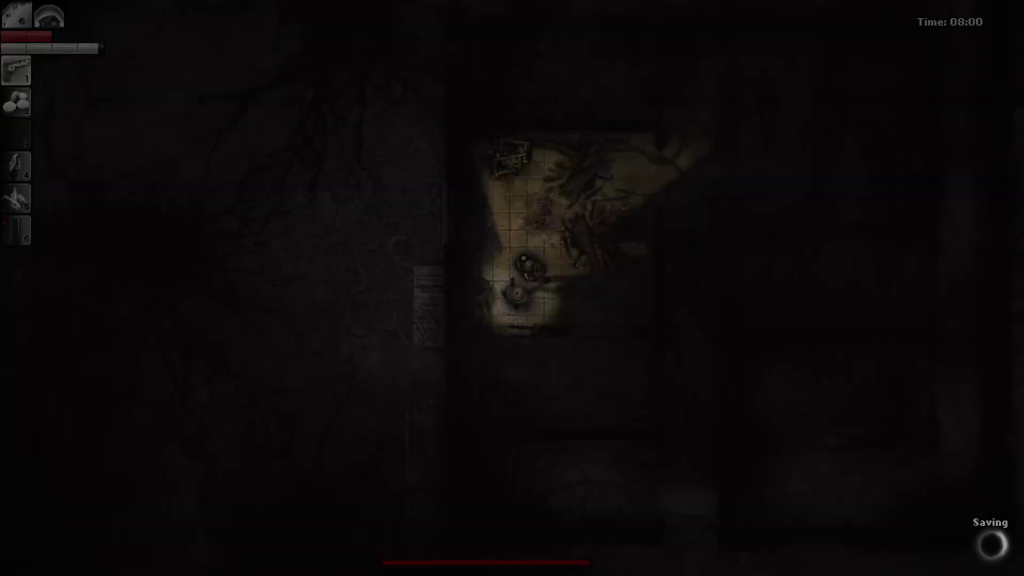
- Return to the lit room and search its wardrobe
key("a")
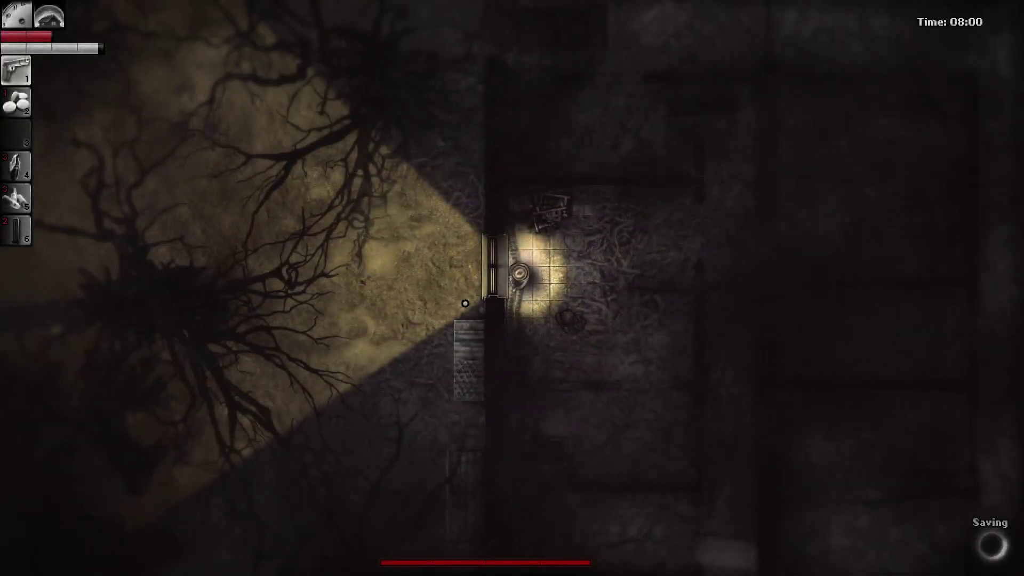
key("a")
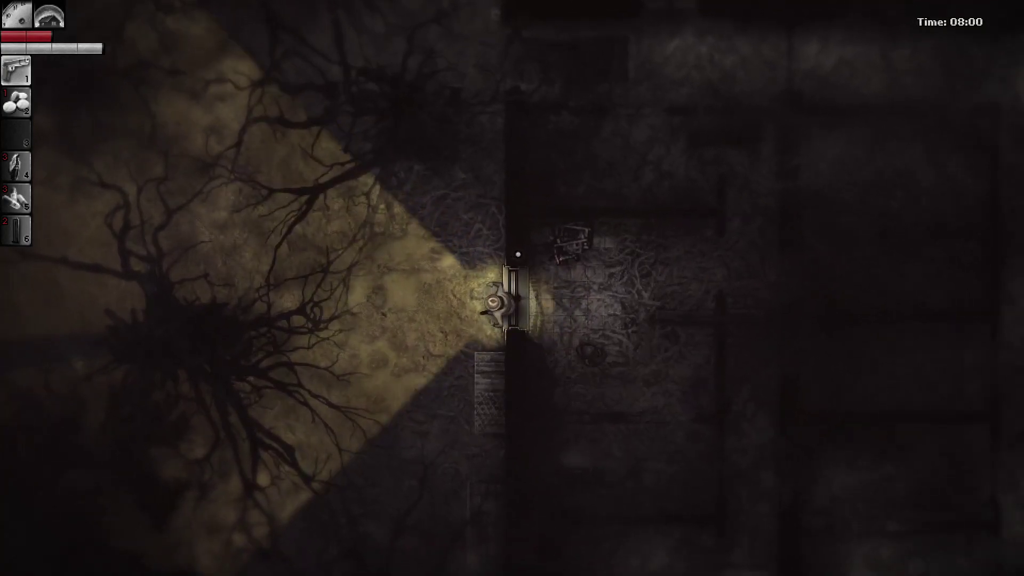
key("d")
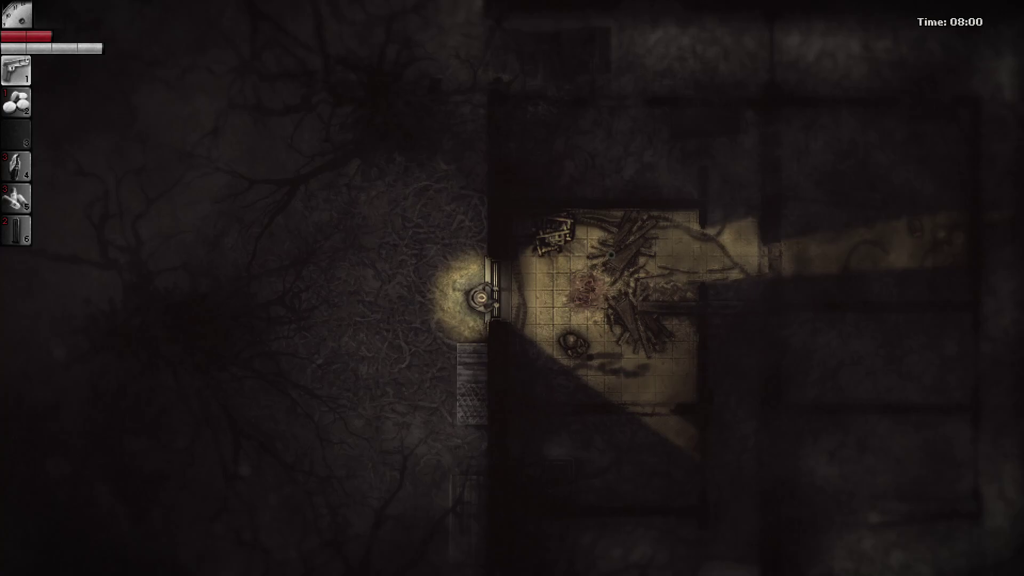
key("d")
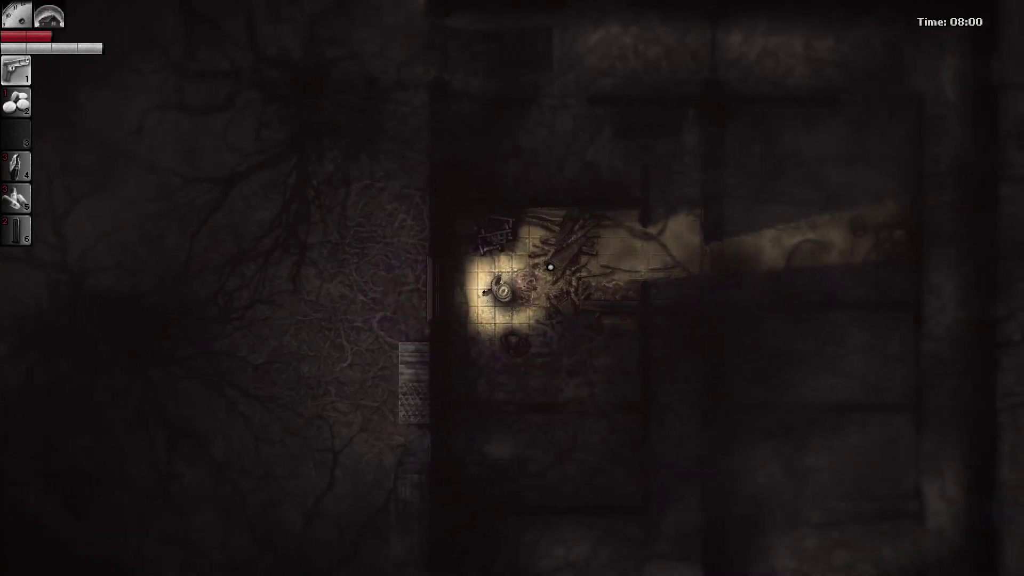
key("w")
key("e")
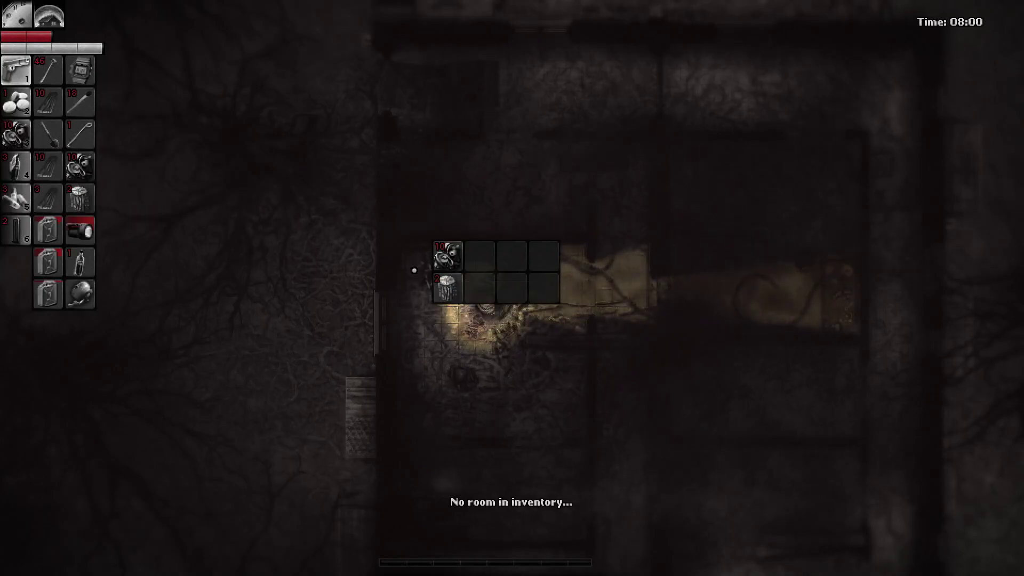
key("Escape")
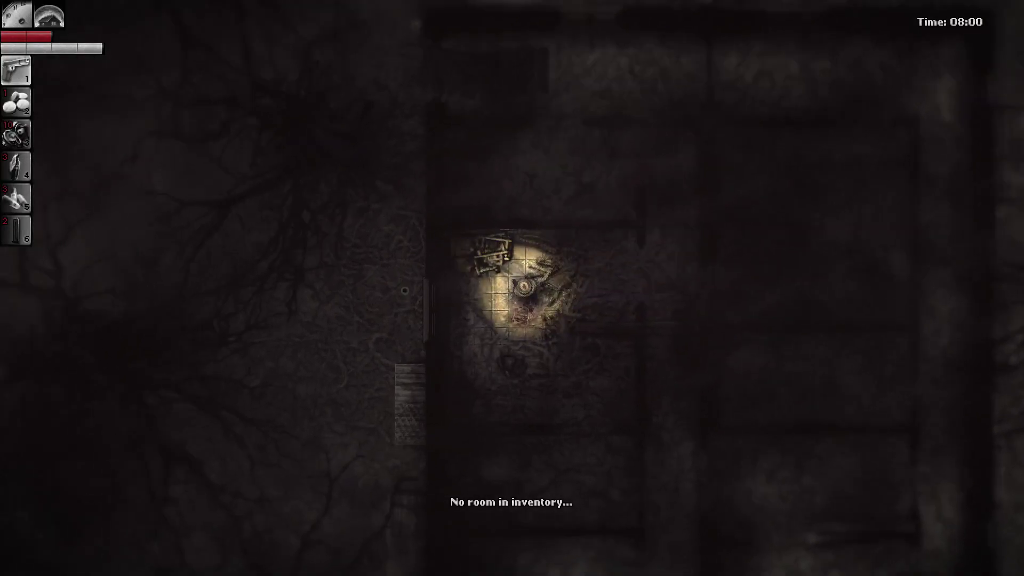
key("d")
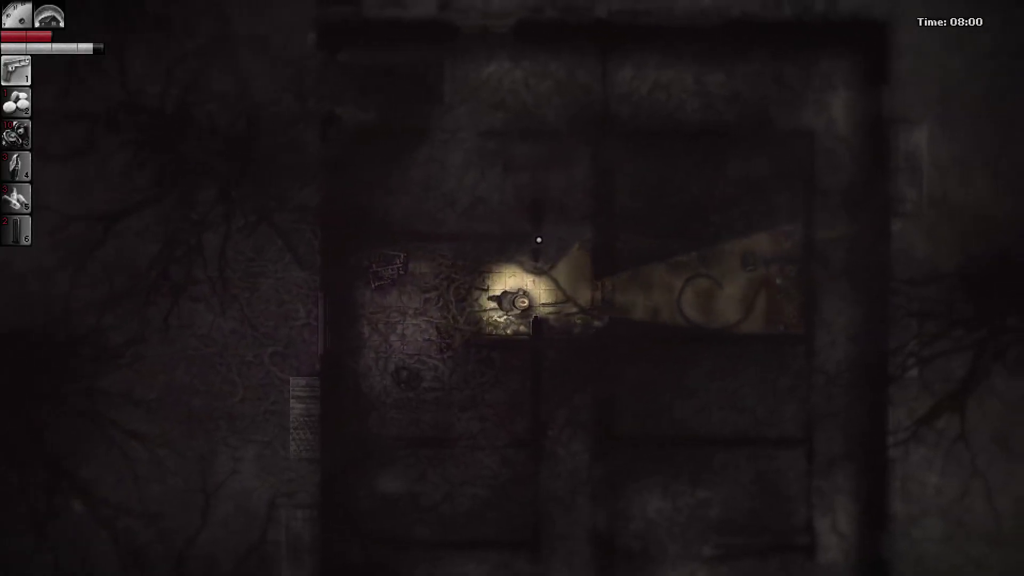
- Leave the house and saw the wood logs into ten boards
key("w")
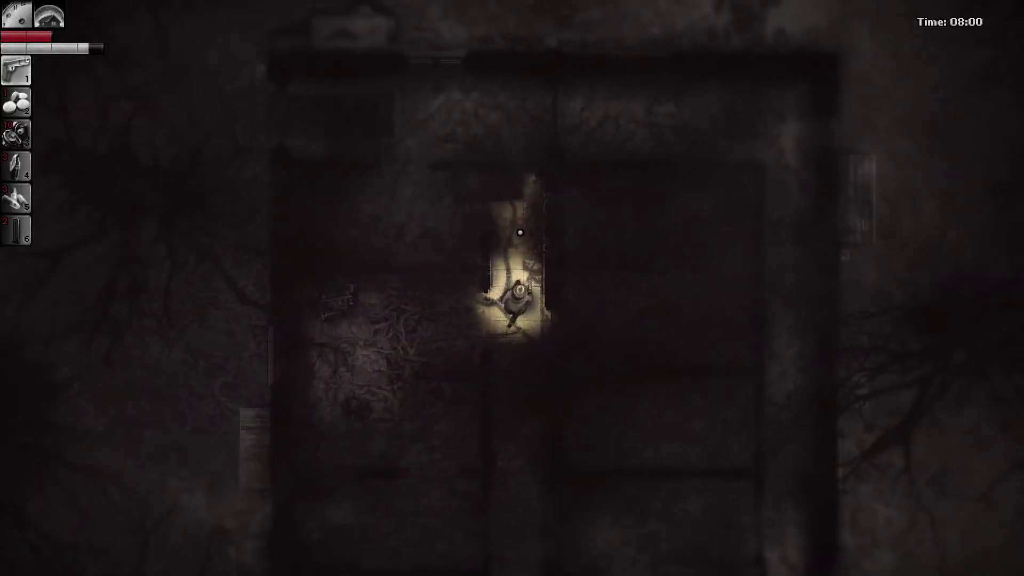
key("w")
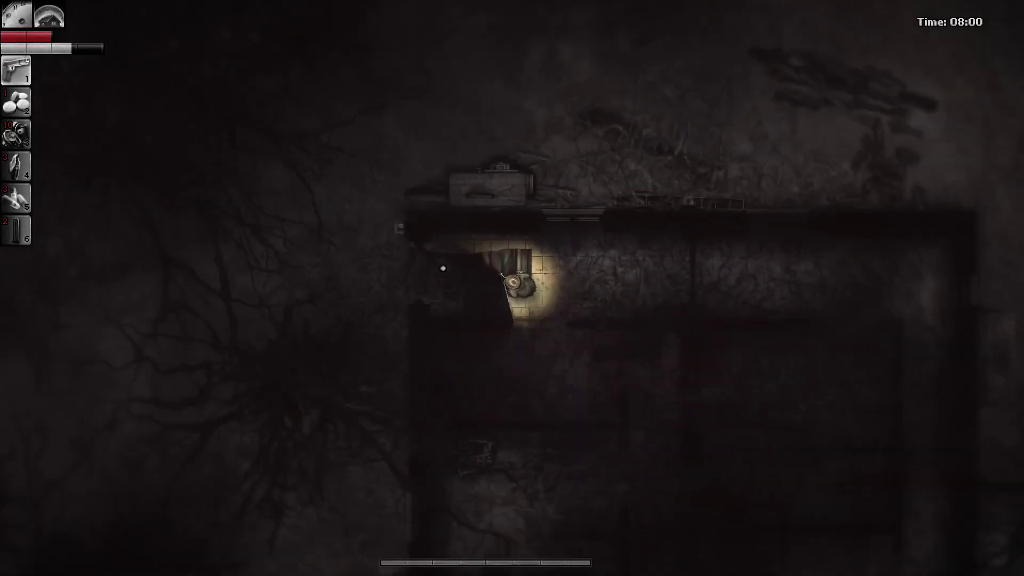
key("a")
key("d")
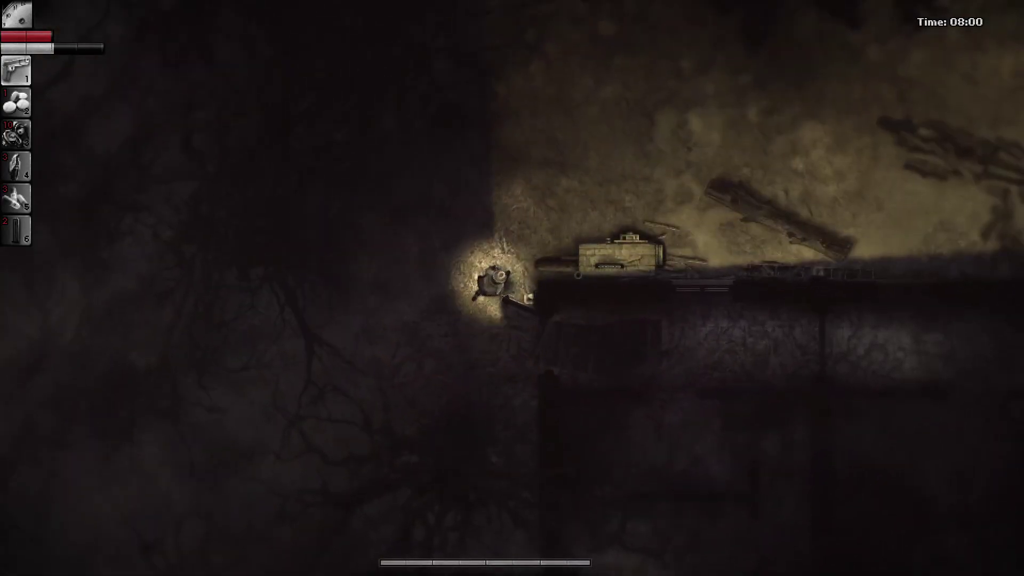
key("e")
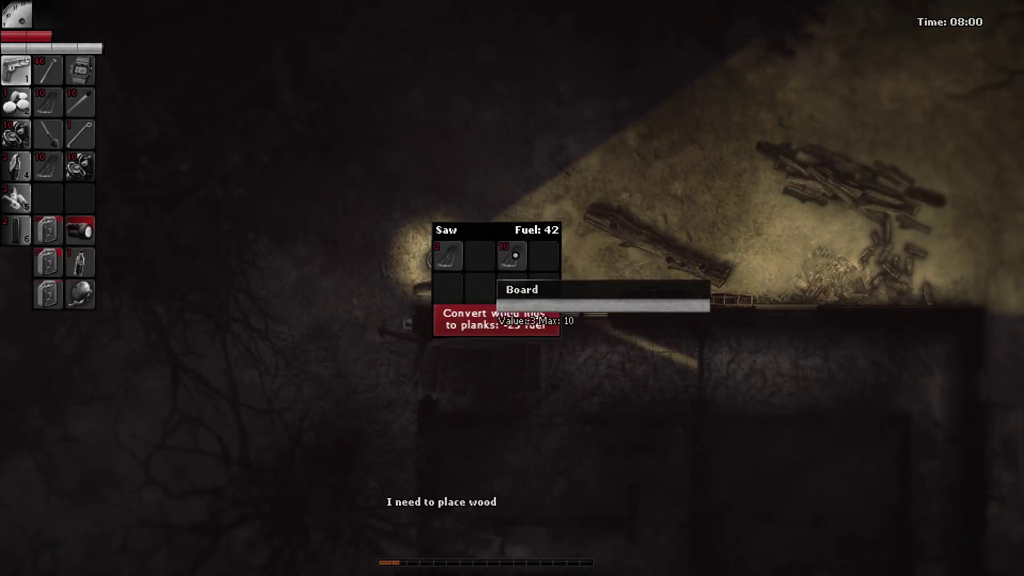
- Walk back south into the house toward the next wardrobe
key("Escape")
key("s")
key("s")
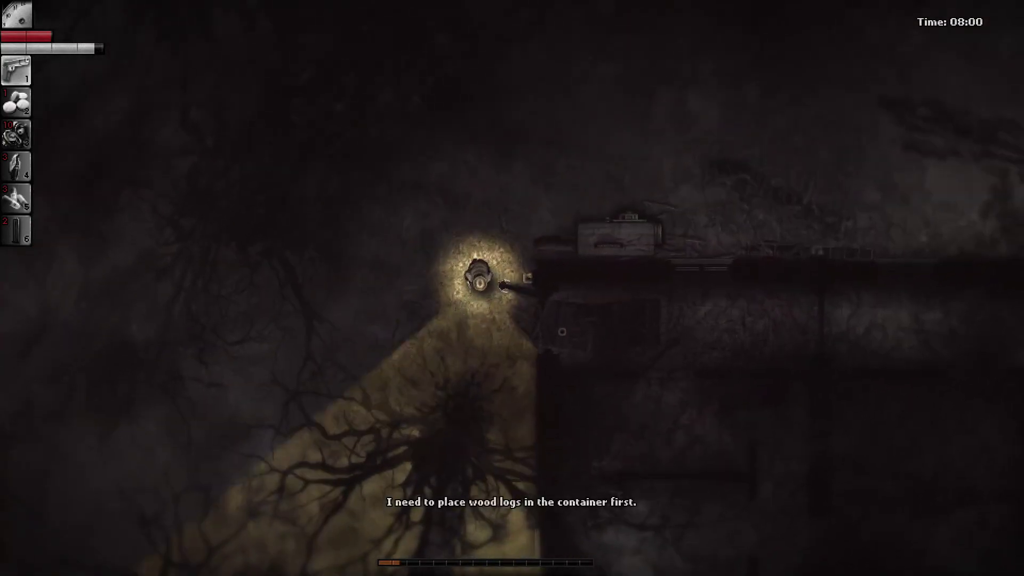
key("s")
key("s")
key("s")
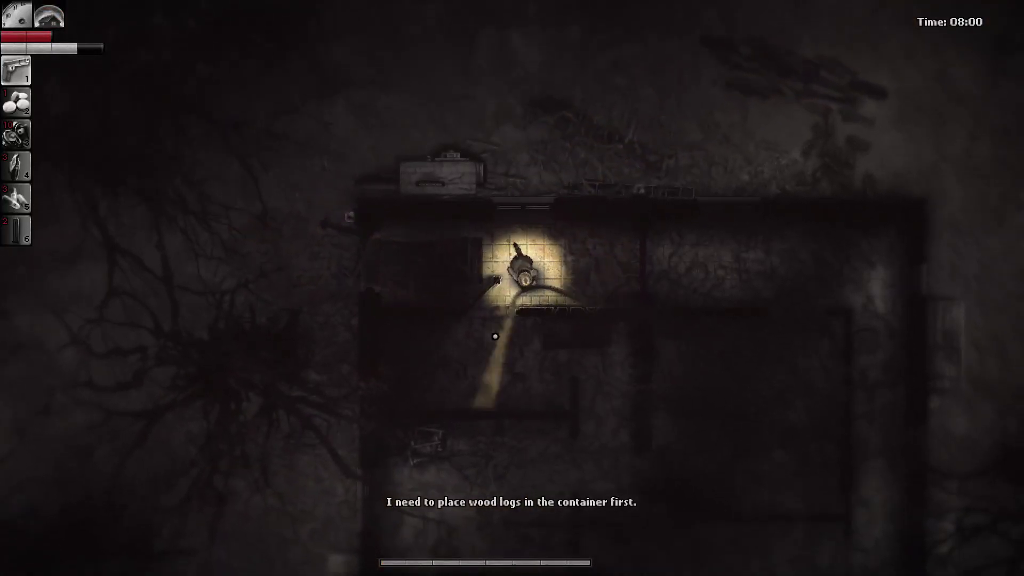
key("s")
key("d")
key("s")
key("s")
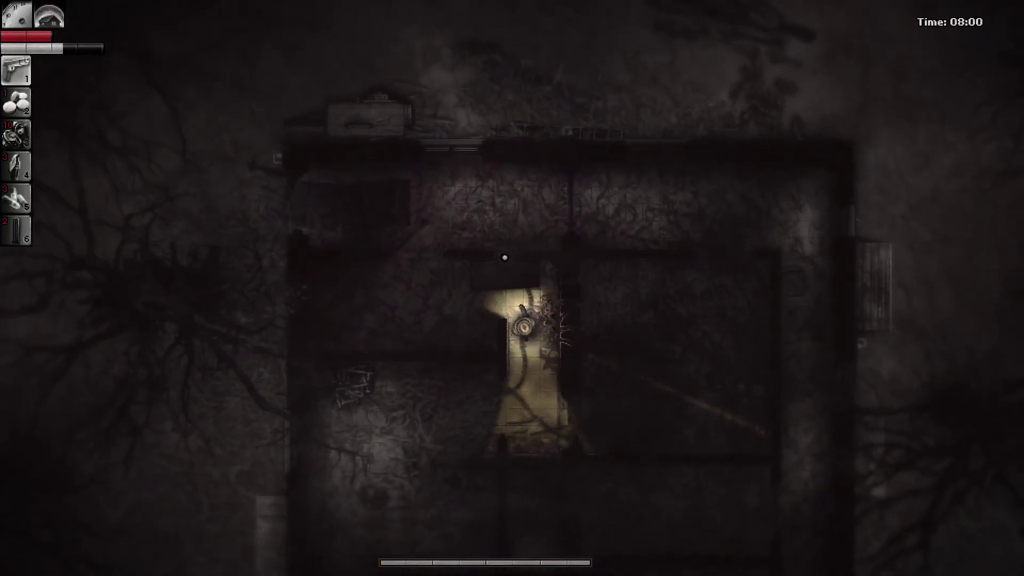
- Loot the wardrobe and a second container, swapping items
left_click(507, 247)
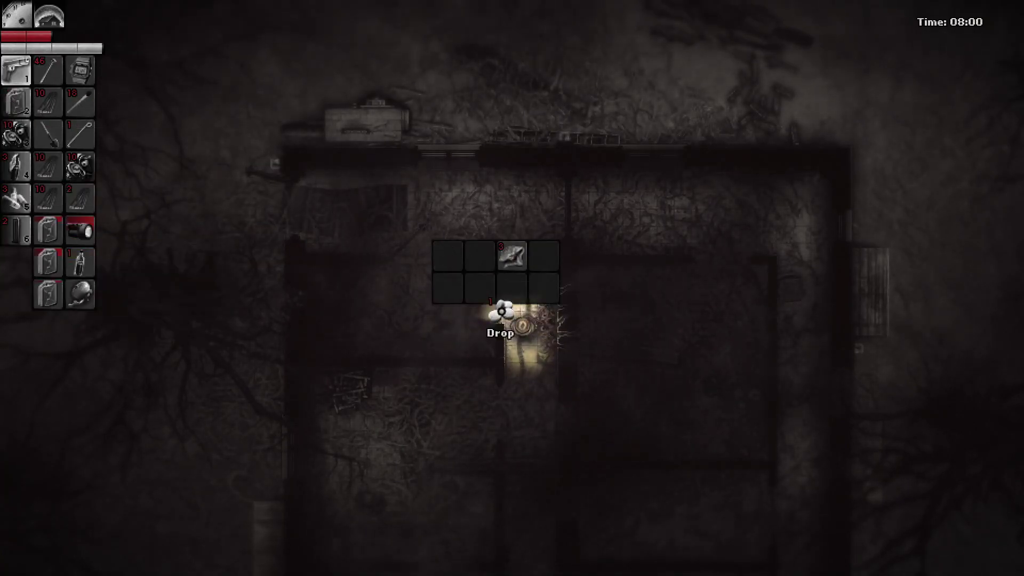
key("Escape")
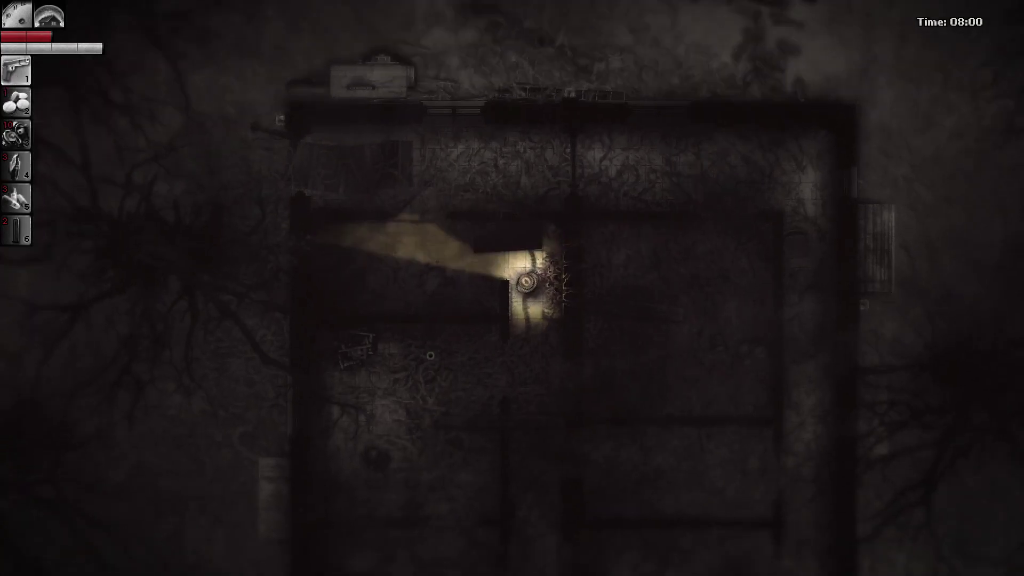
key("w")
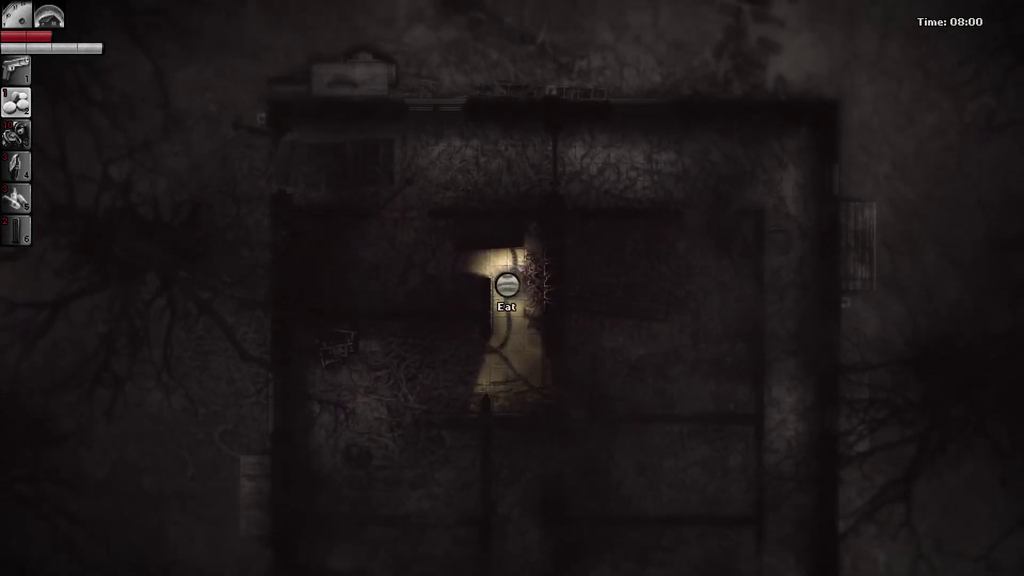
key("w")
key("e")
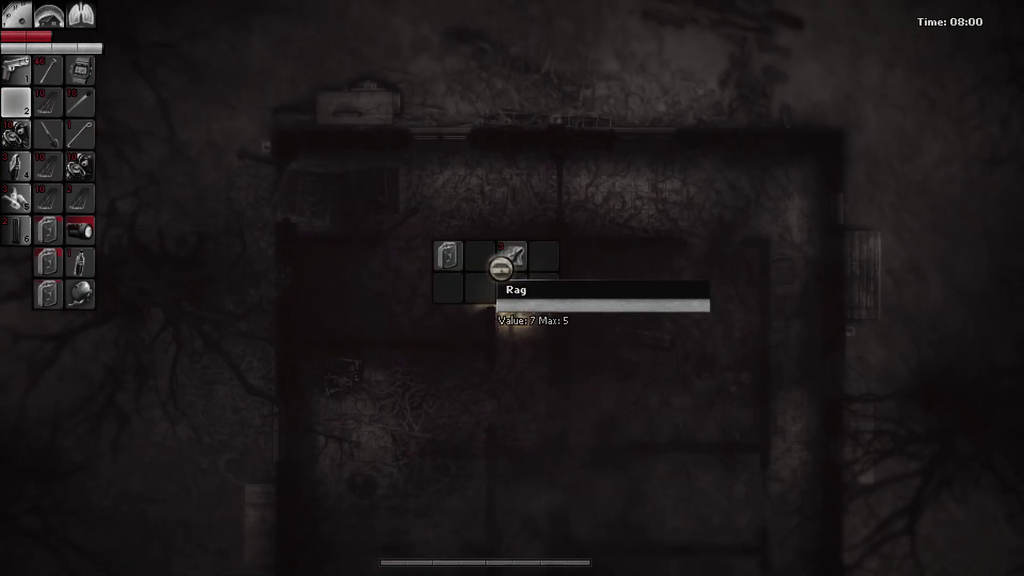
key("Escape")
key("s")
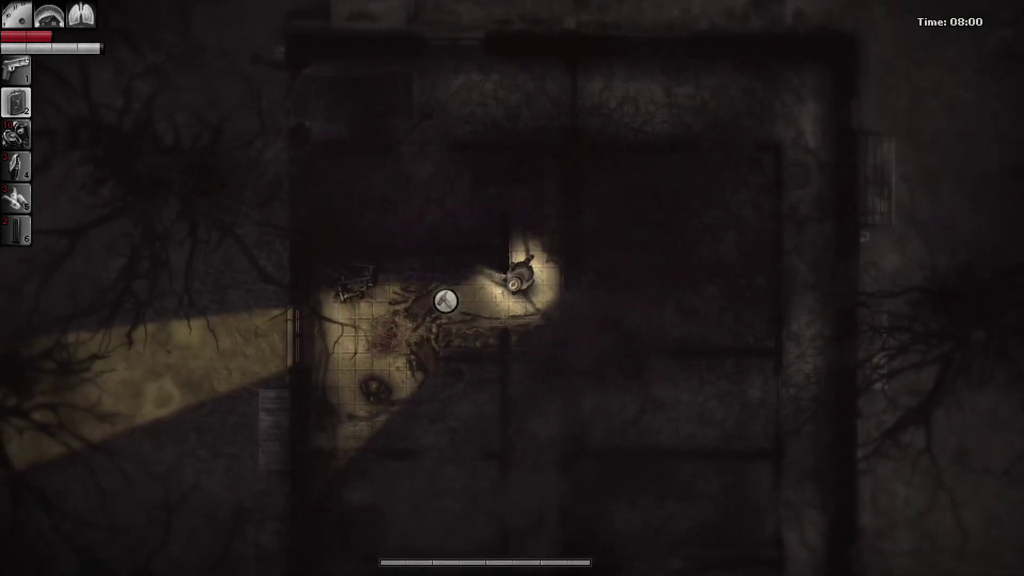
- Search the lit room's wardrobe and look over the Level 5 workbench
key("e")
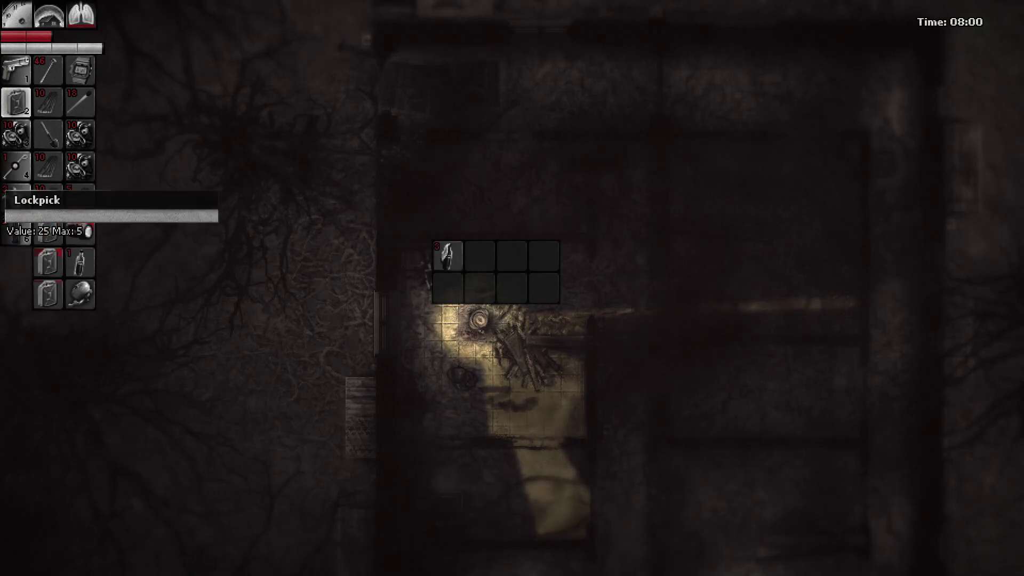
key("Escape")
key("d")
key("d")
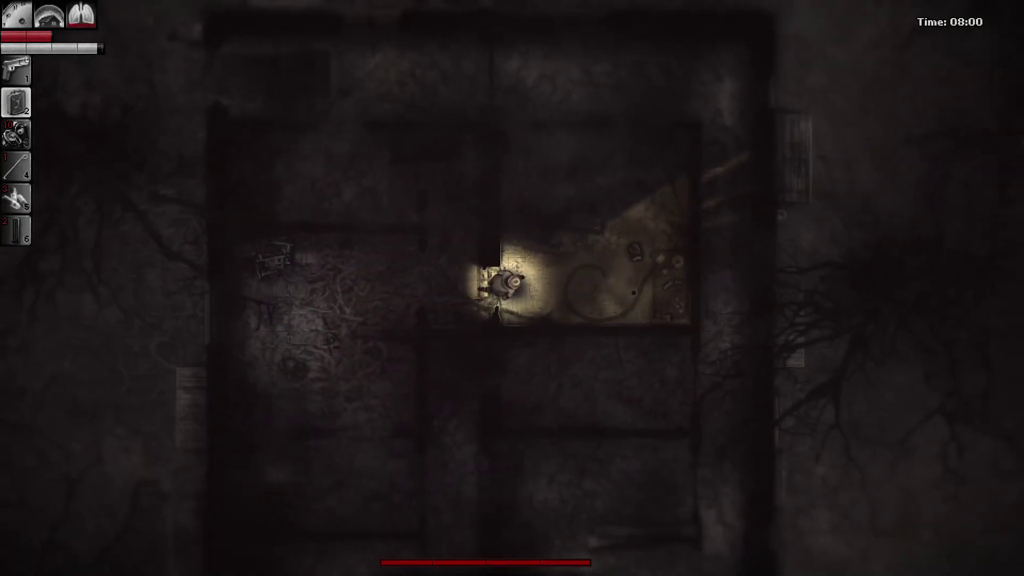
key("e")
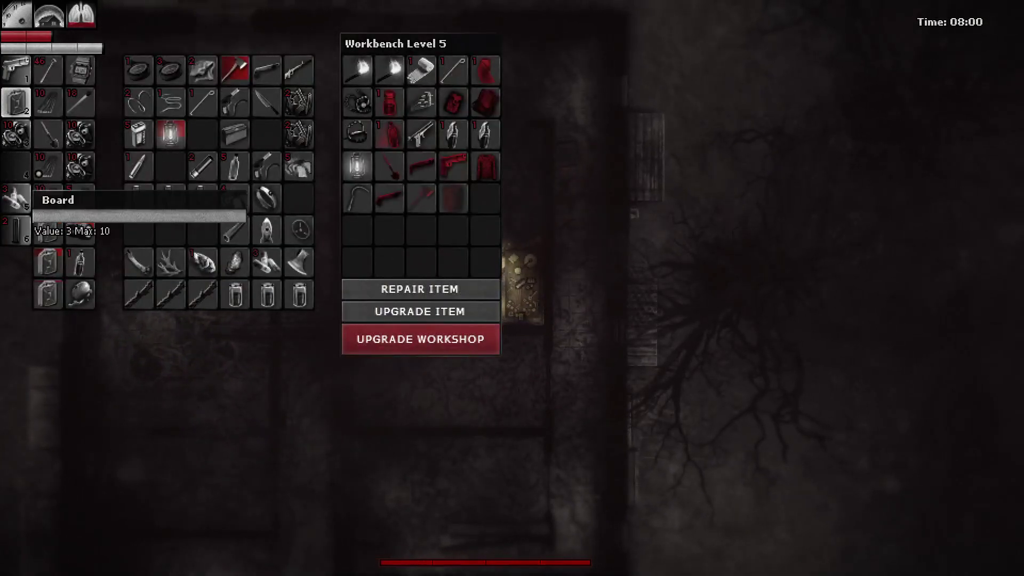
key("Escape")
key("a")
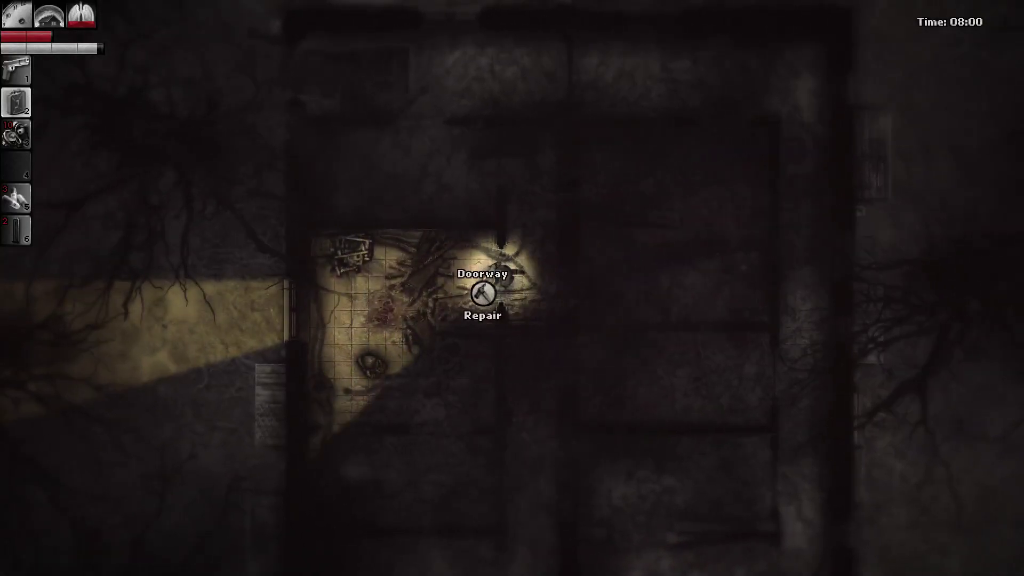
- Take the Molotov cocktail from the wardrobe and move to the front door
key("s")
key("e")
key("Escape")
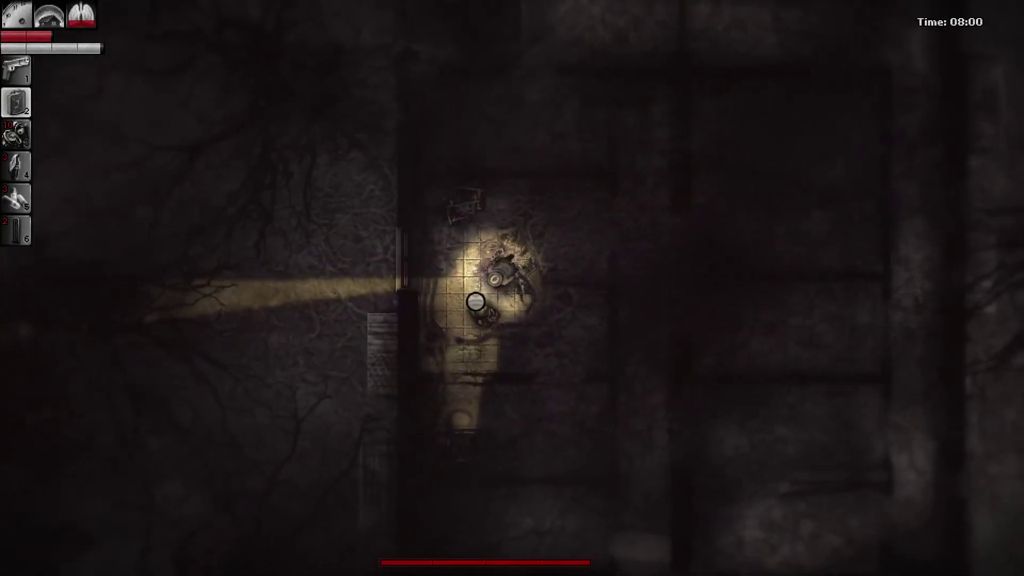
key("a")
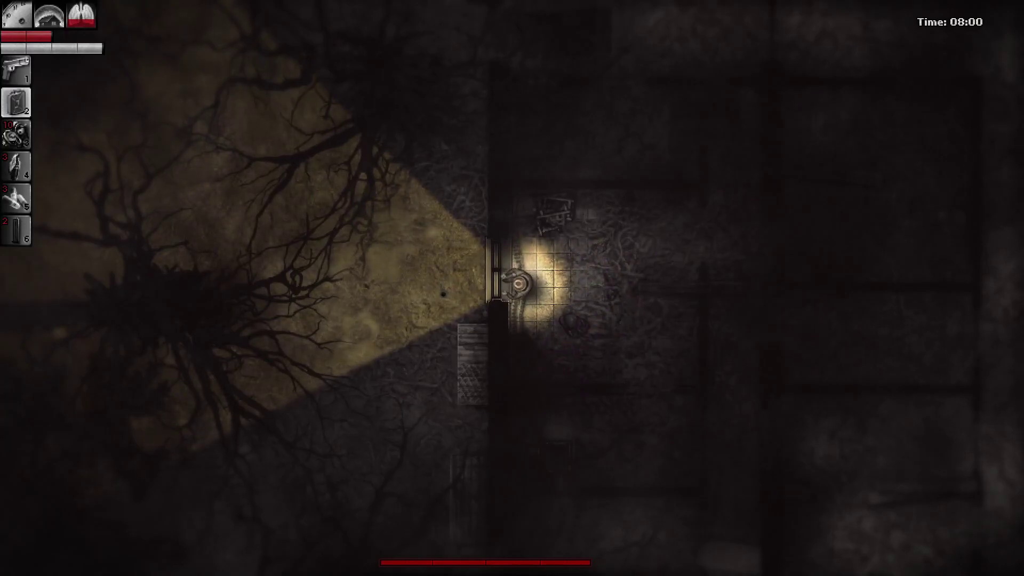
- Step outside, head south and glance at the Old Woods map
key("a")
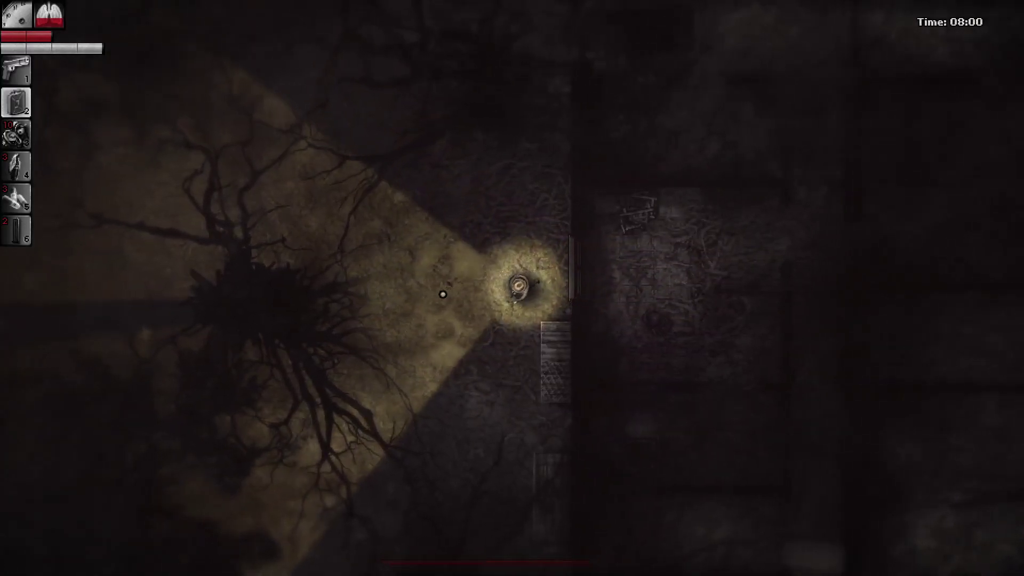
key("s")
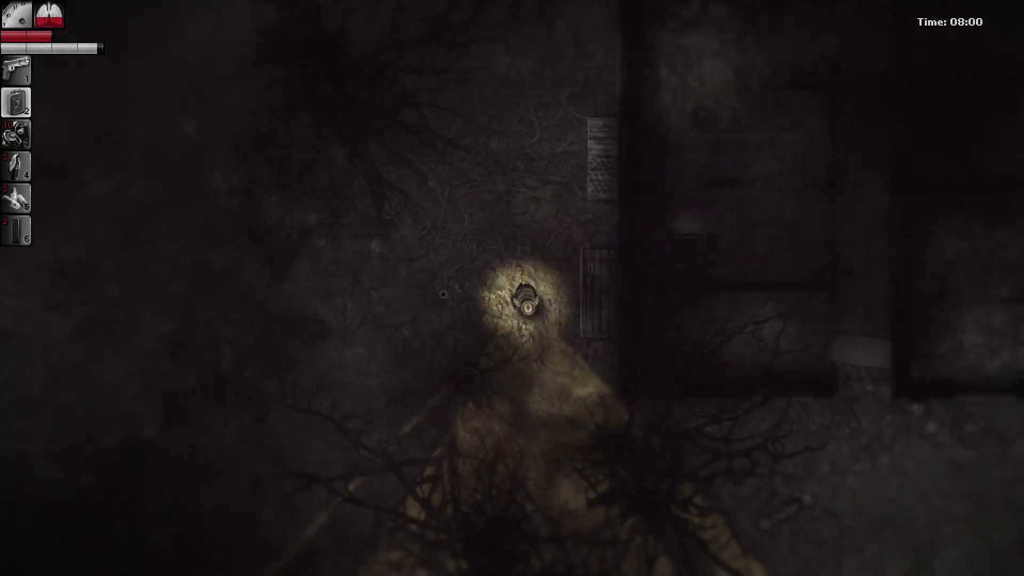
key("s")
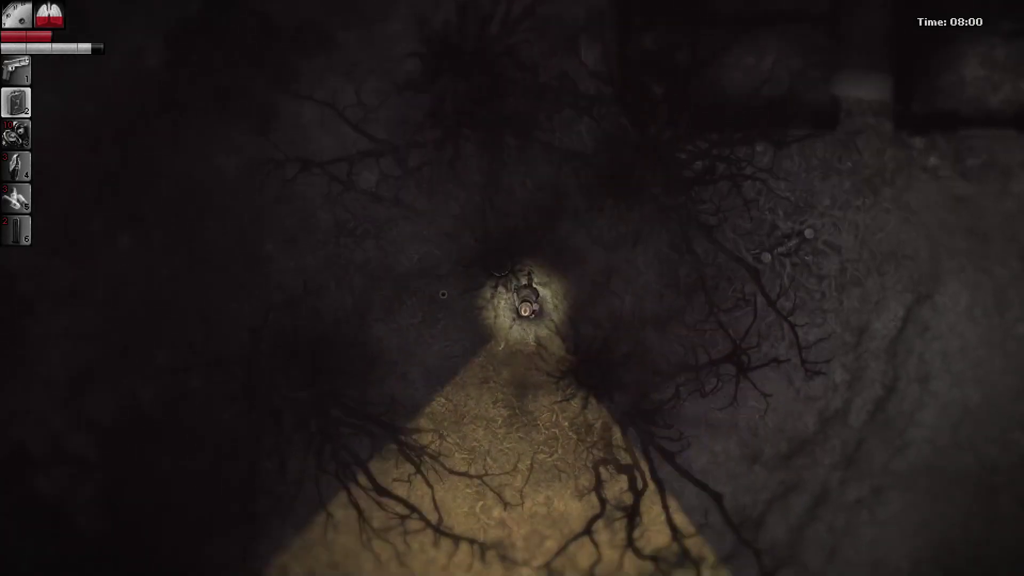
key("s")
key("m")
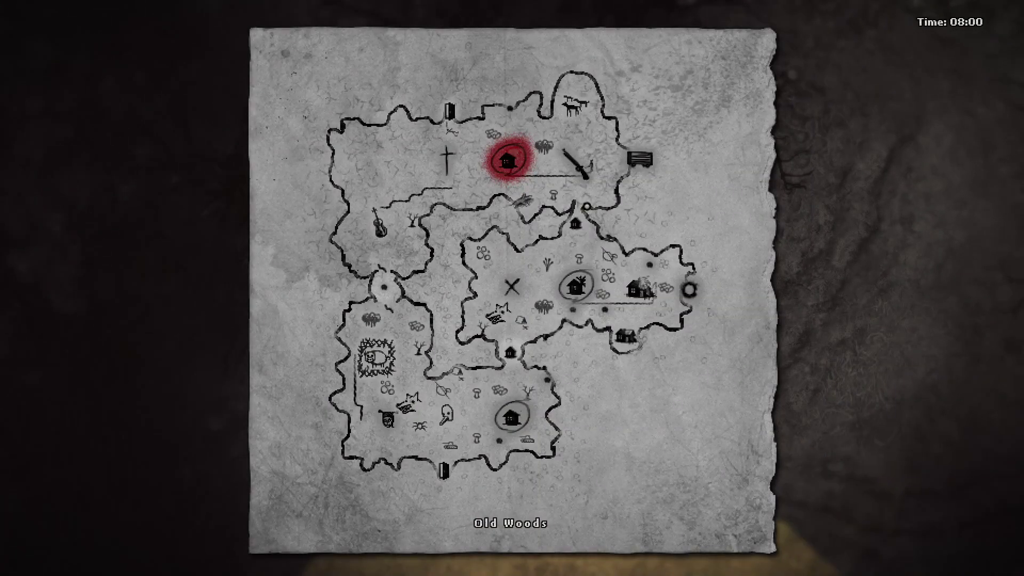
key("m")
key("s")
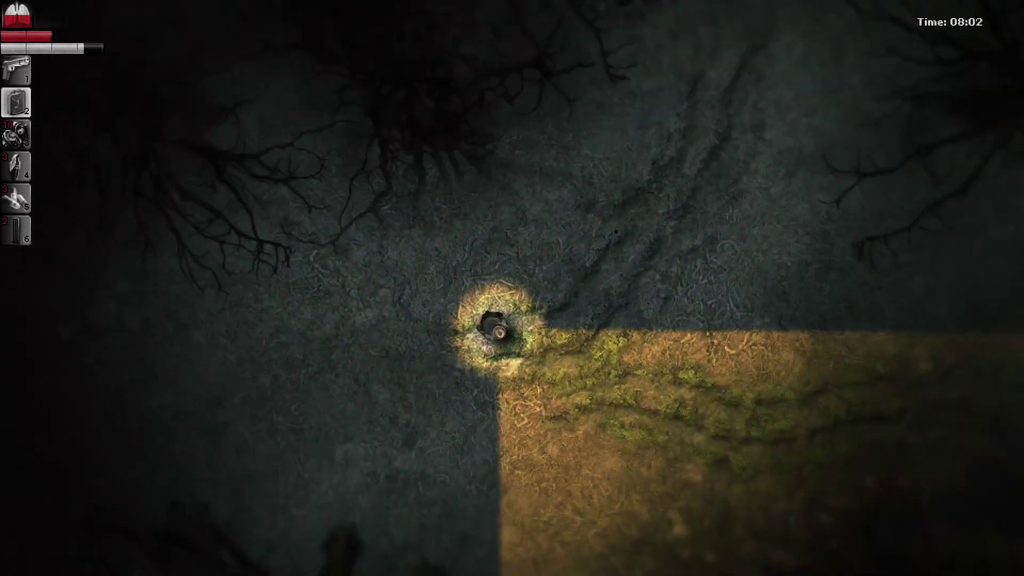
- Walk south through the woods while sweeping the light around
key("s")
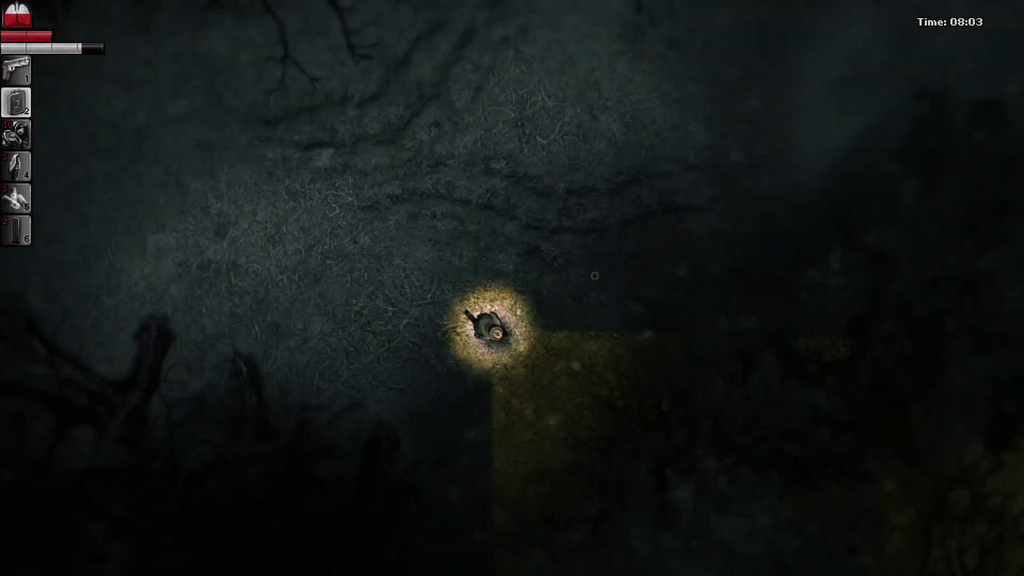
key("s")
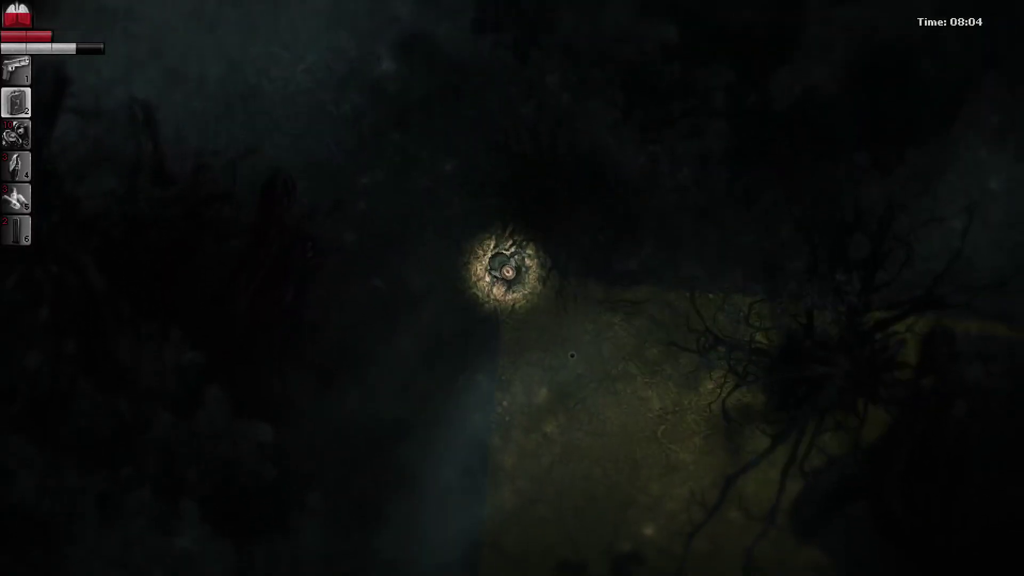
key("s")
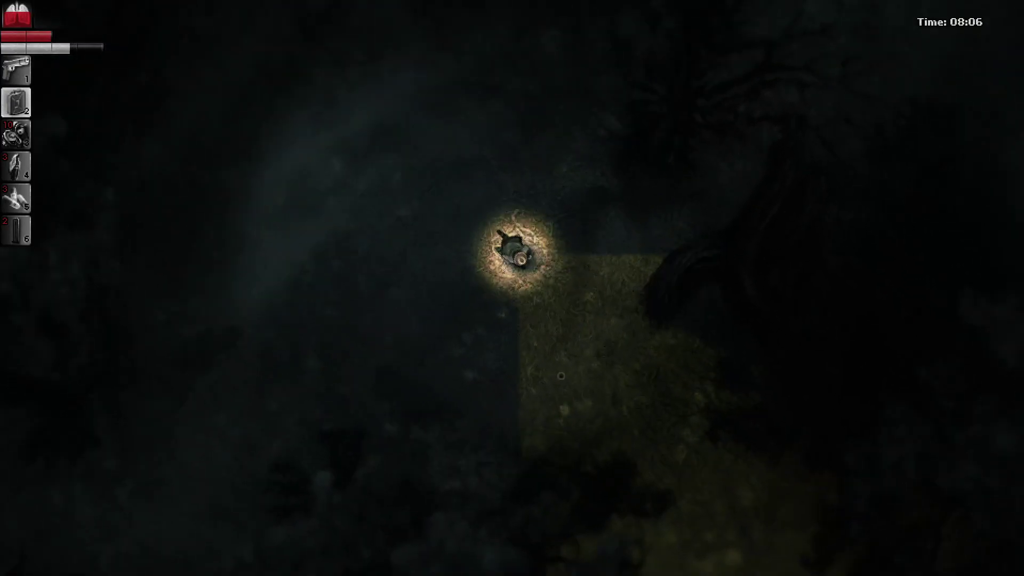
key("s")
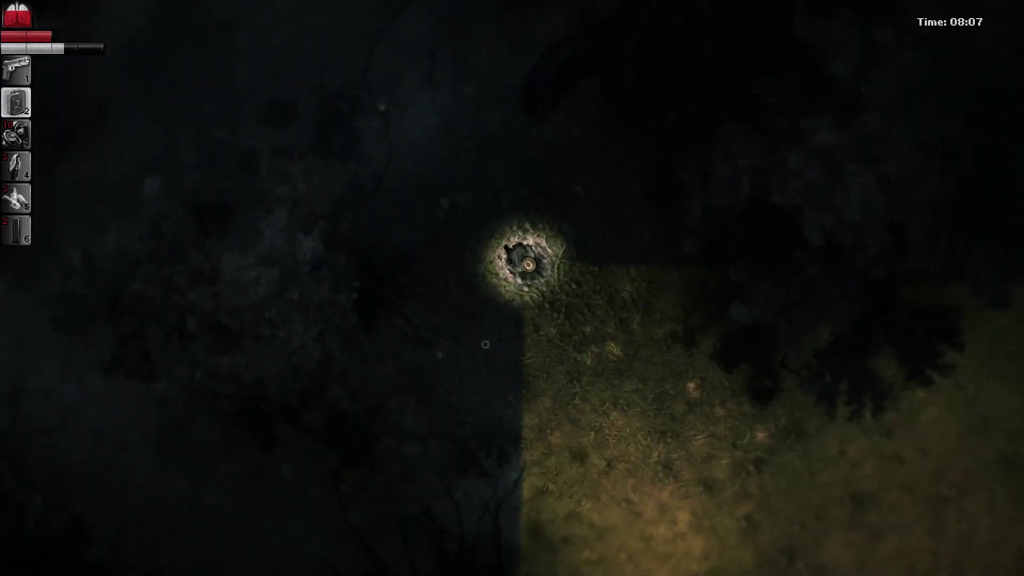
key("s")
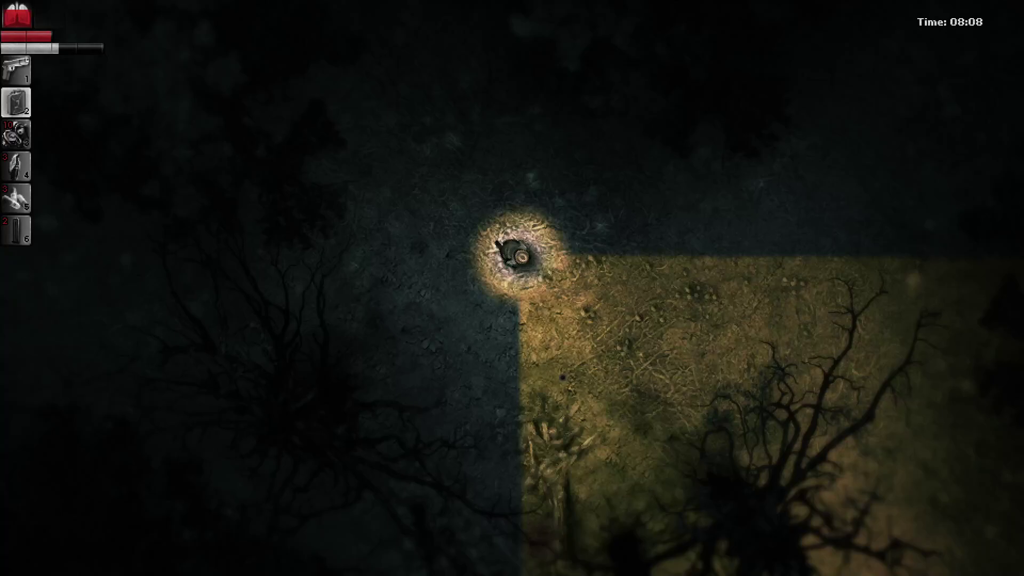
key("s")
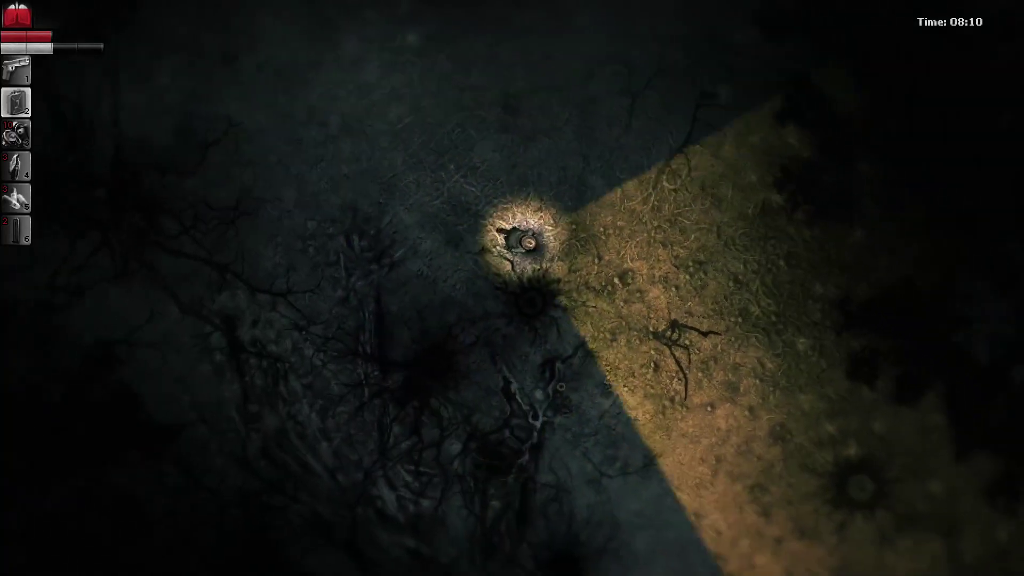
key("s")
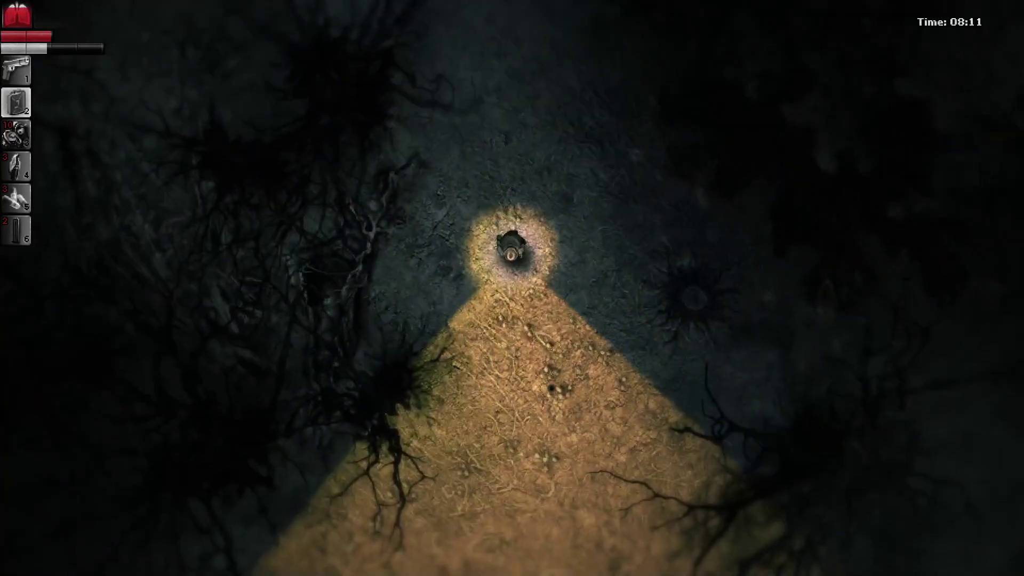
key("s")
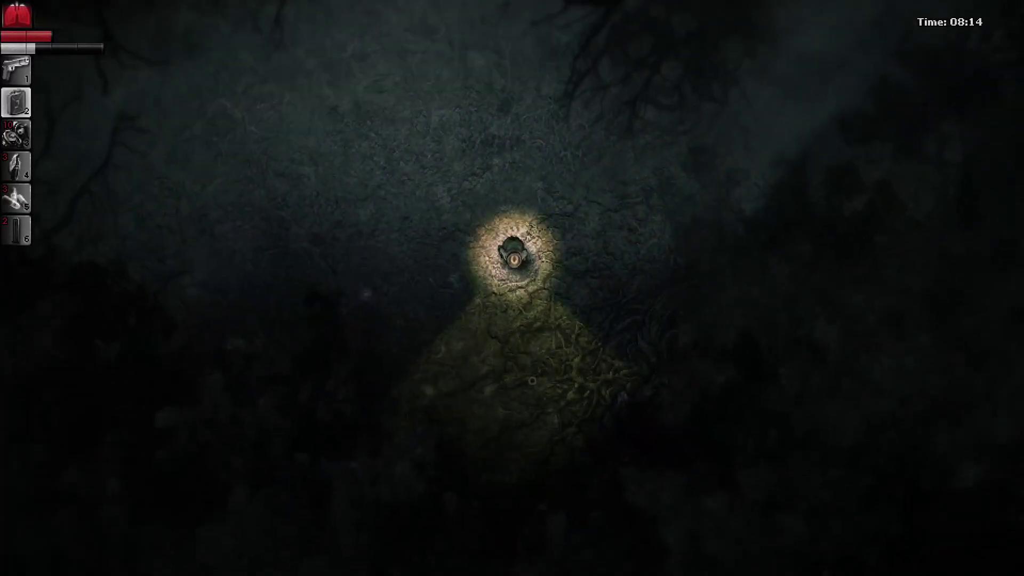
- Check the area map again, then walk up toward the upper right
key("m")
key("m")
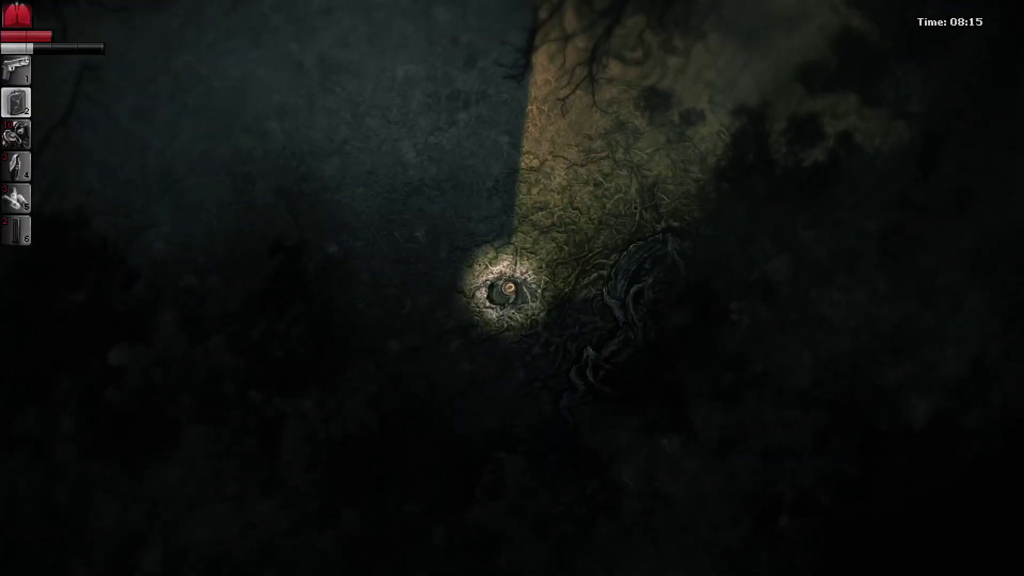
key("w")
key("w")
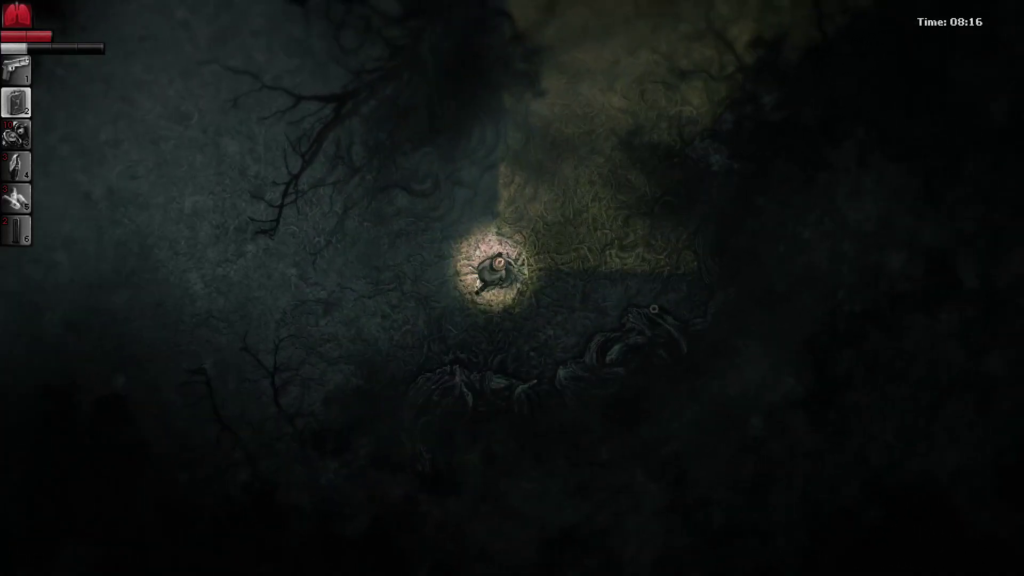
key("w")
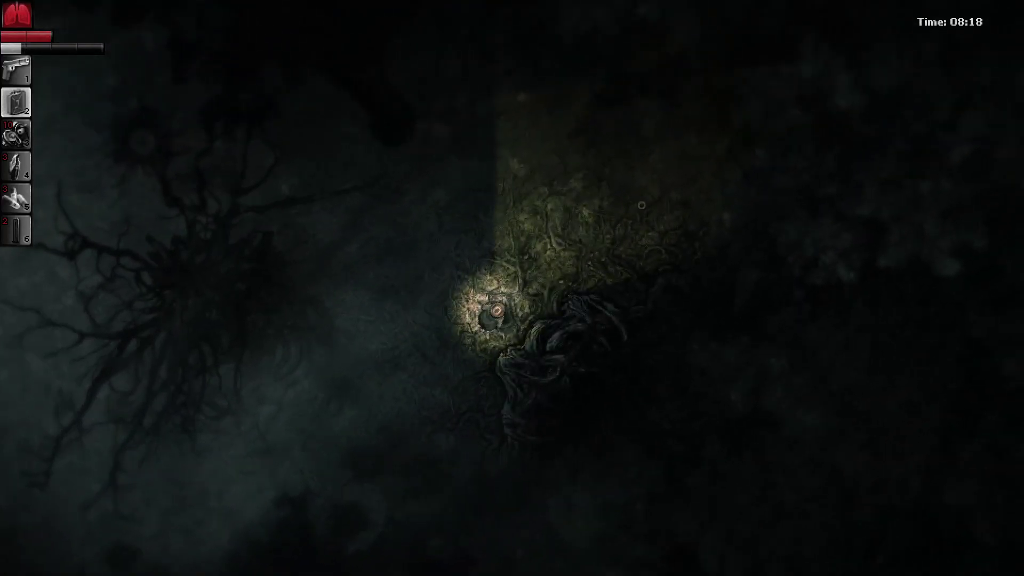
key("w")
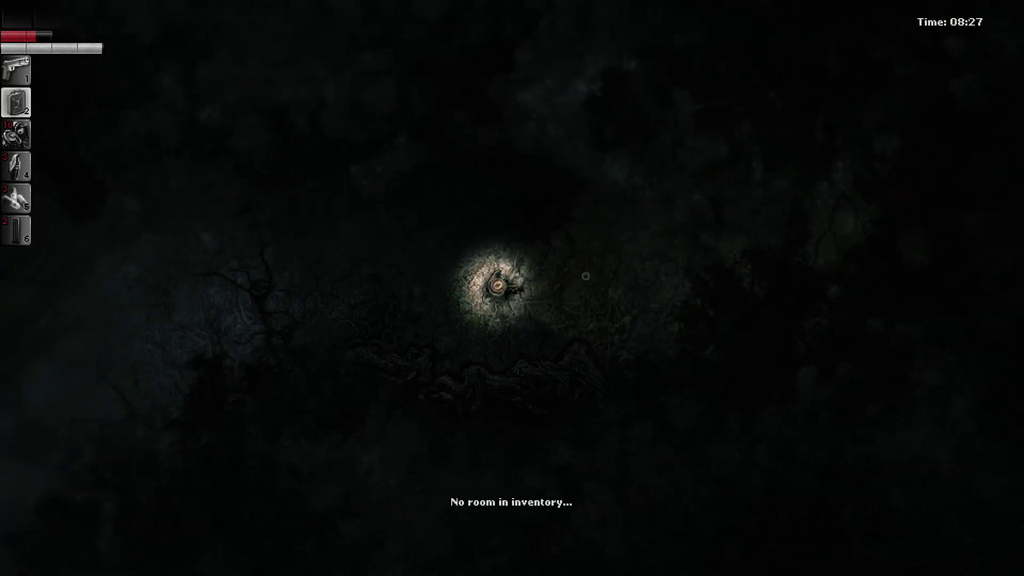
- Move the Military flashlight to hotbar slot 3 and switch on its beam
key("Tab")
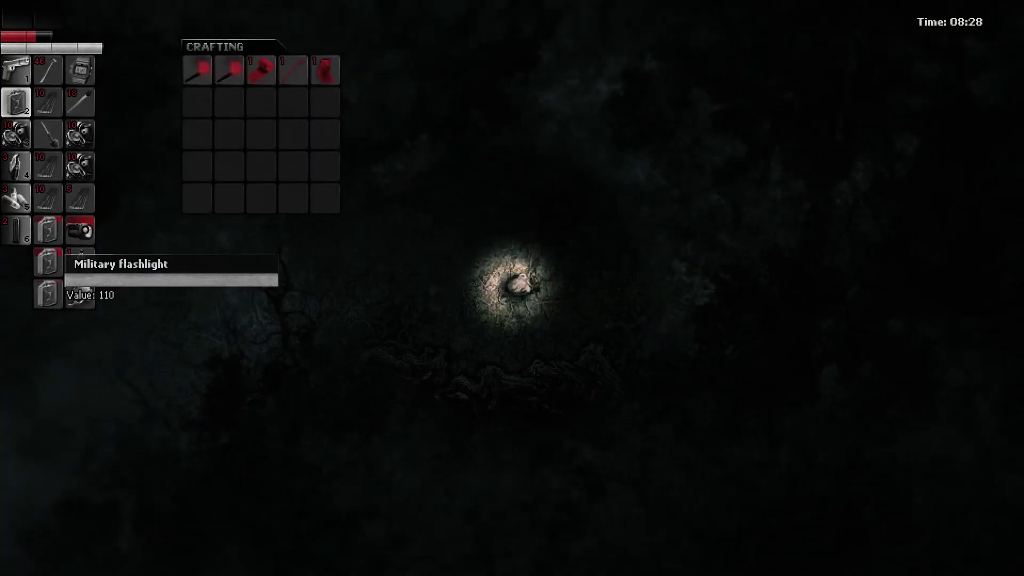
left_click_drag(80, 230, 17, 116)
key("Tab")
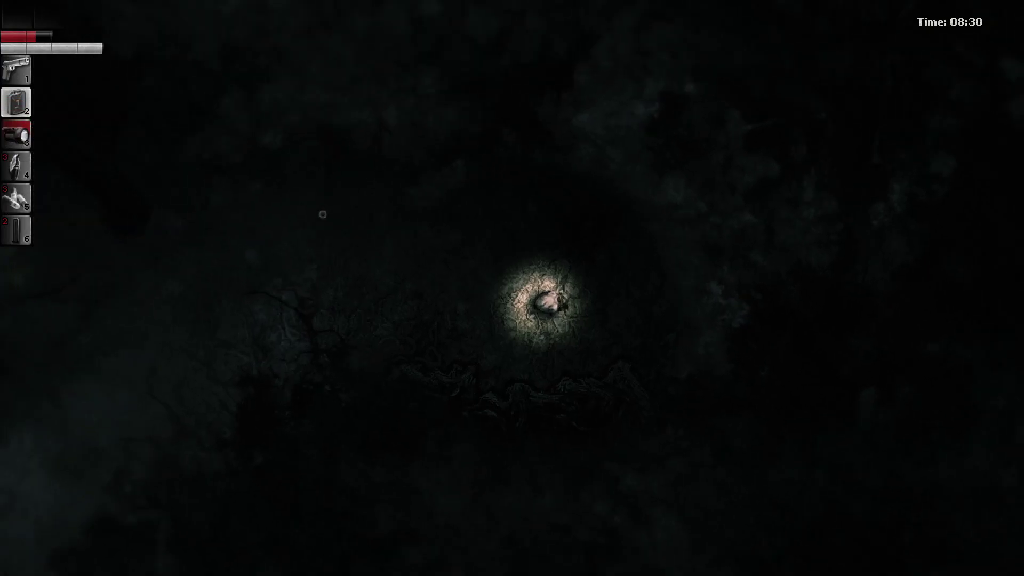
left_click(624, 289)
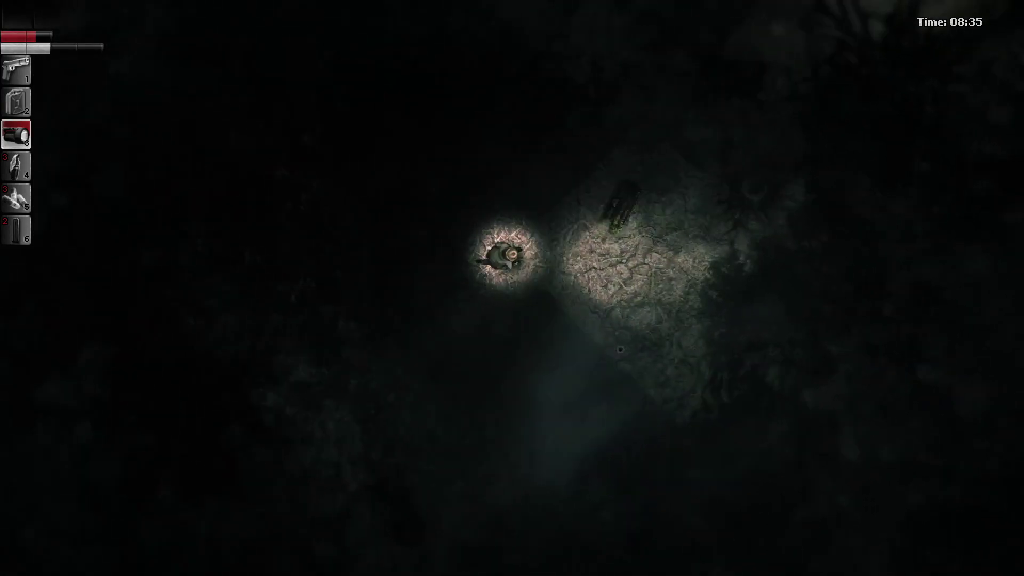
- Look inside the nearby crate, then glance at the area map
left_click(510, 254)
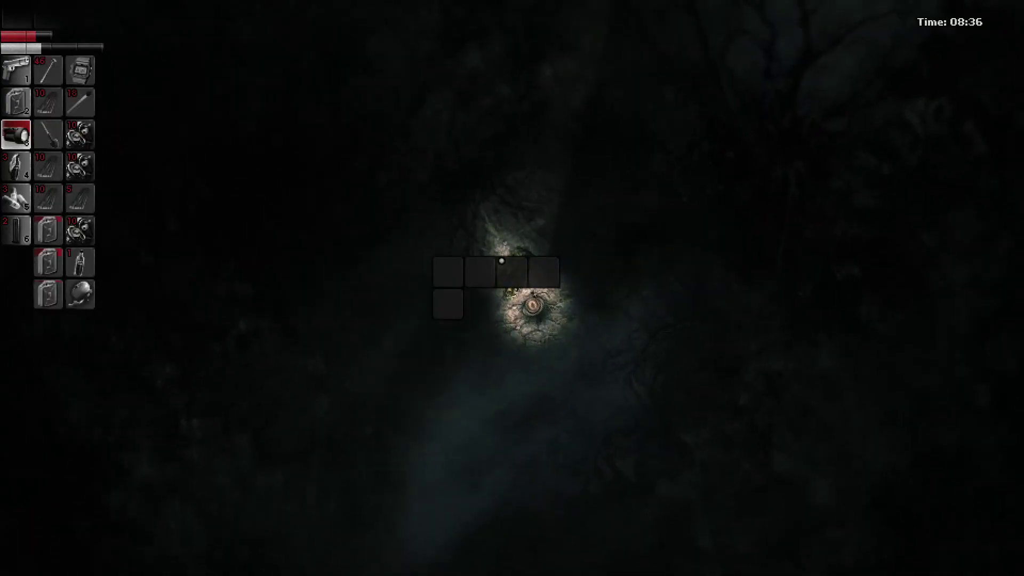
key("Escape")
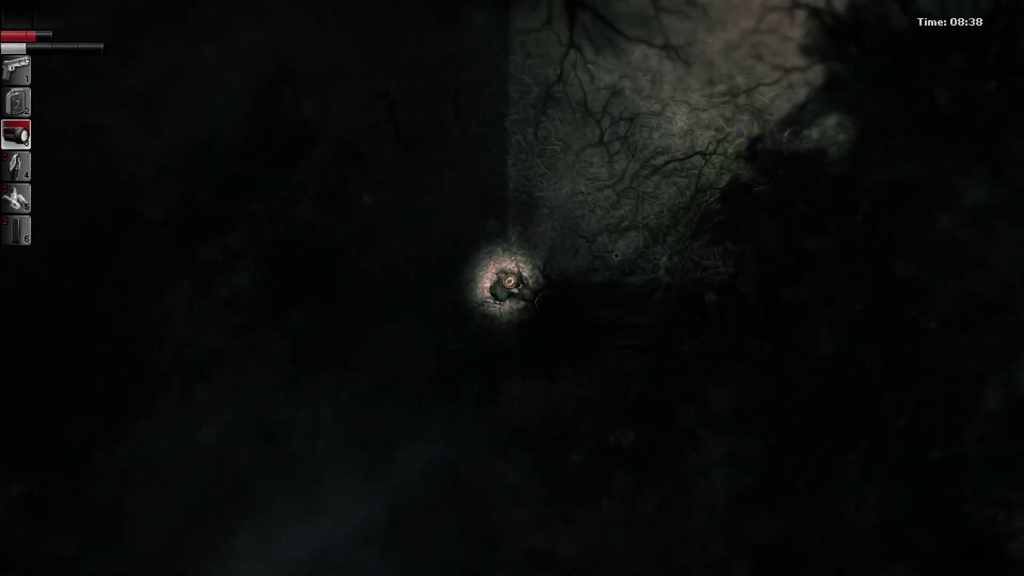
key("m")
key("m")
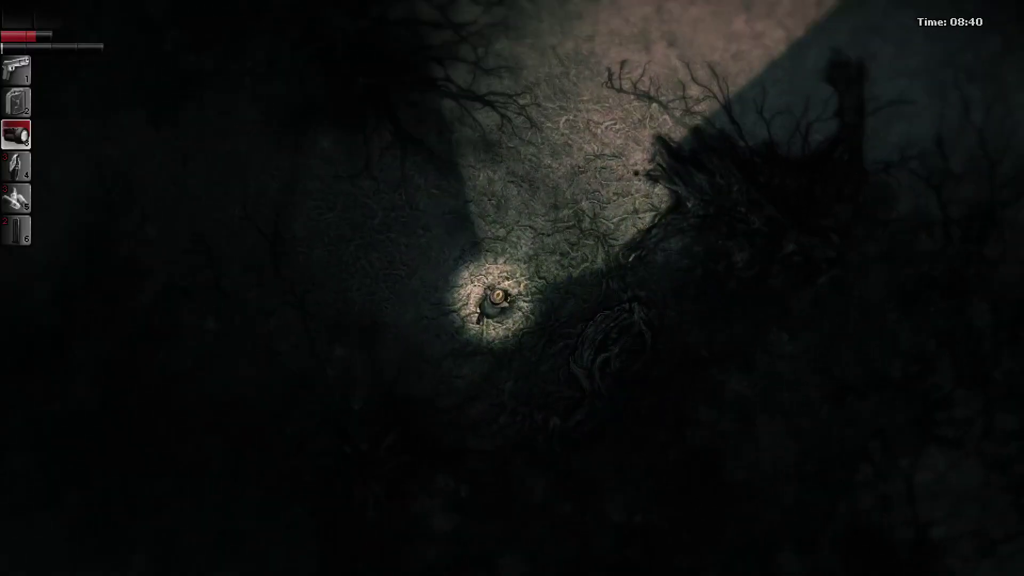
- Walk up the path with the flashlight sweeping, into the fenced clearing
key("w")
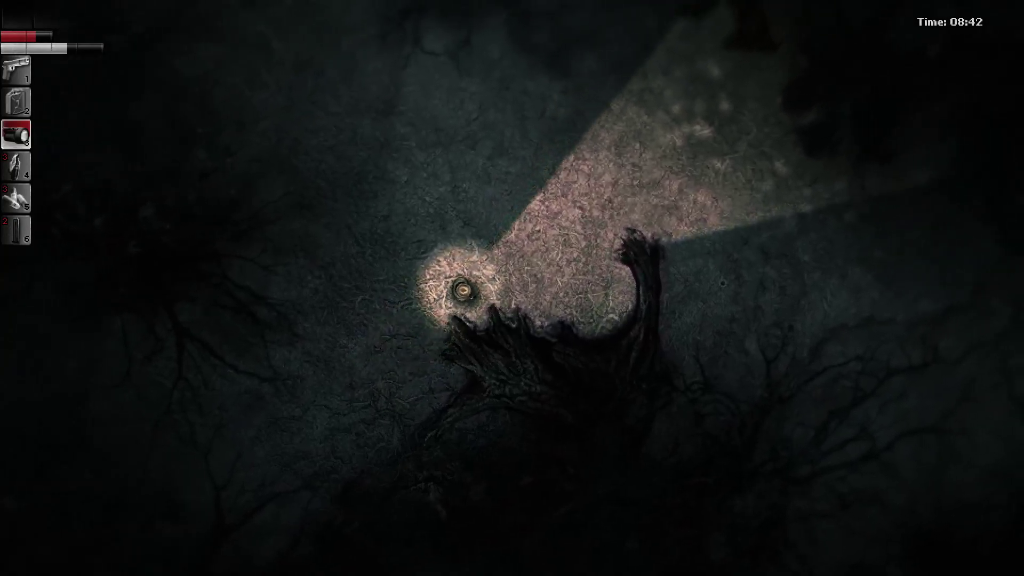
key("w")
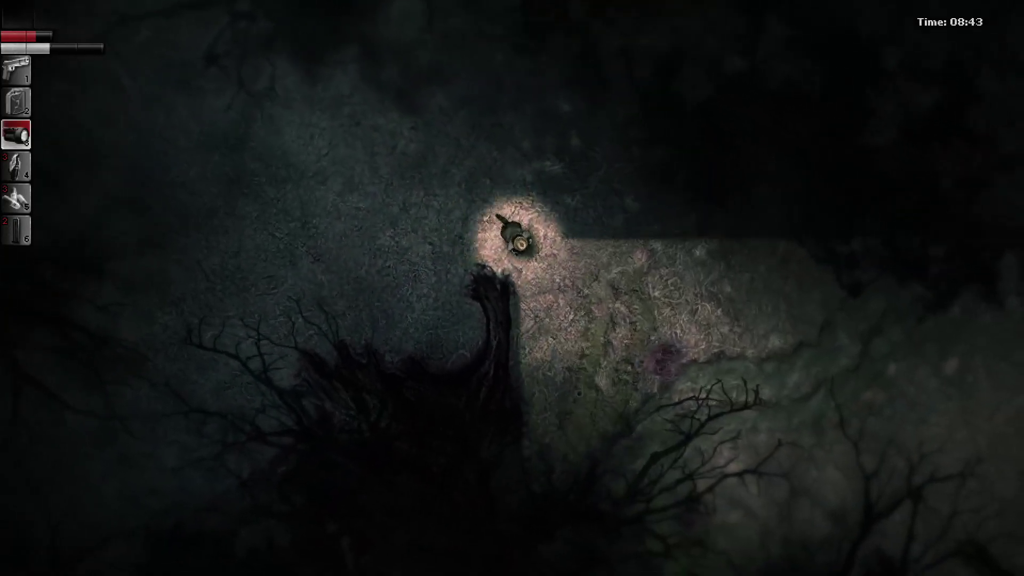
key("w")
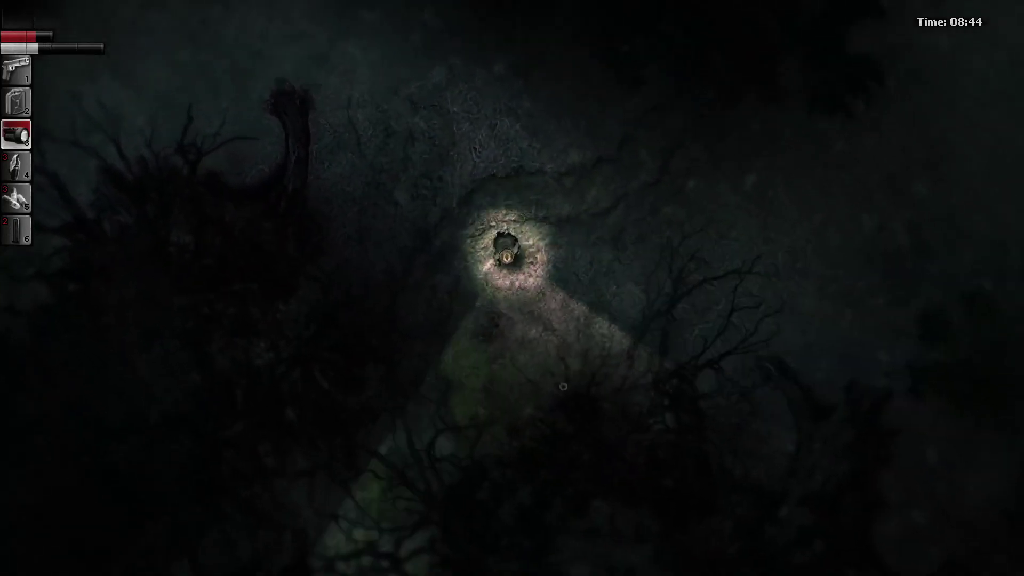
key("w")
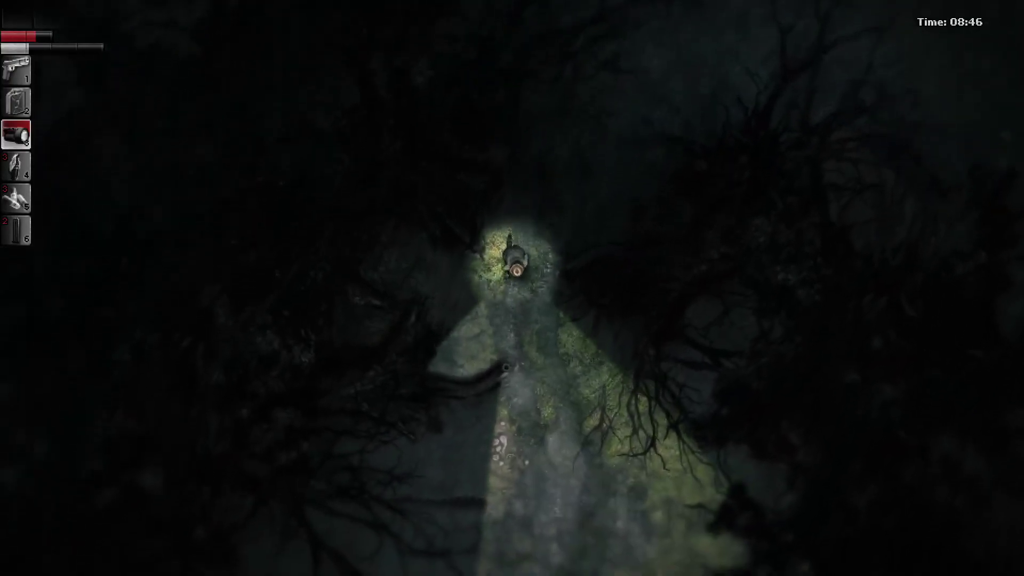
key("w")
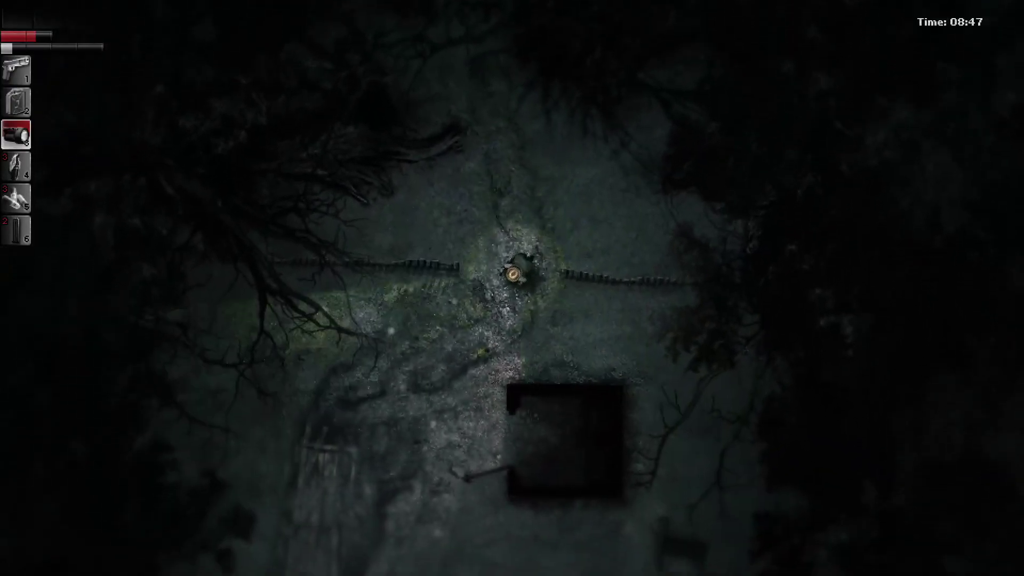
- Walk past the well, campfire and tractor, through the building, and down toward the wrecked car
key("s")
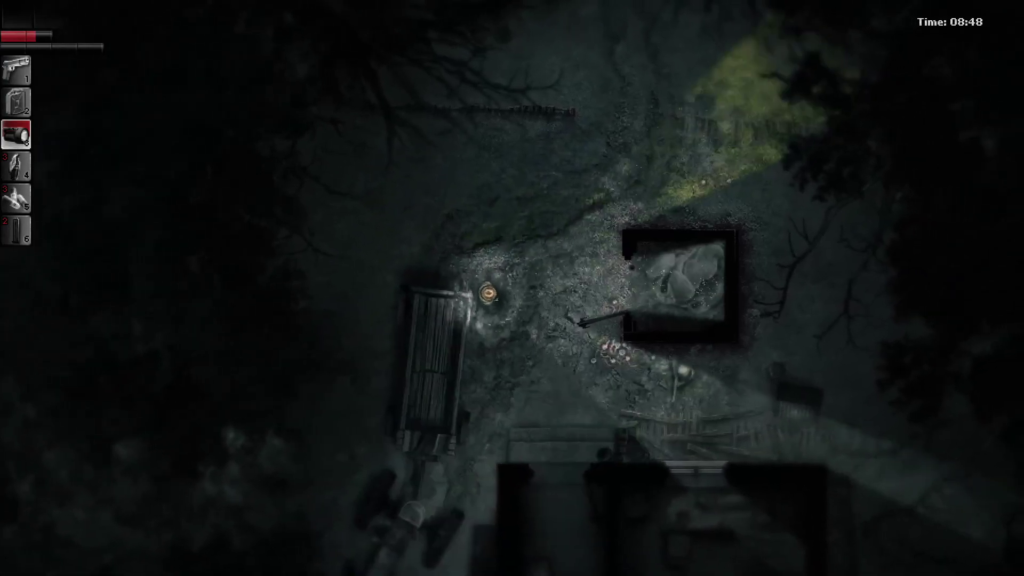
key("s")
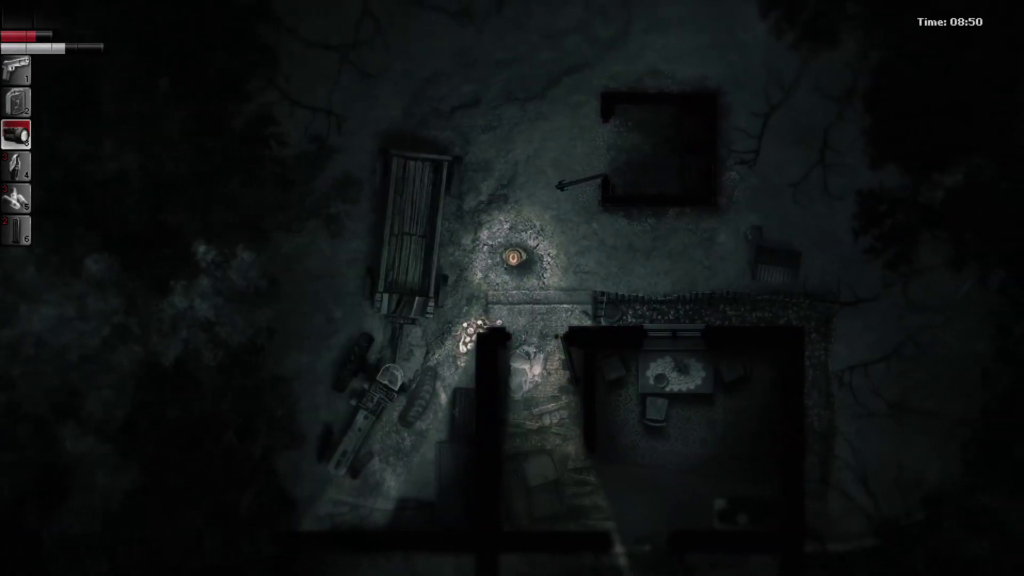
key("w")
key("s")
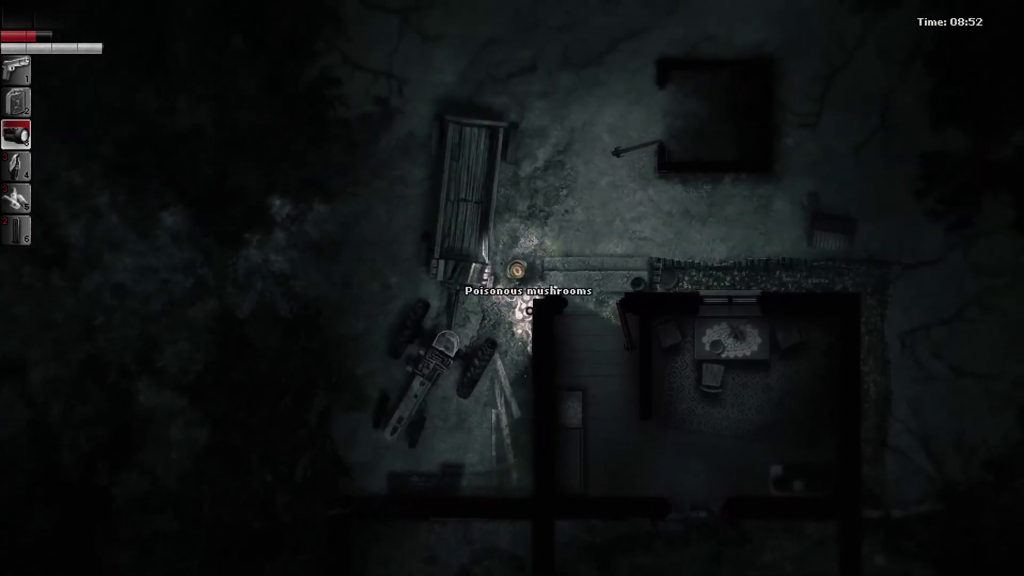
key("s")
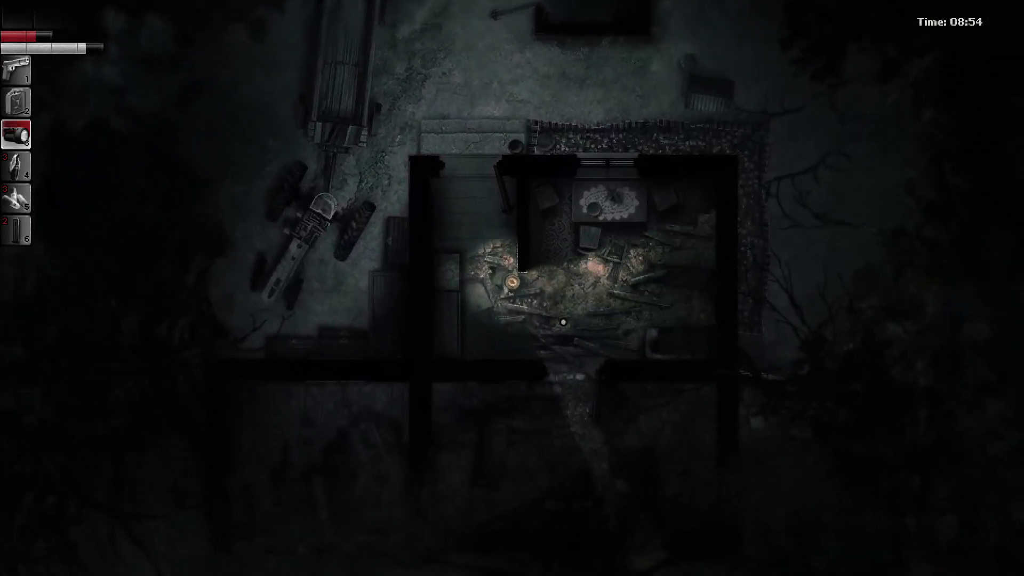
key("s")
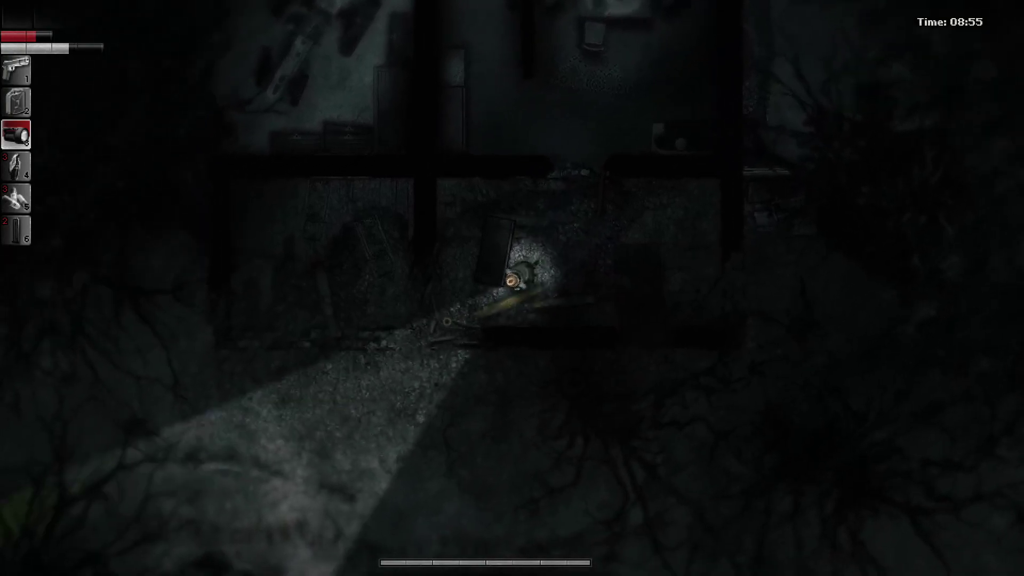
key("s")
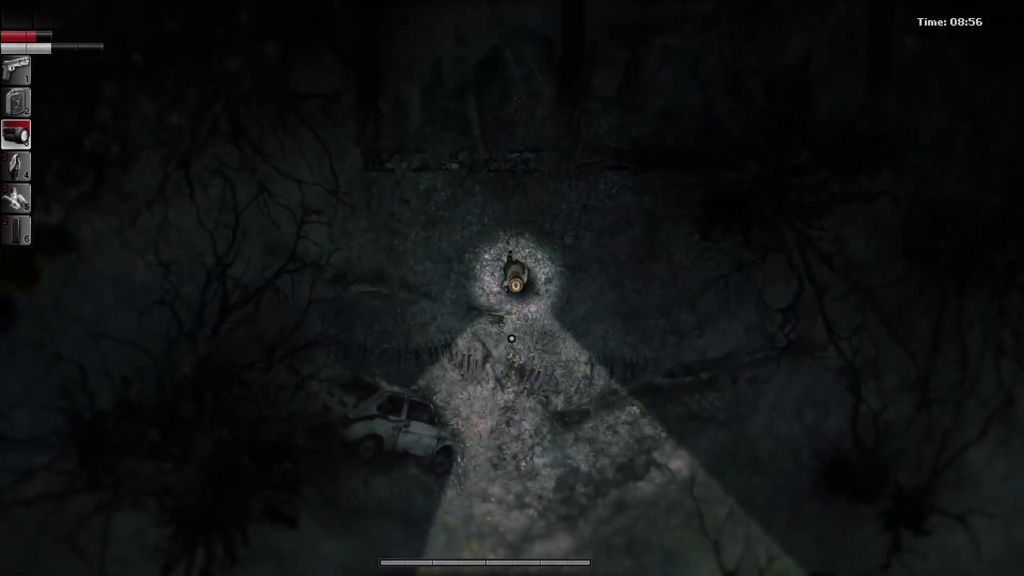
- Glance at the Dry Meadow map, then walk south past the wrecked car over swampy ground
key("m")
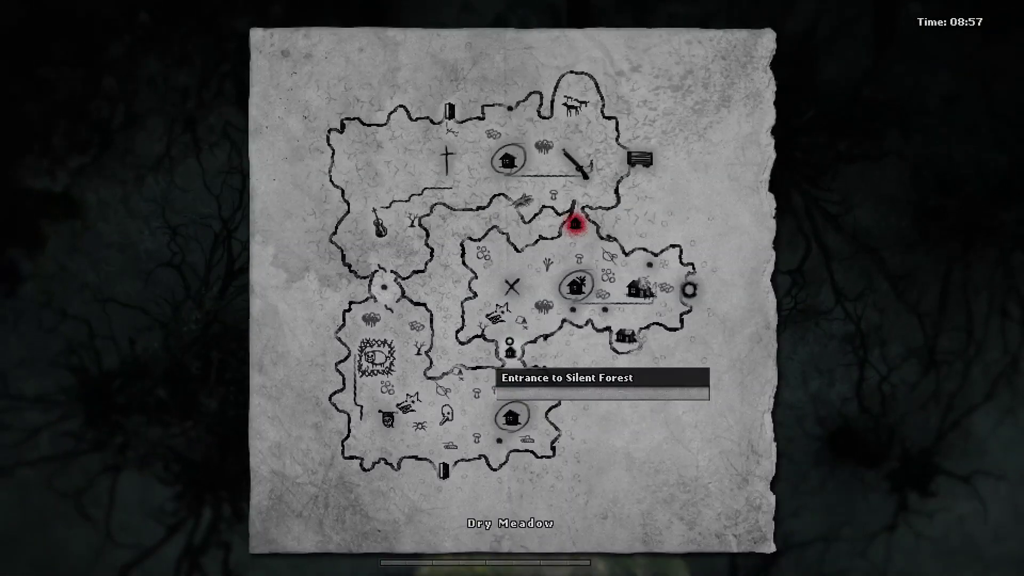
key("m")
key("s")
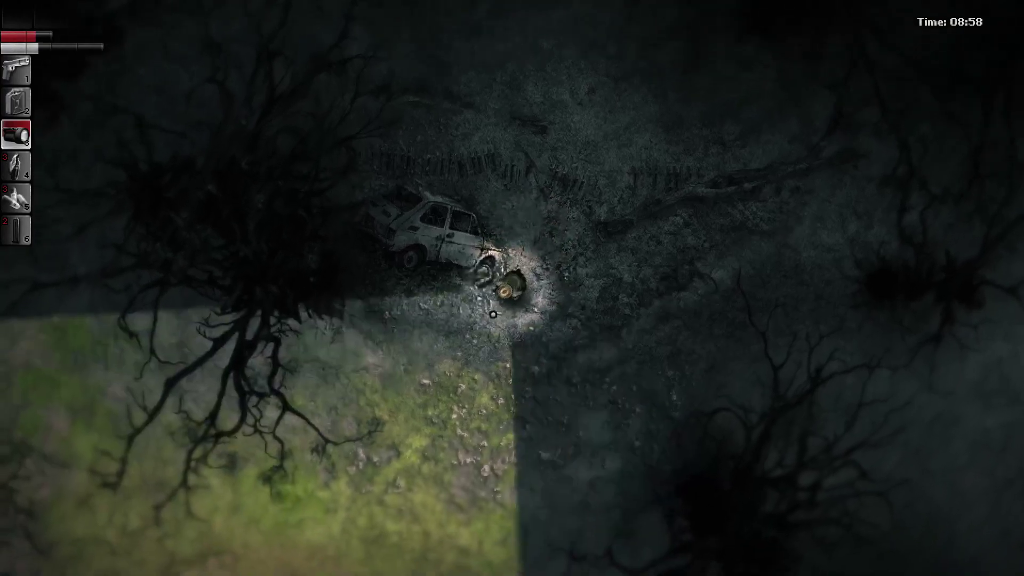
key("s")
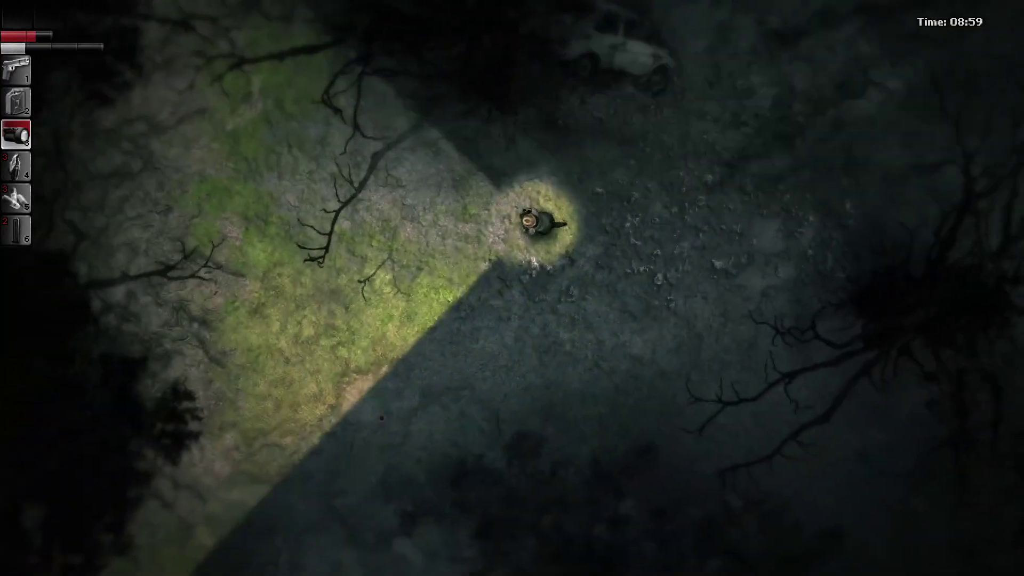
key("s")
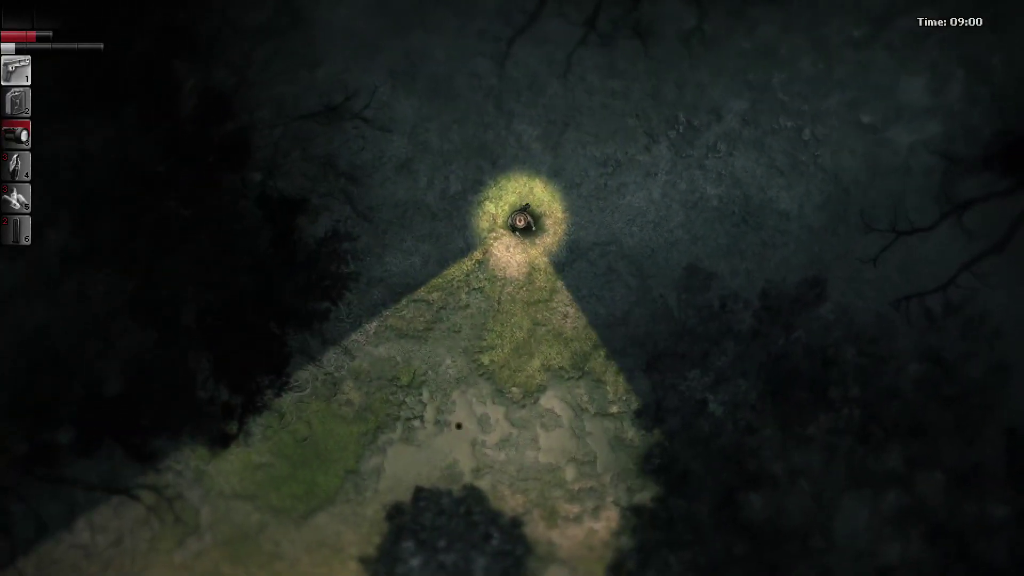
key("s")
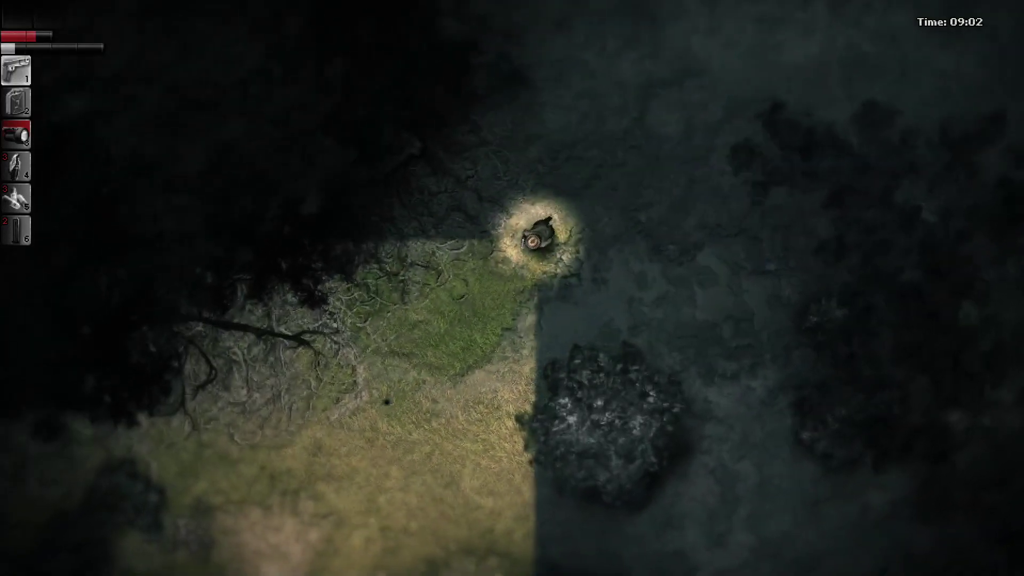
- Continue deeper into the forest toward the clearing, checking the map again on the way
key("s")
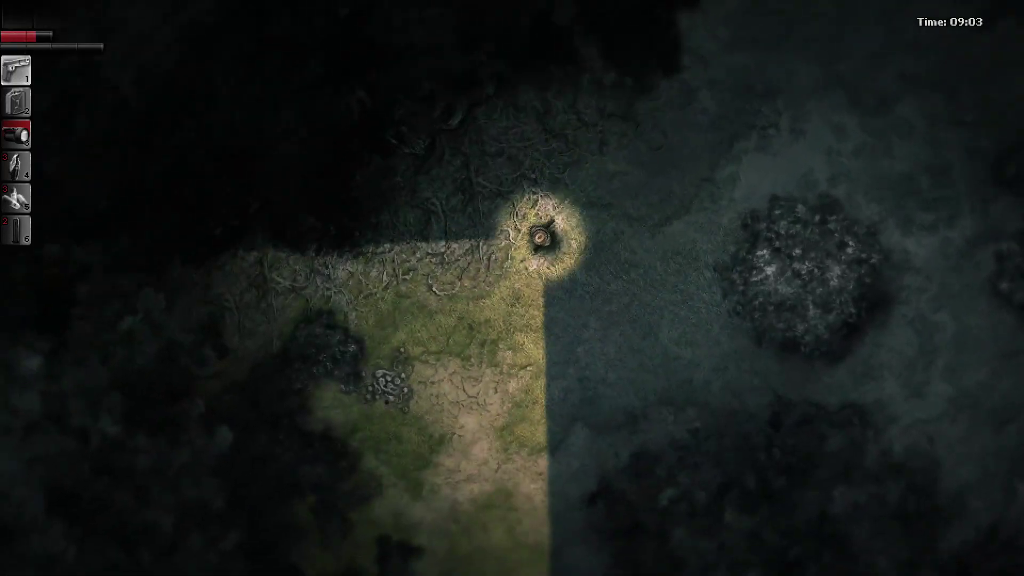
key("s")
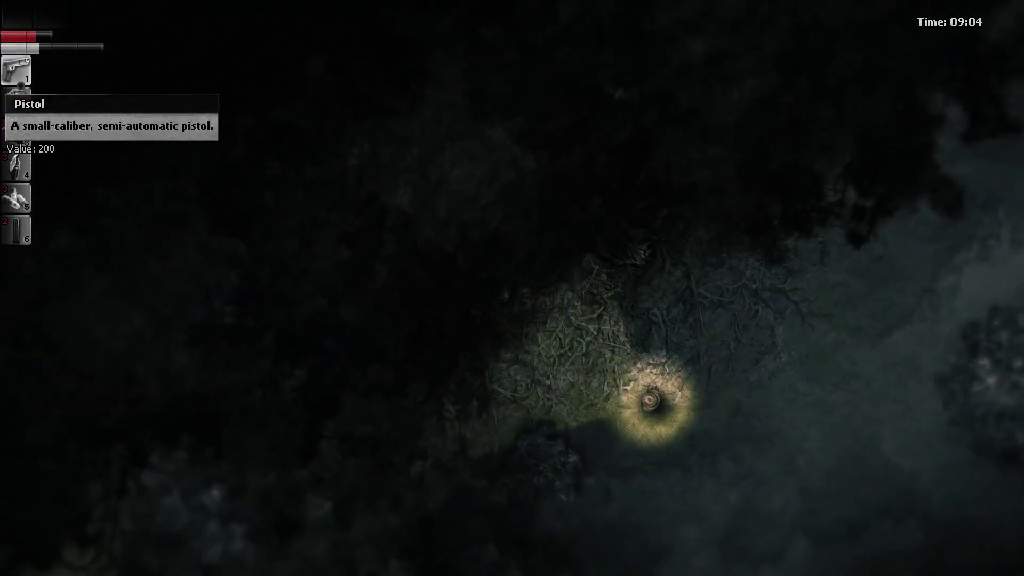
key("s")
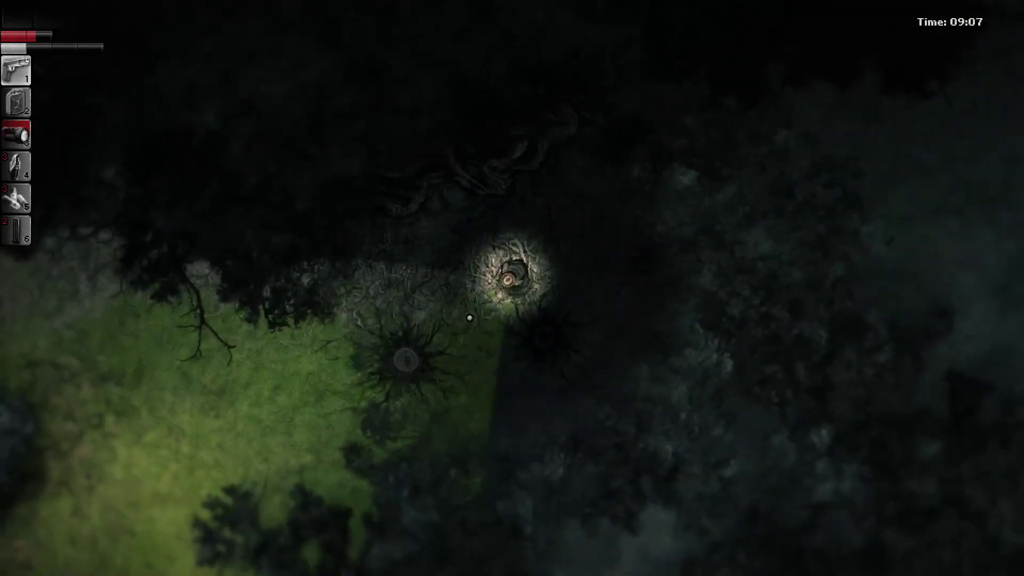
key("w")
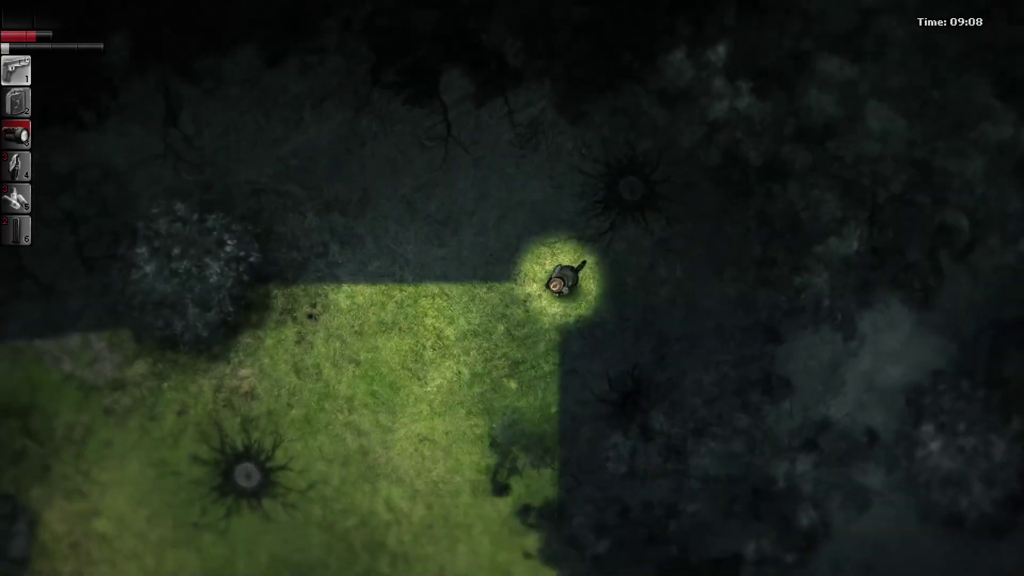
key("m")
key("m")
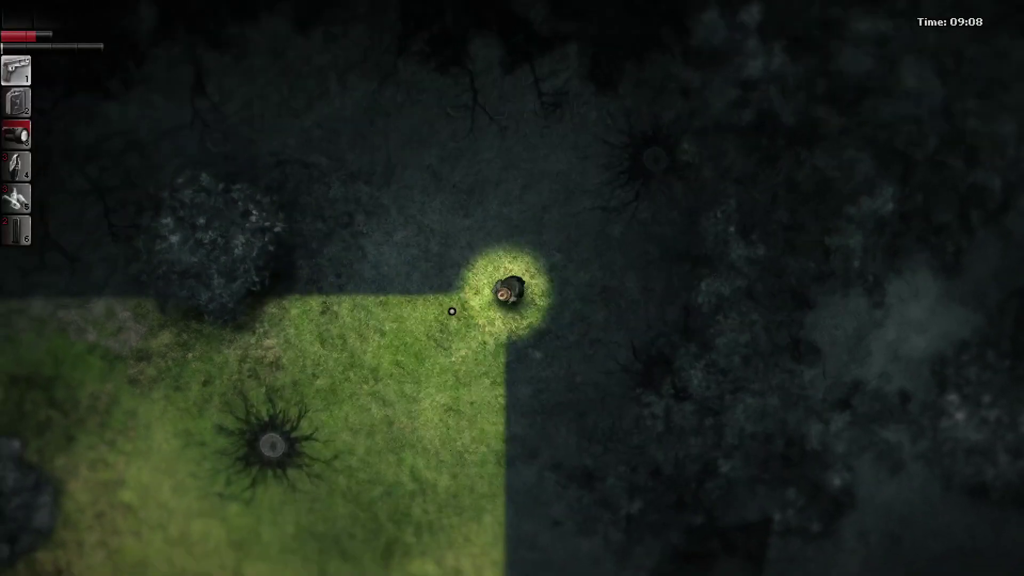
key("w")
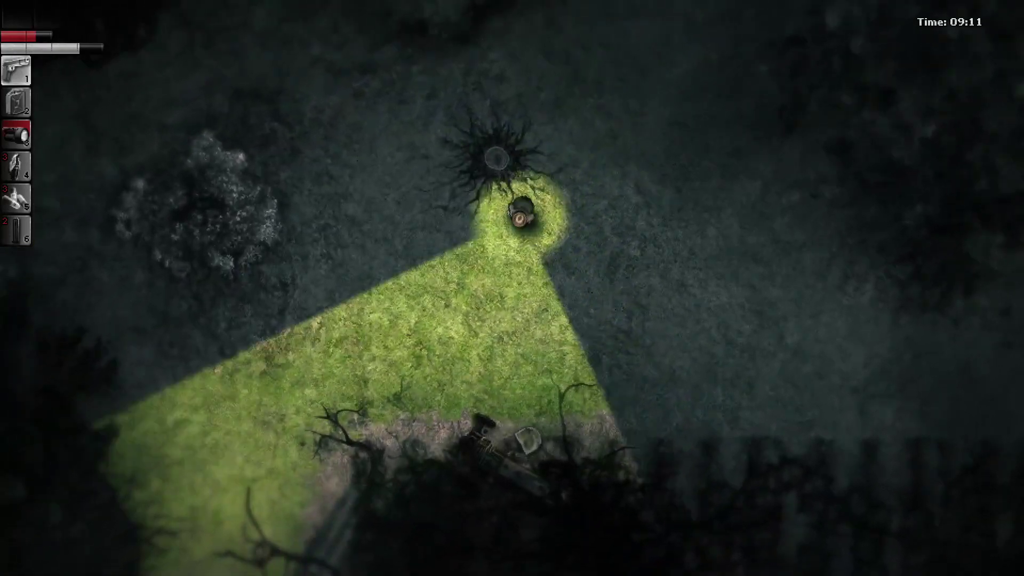
- Search the abandoned tractor, find it empty, and check the world map
key("e")
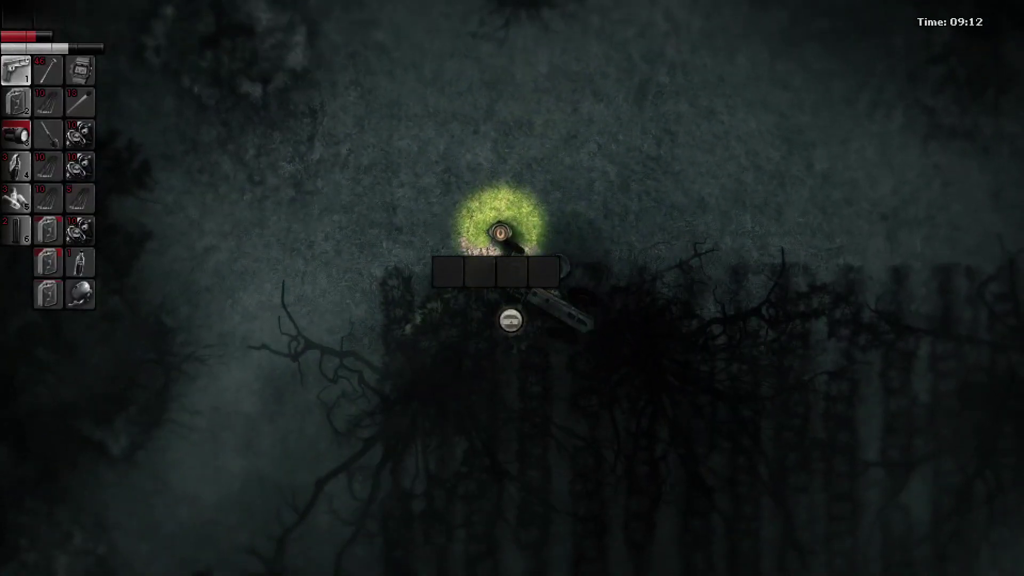
key("Escape")
key("w")
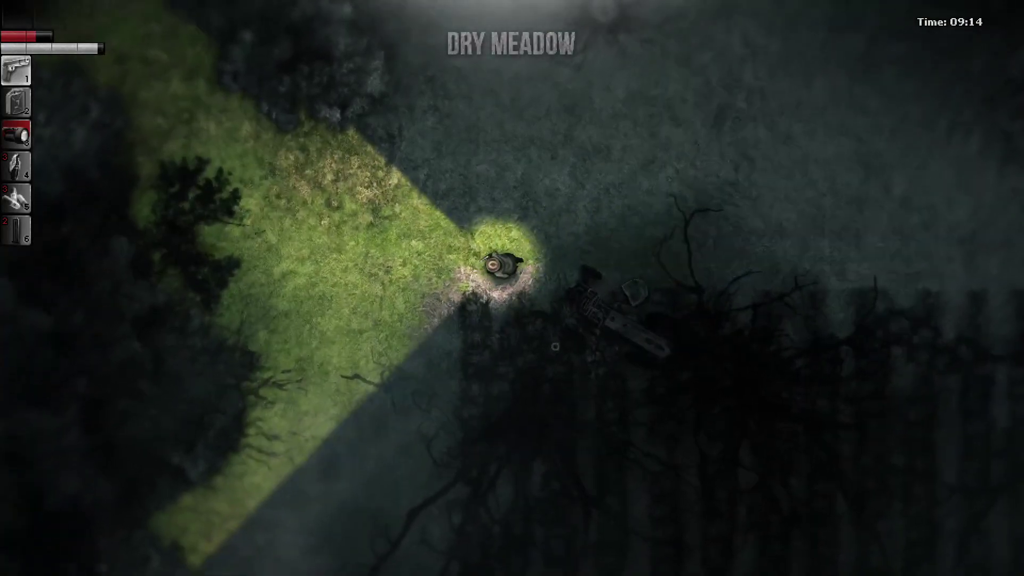
key("m")
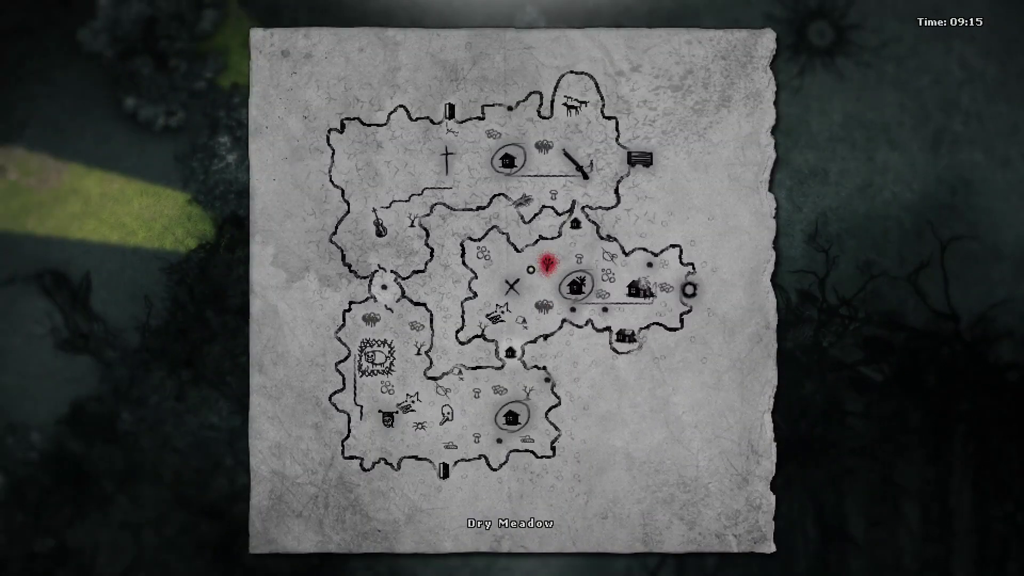
key("m")
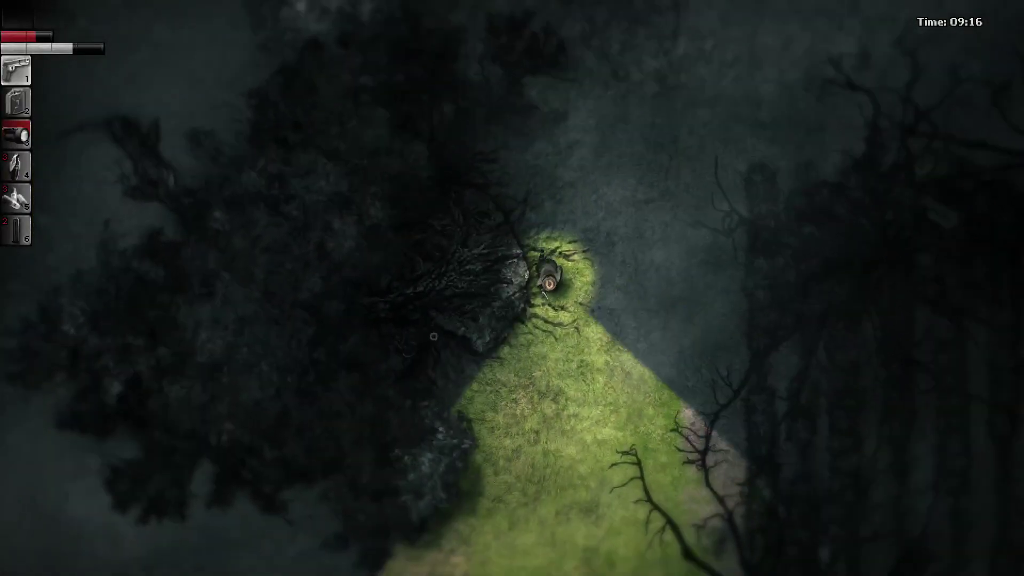
- Walk out from under the trees and head across the grass
key("s")
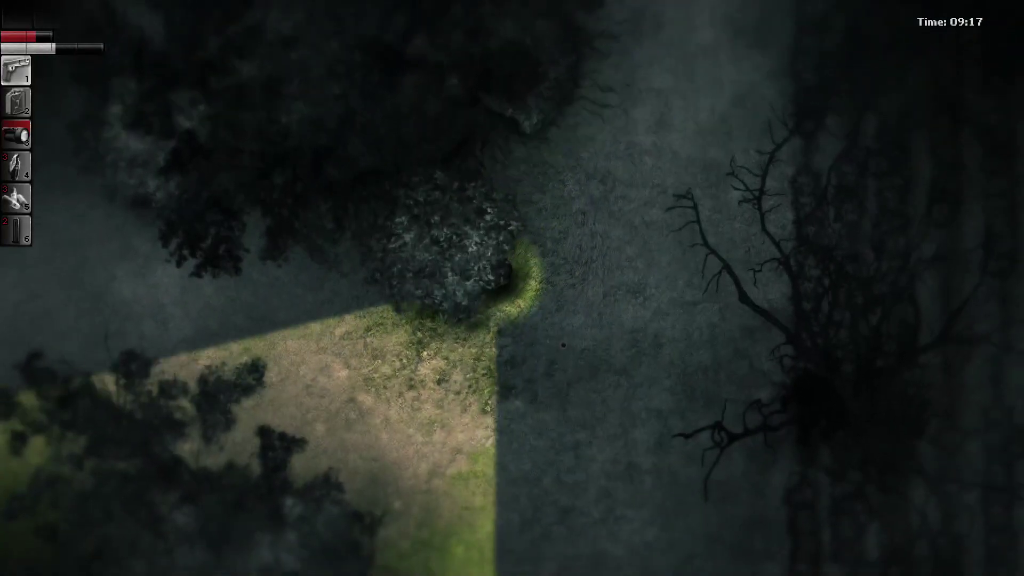
key("s")
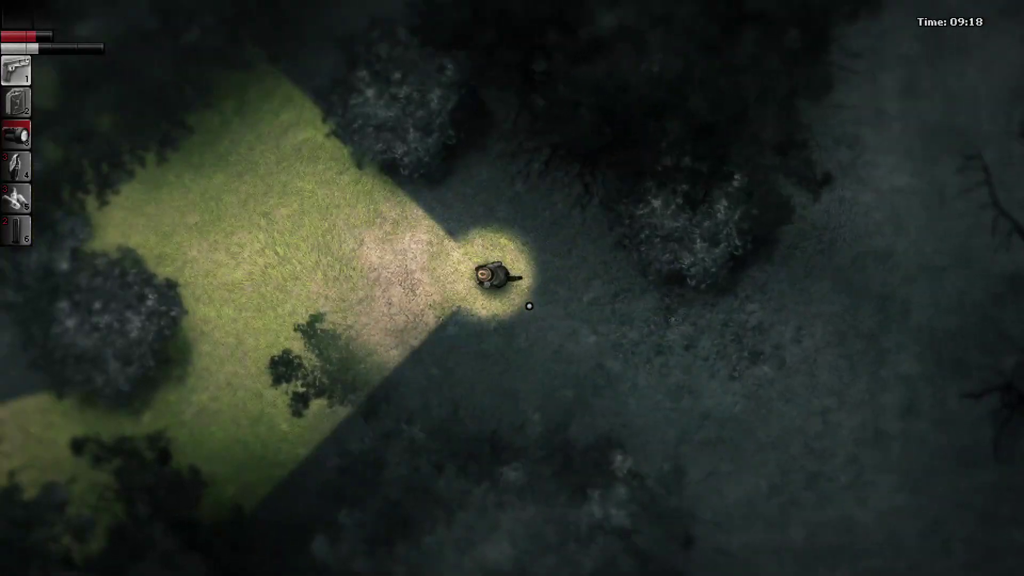
key("d")
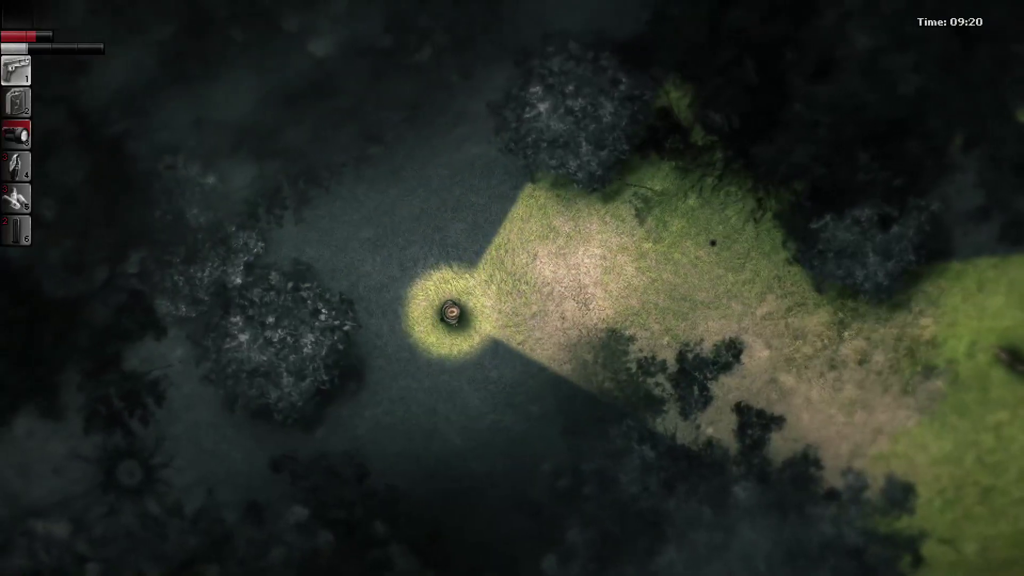
key("w")
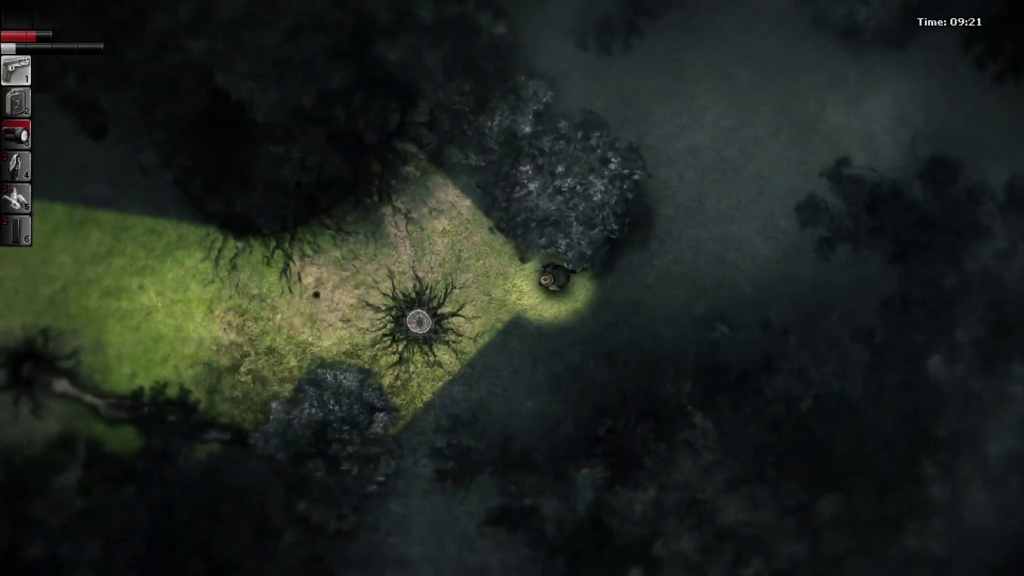
key("m")
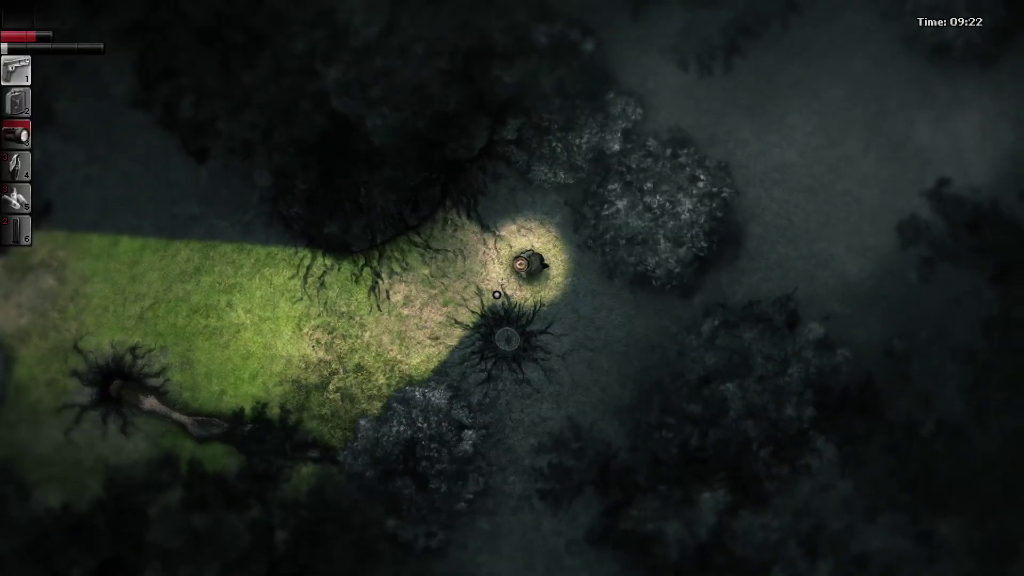
key("w")
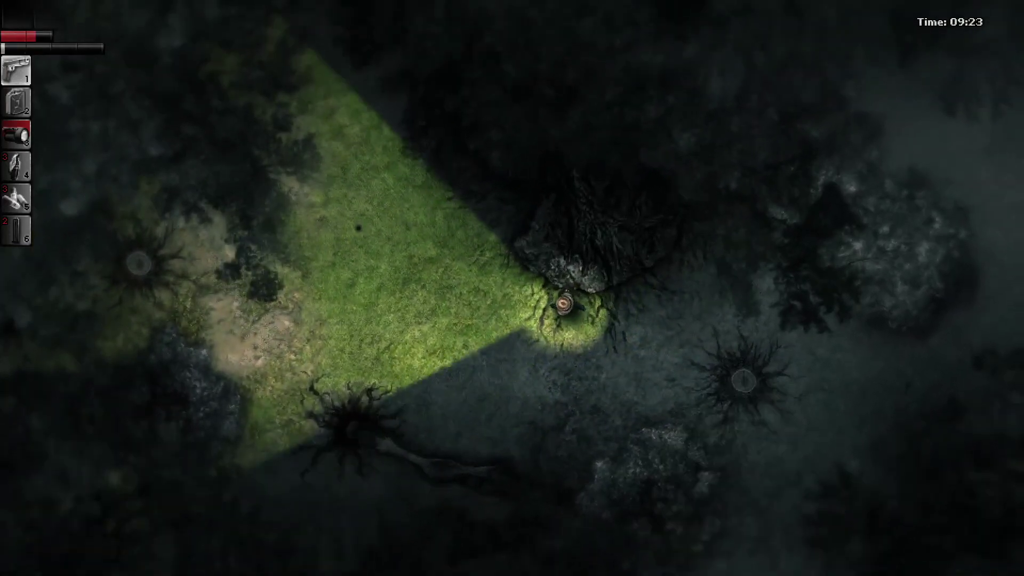
- Head north through the dark forest and sprint across the clearing toward the dog
key("w")
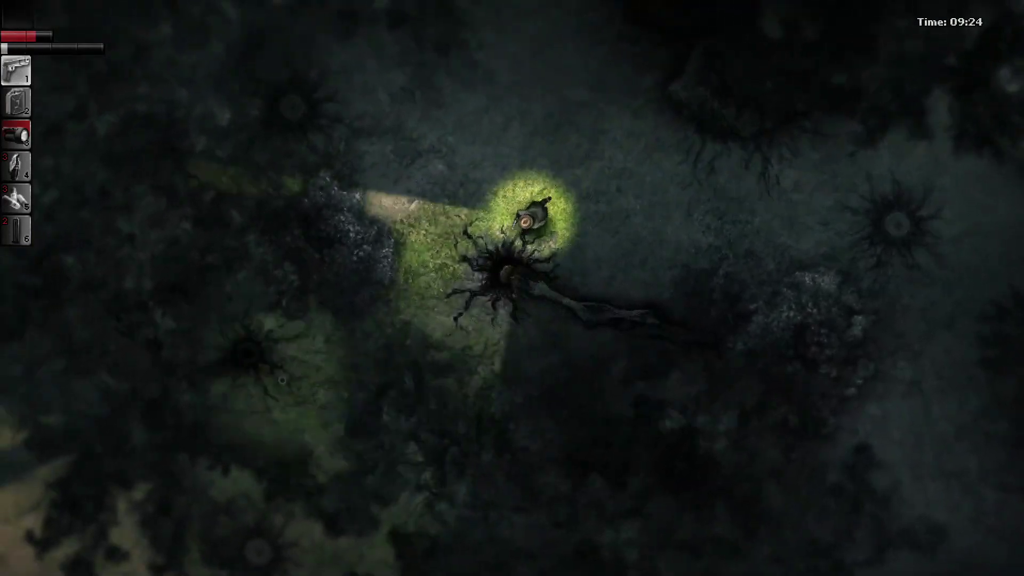
key("w")
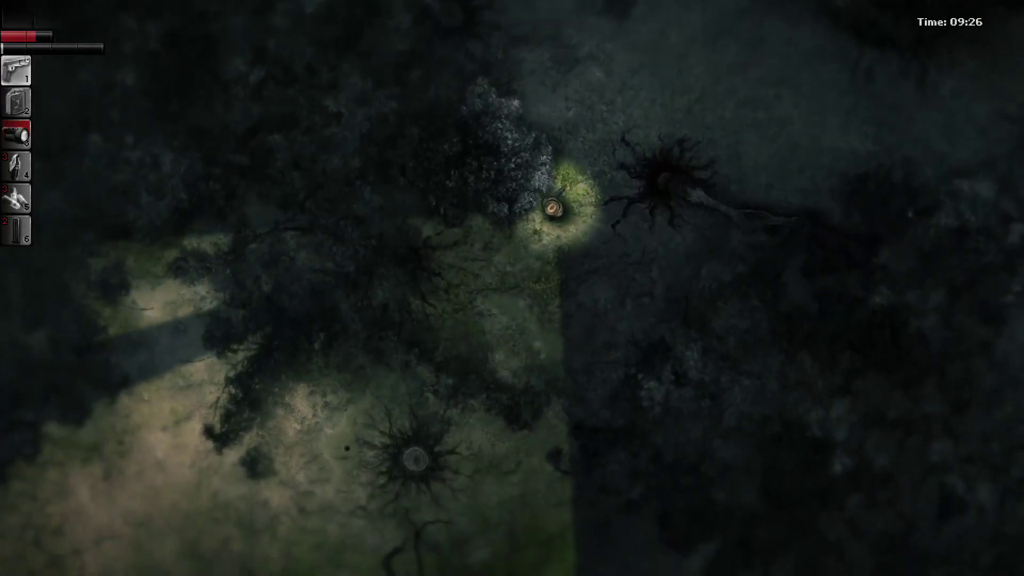
key("w")
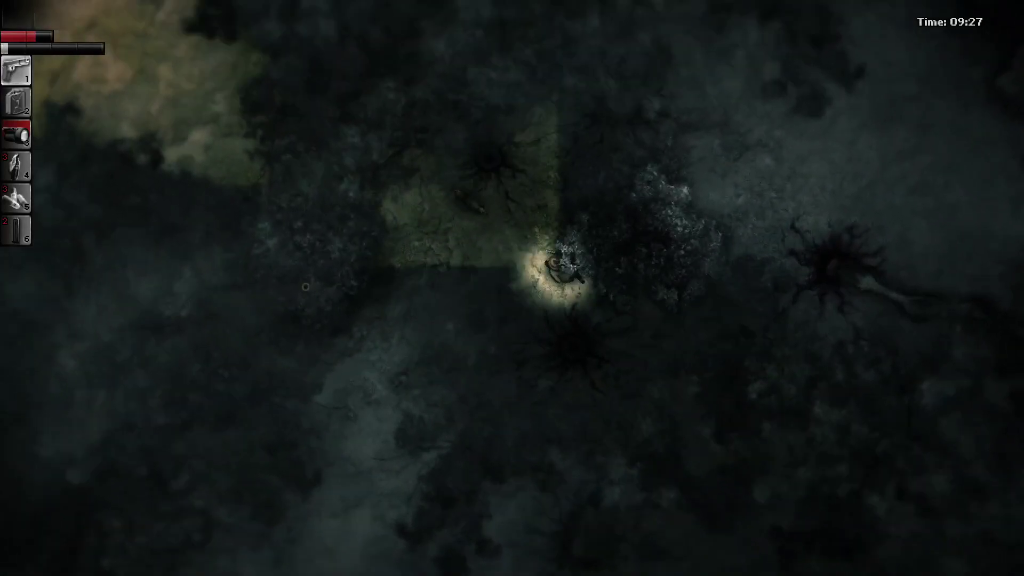
key("w")
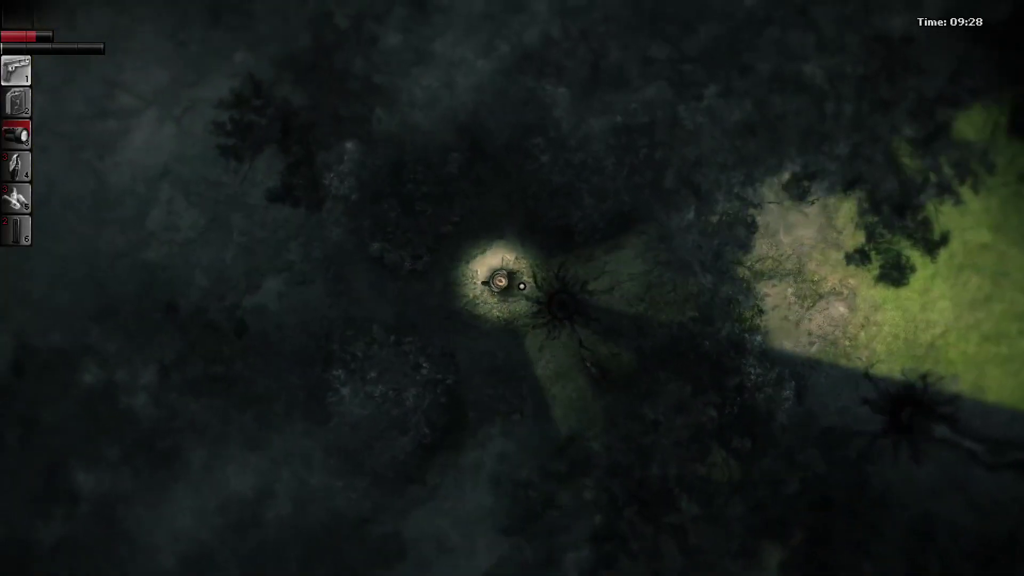
key("w")
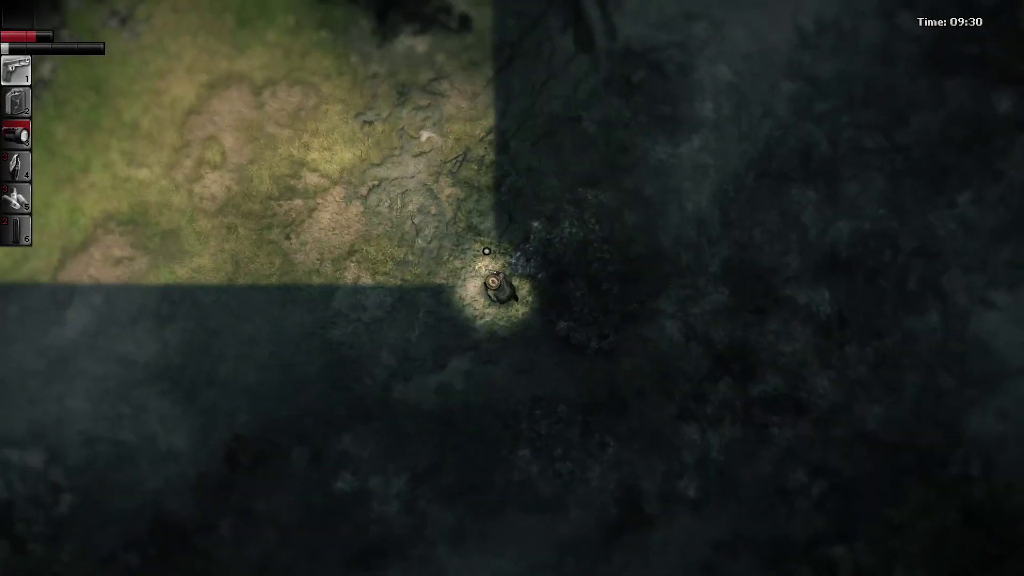
key("w")
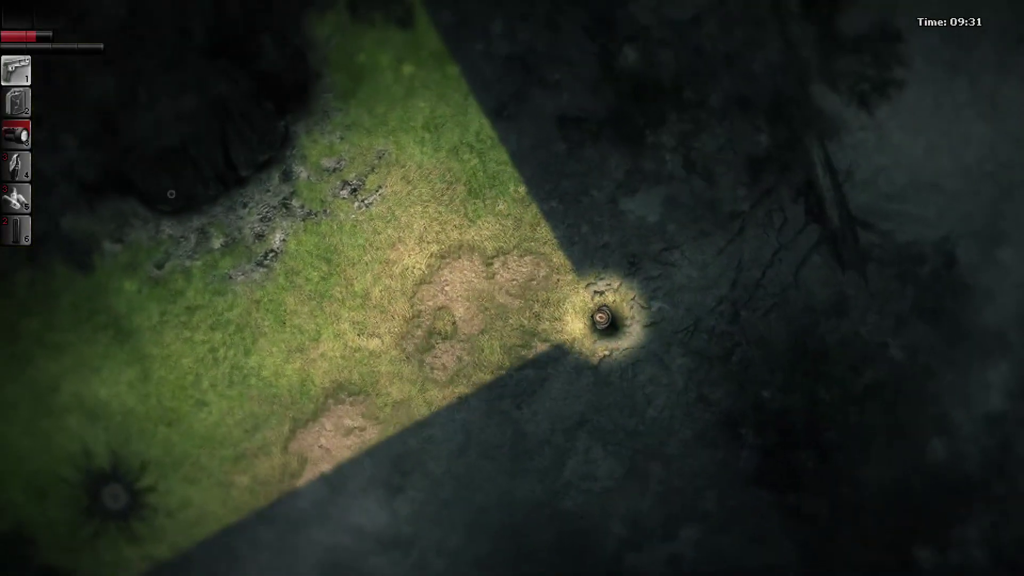
- Kill the dog, fail to take its meat for lack of space, and check the map
key("w")
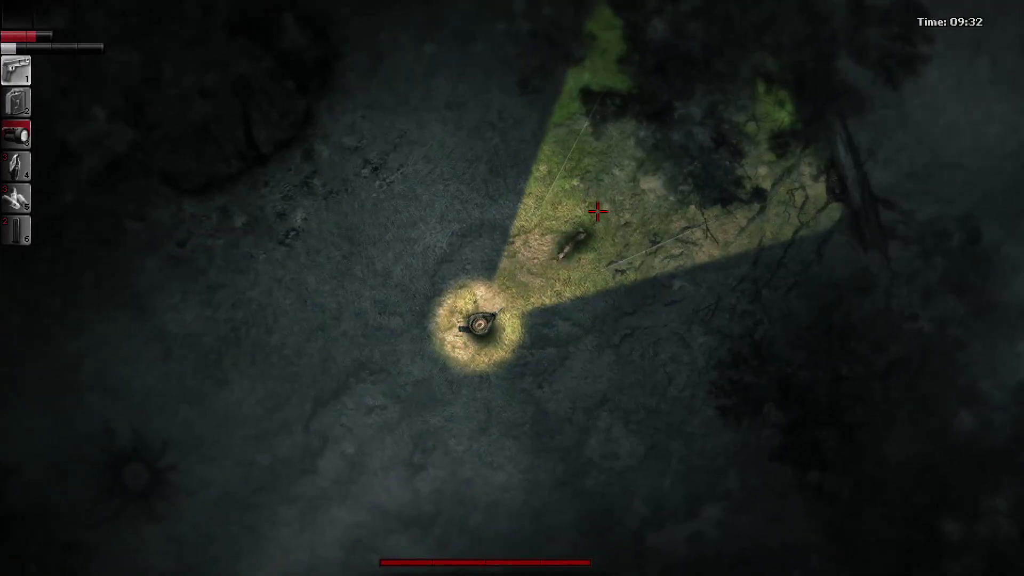
key("w")
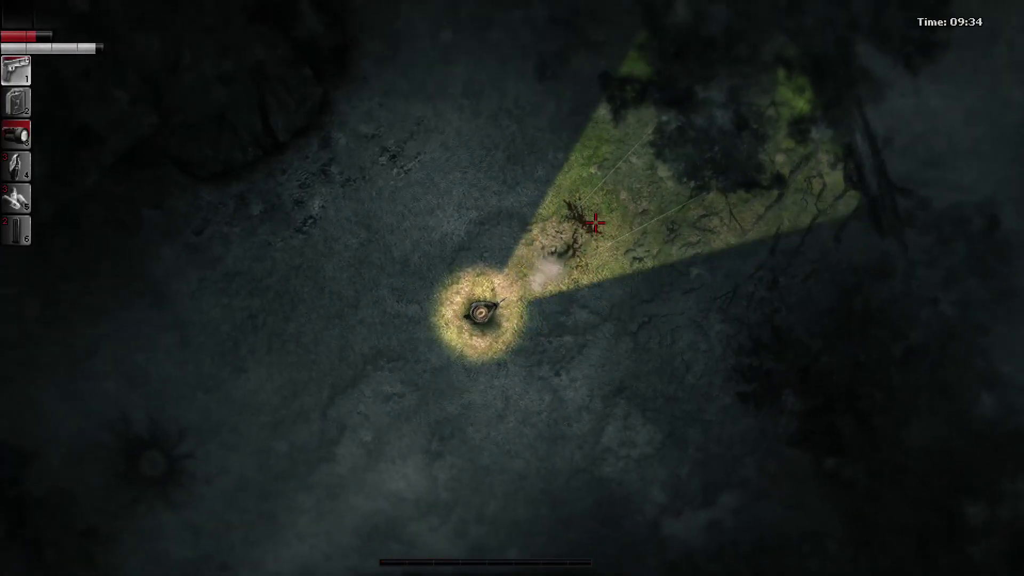
key("e")
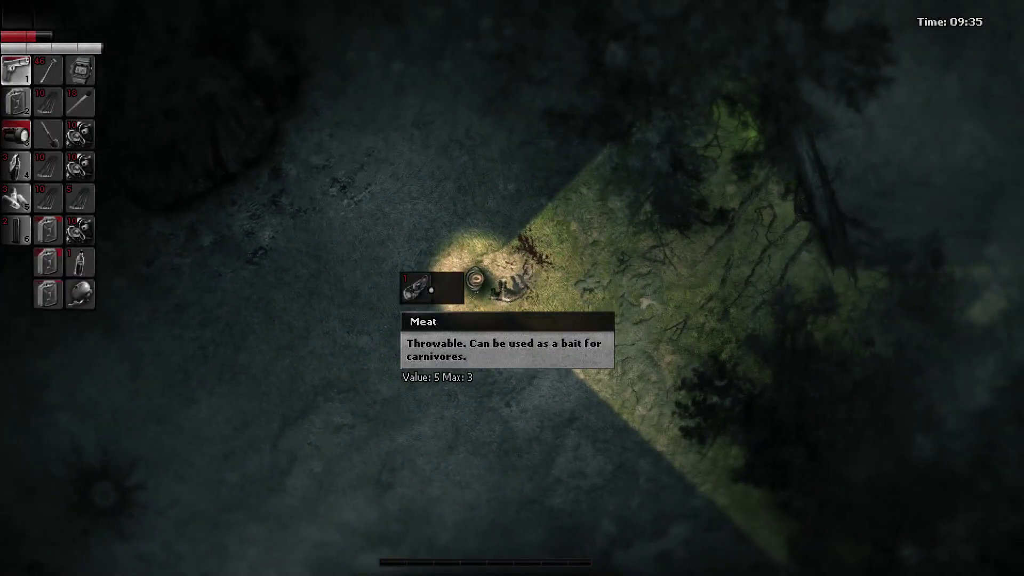
key("m")
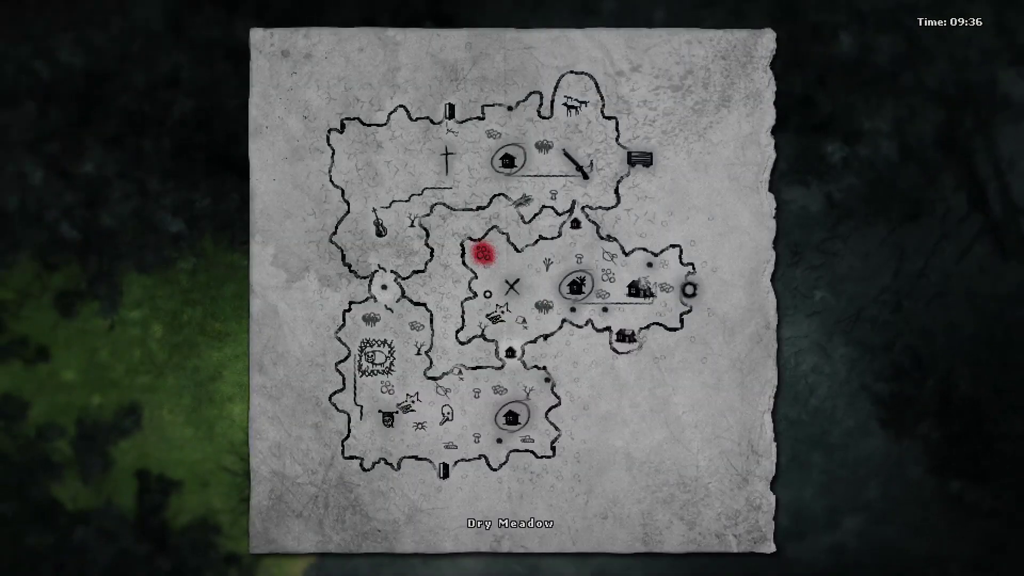
key("m")
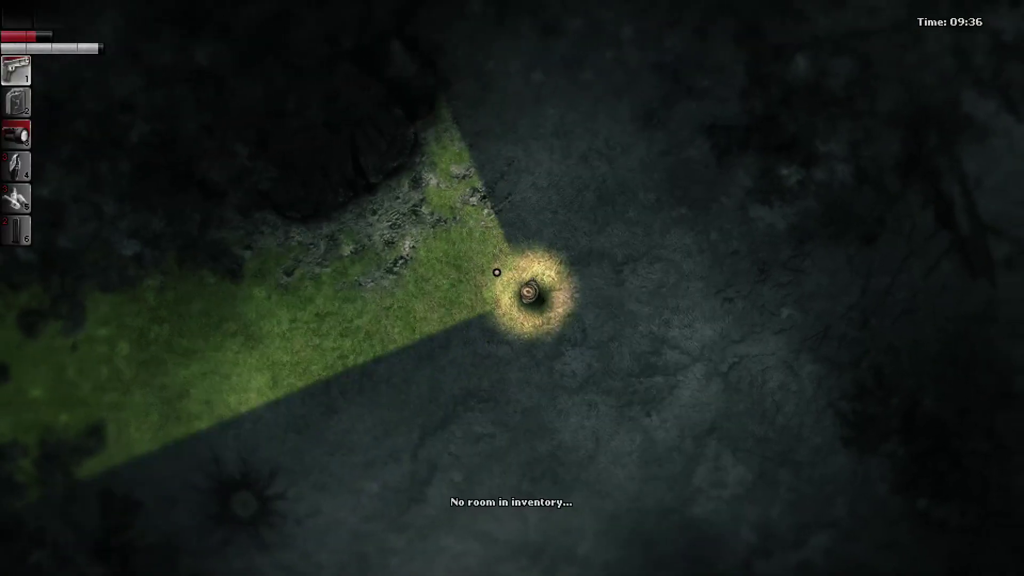
- Walk north through the forest past the debris to the house doorway, briefly checking the map
key("w")
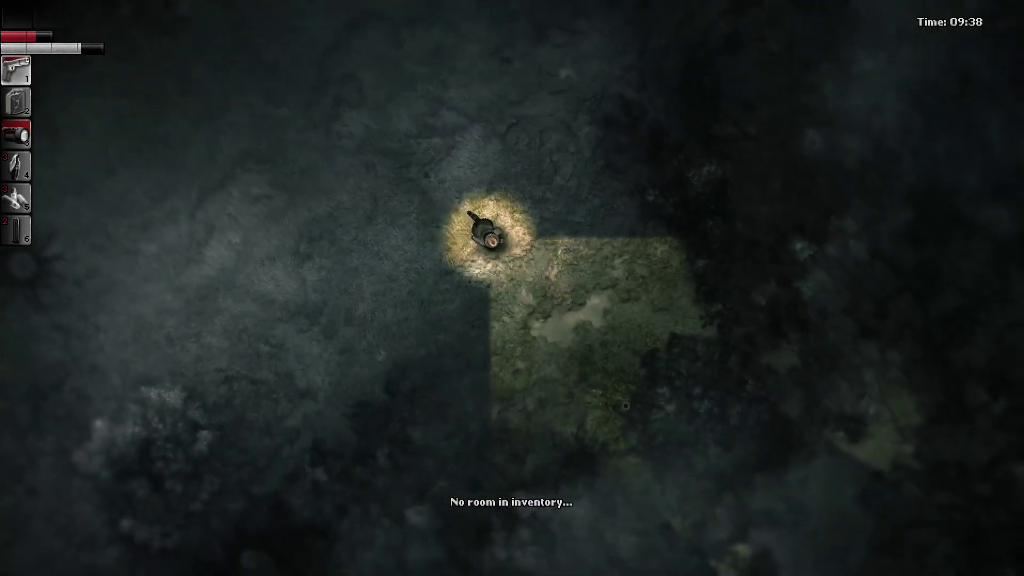
key("w")
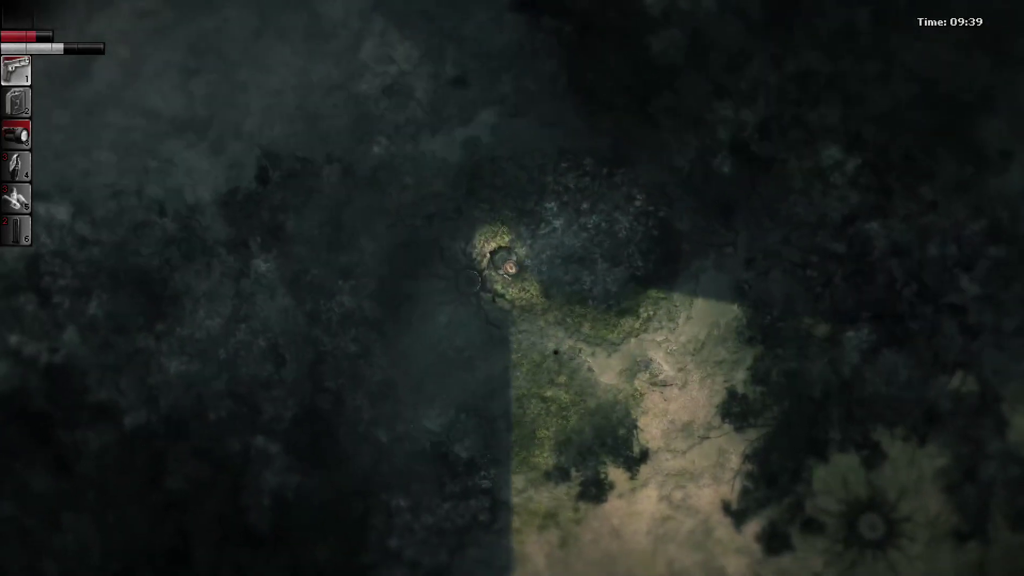
key("w")
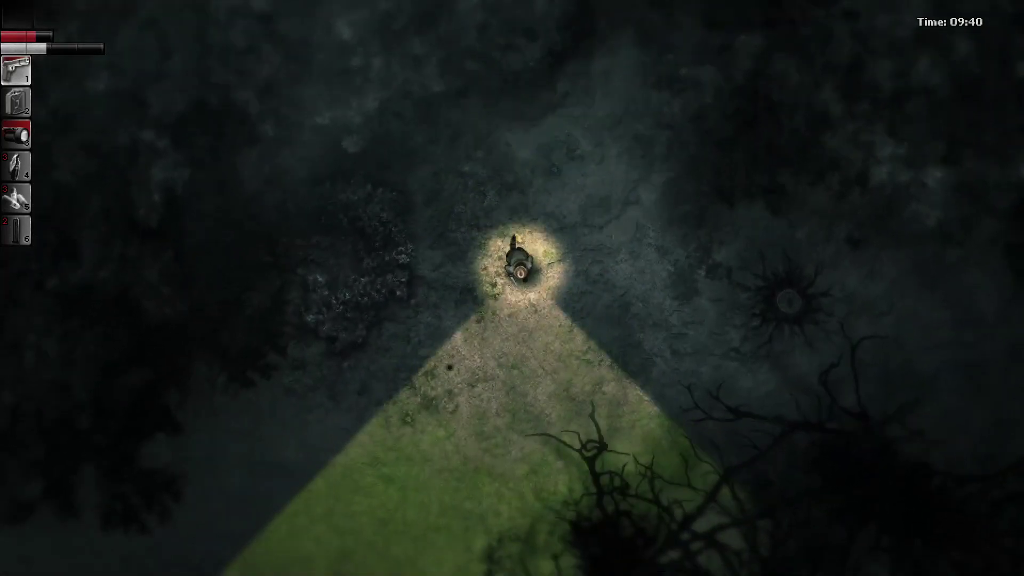
key("w")
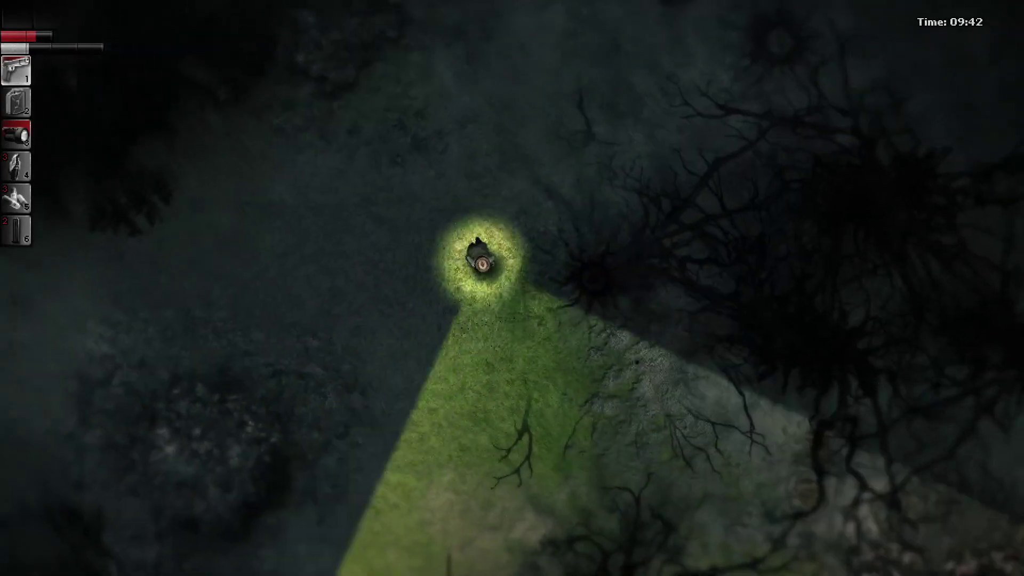
key("m")
key("m")
key("w")
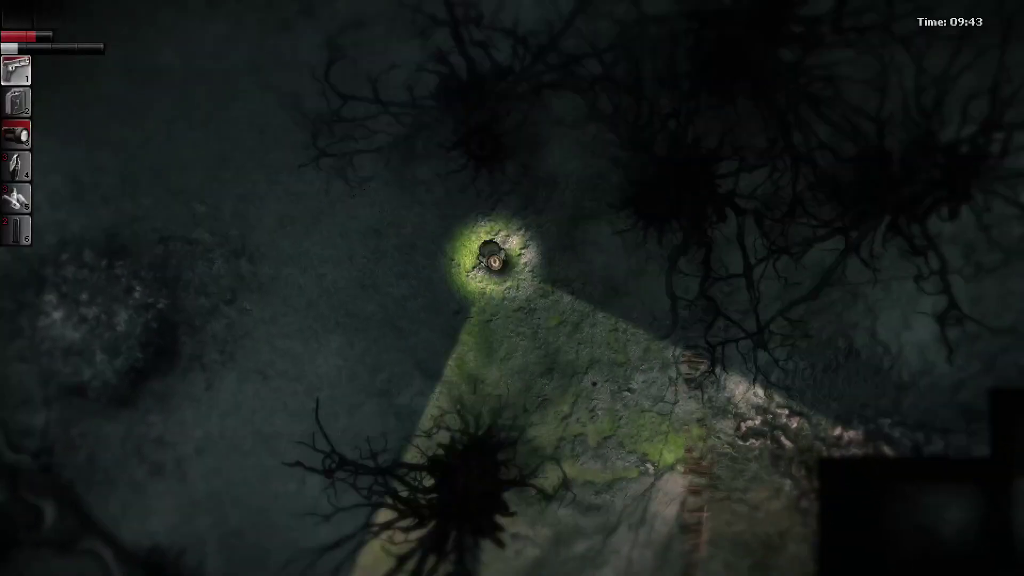
key("w")
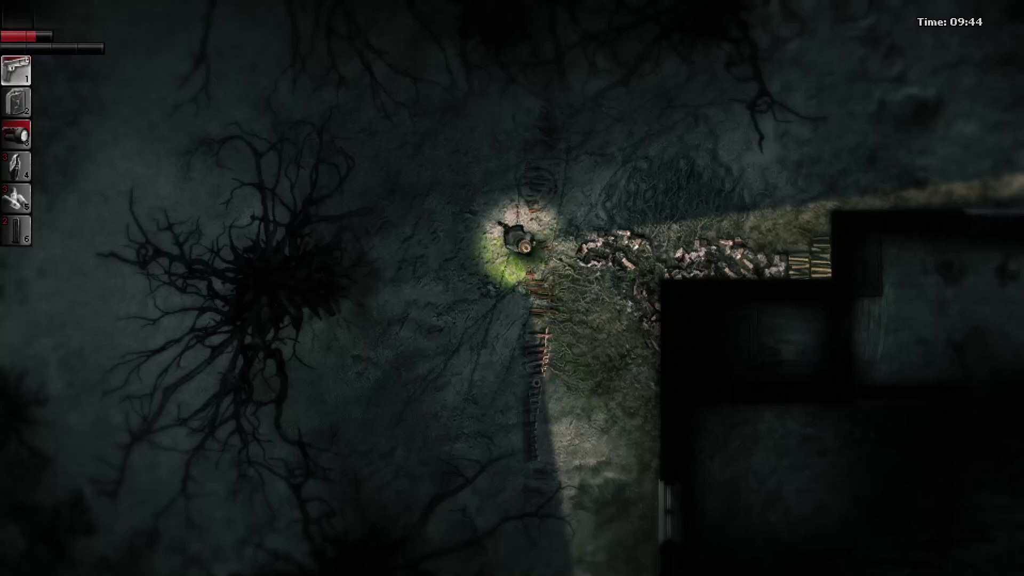
key("w")
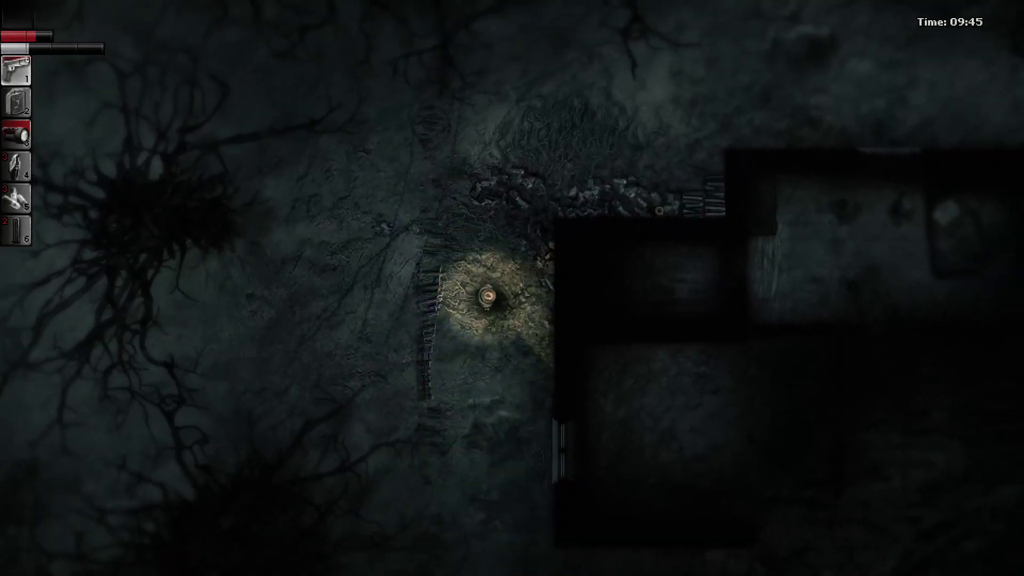
key("w")
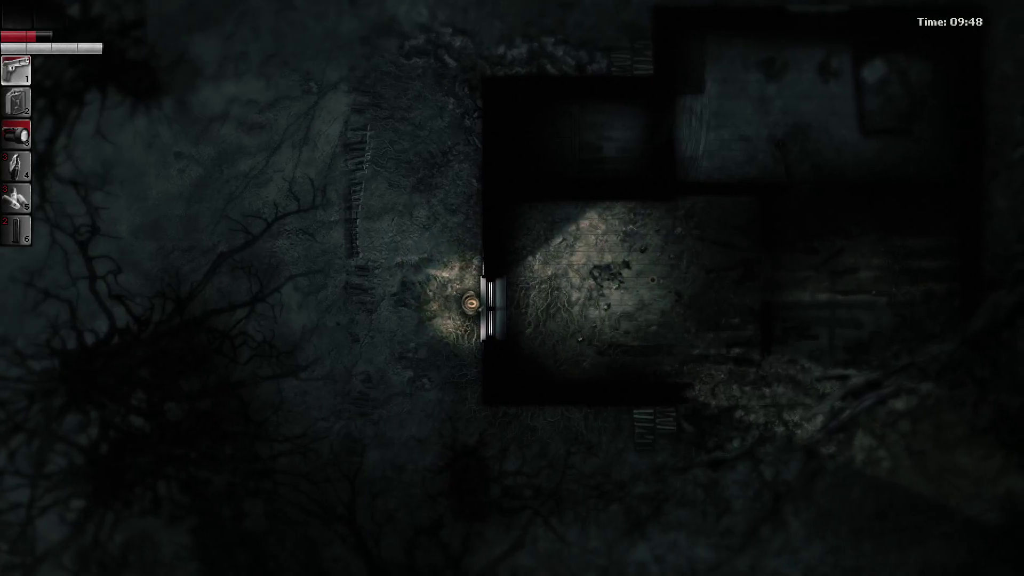
- Enter the house and cross through to the adjoining room
key("d")
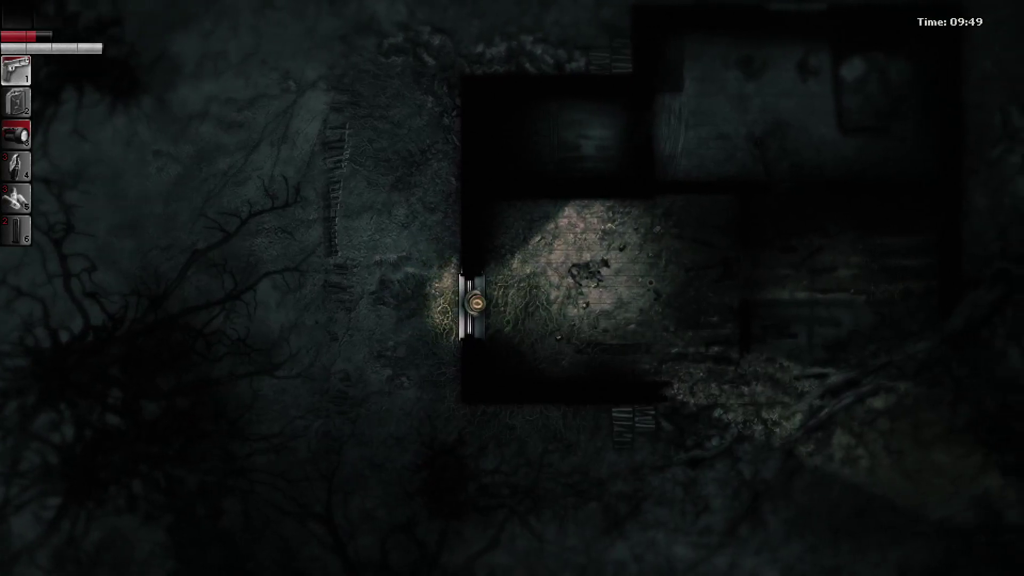
key("d")
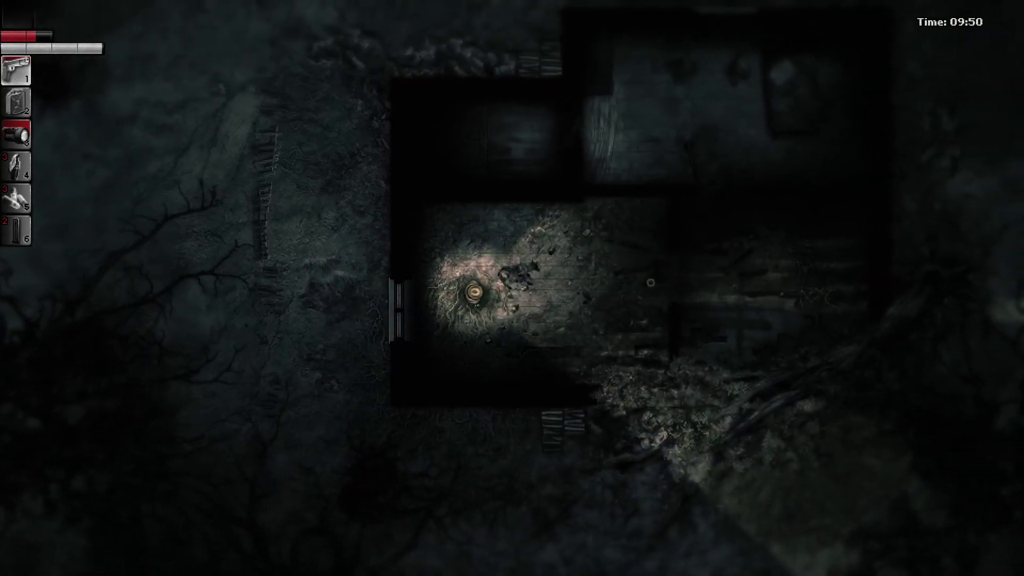
key("d")
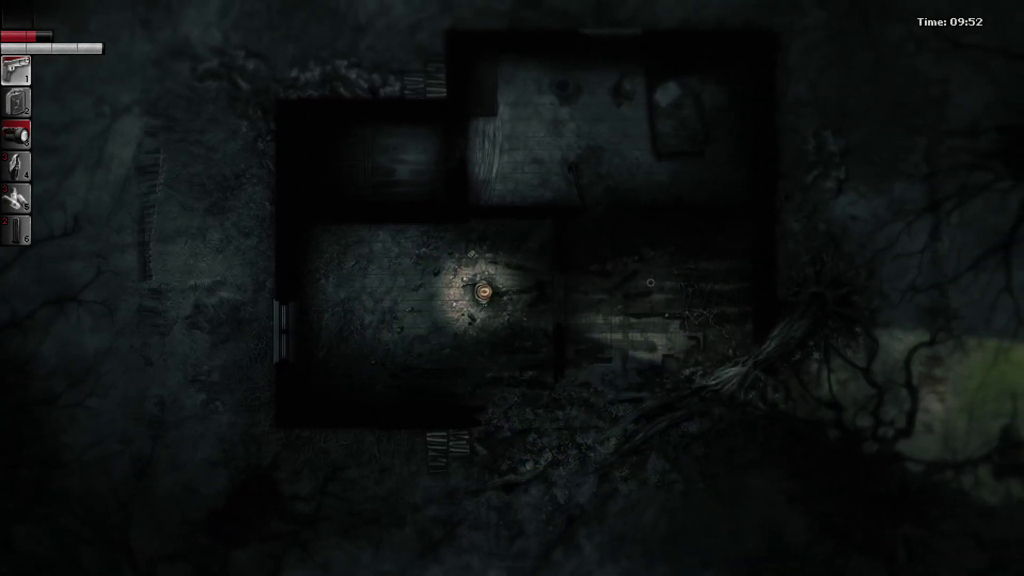
key("d")
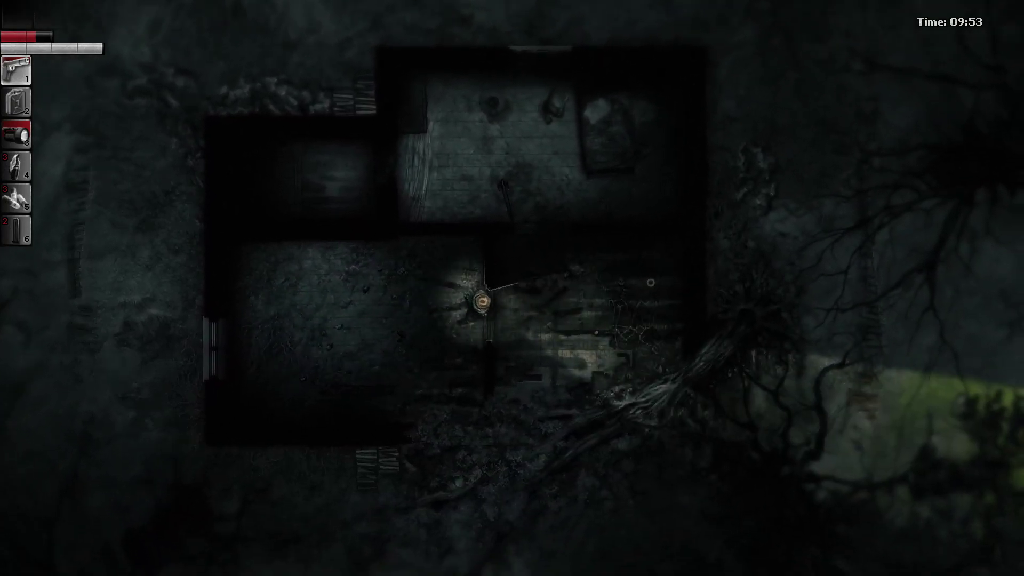
- Search the clothes by the bed in the bedroom, then leave for the adjoining room
key("w")
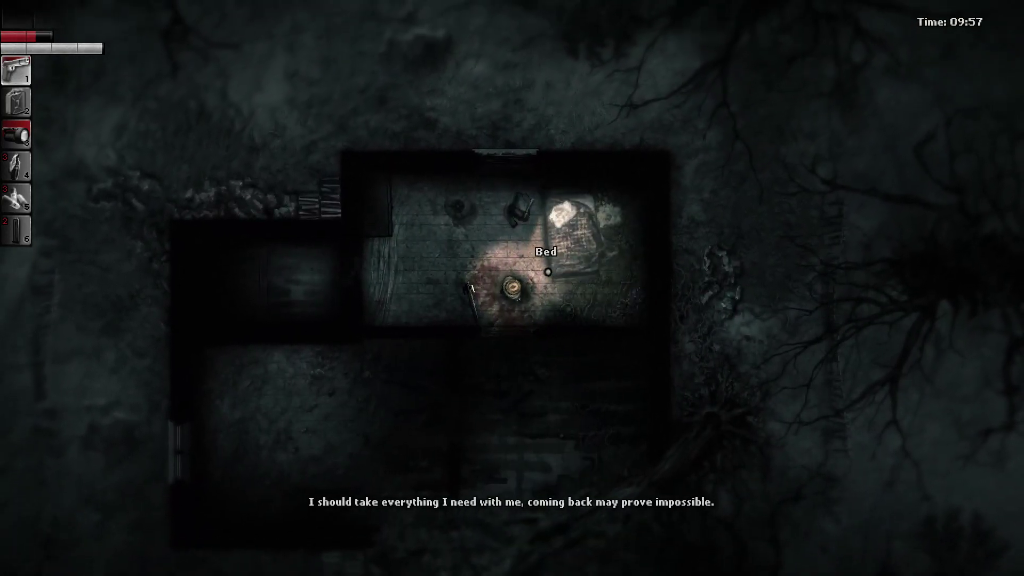
key("w")
key("Tab")
key("Tab")
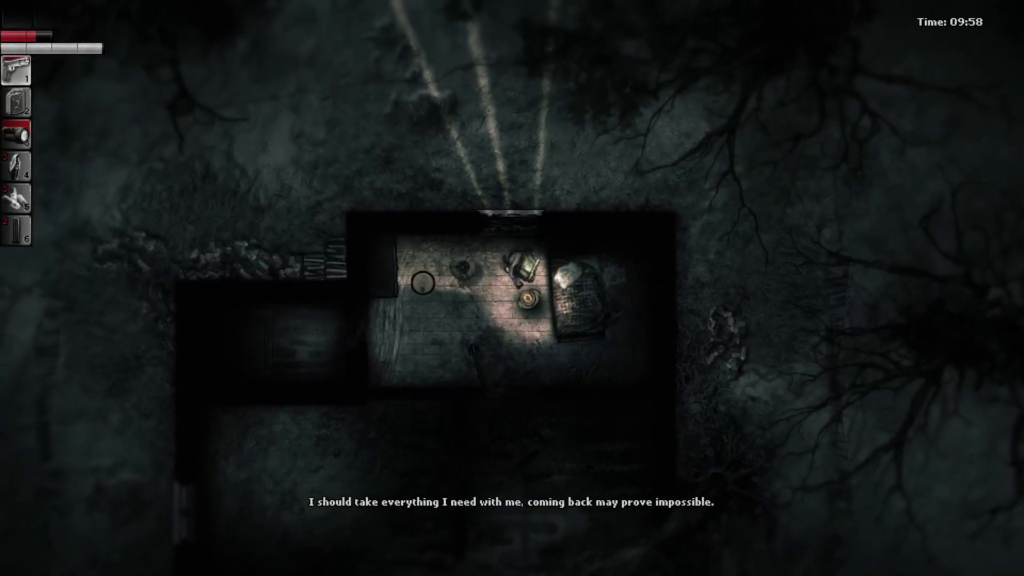
key("a")
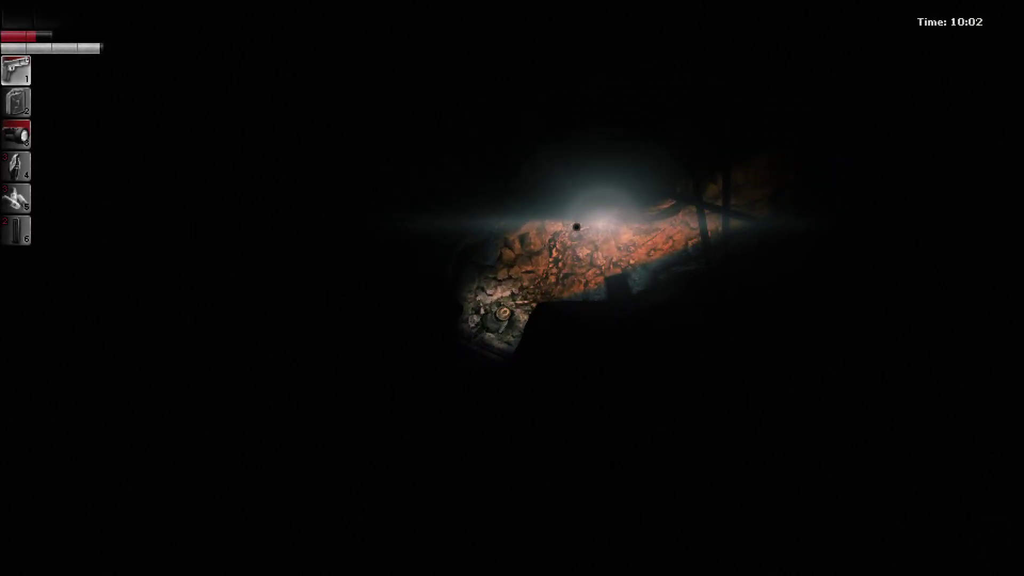
- Walk down-left through the dark underground cave
key("s")
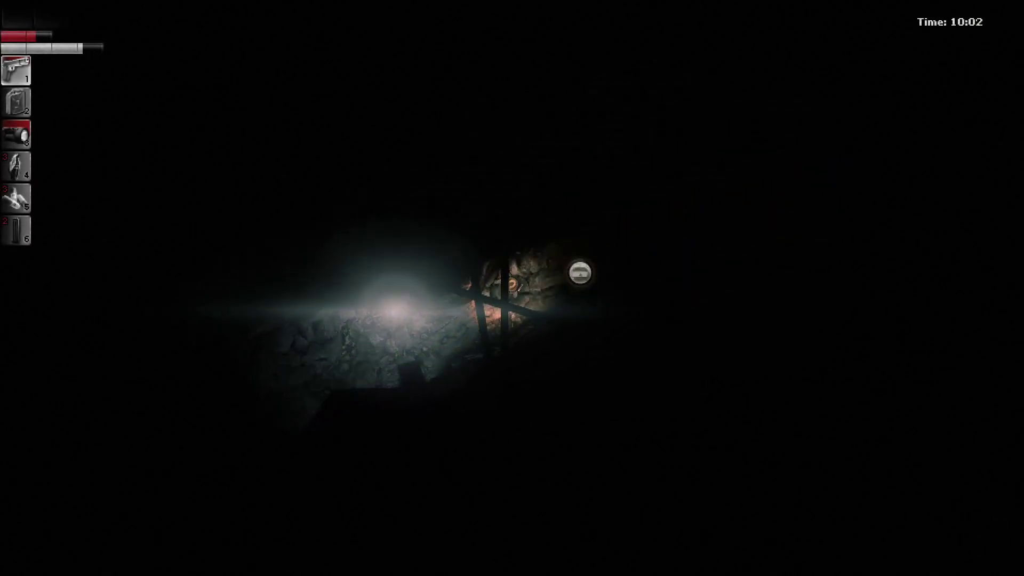
key("Tab")
key("Tab")
key("s")
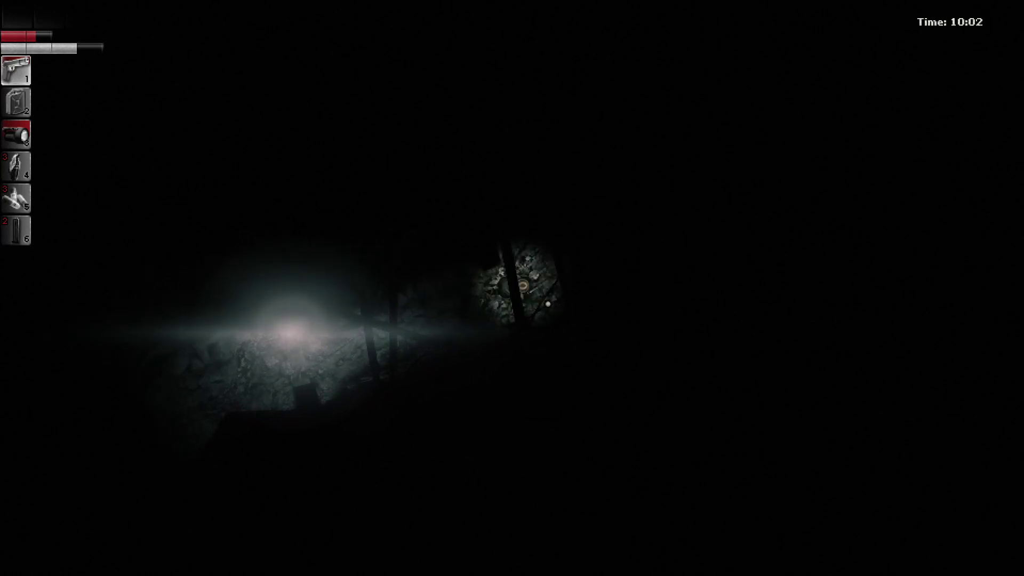
key("s")
key("s")
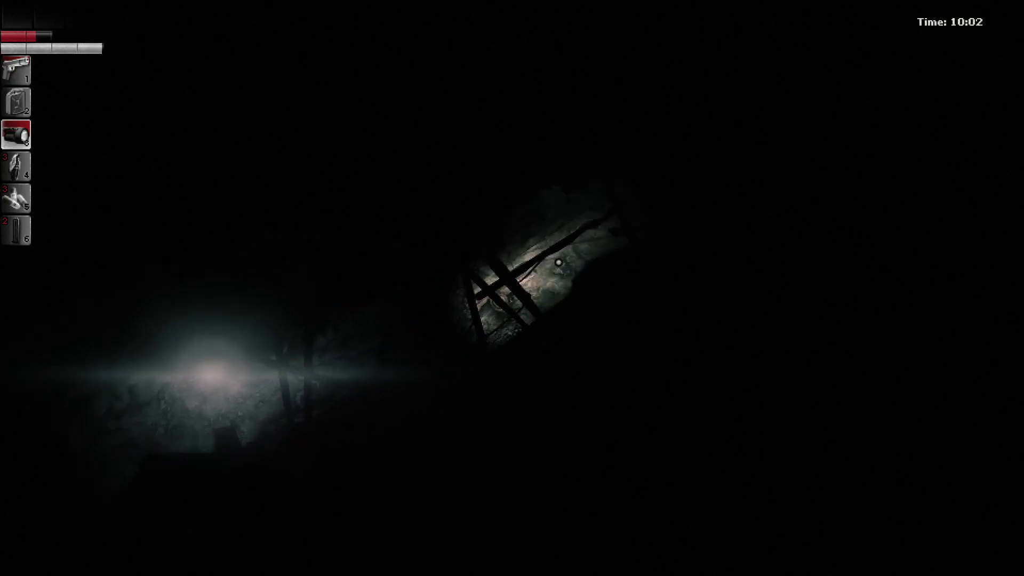
key("s")
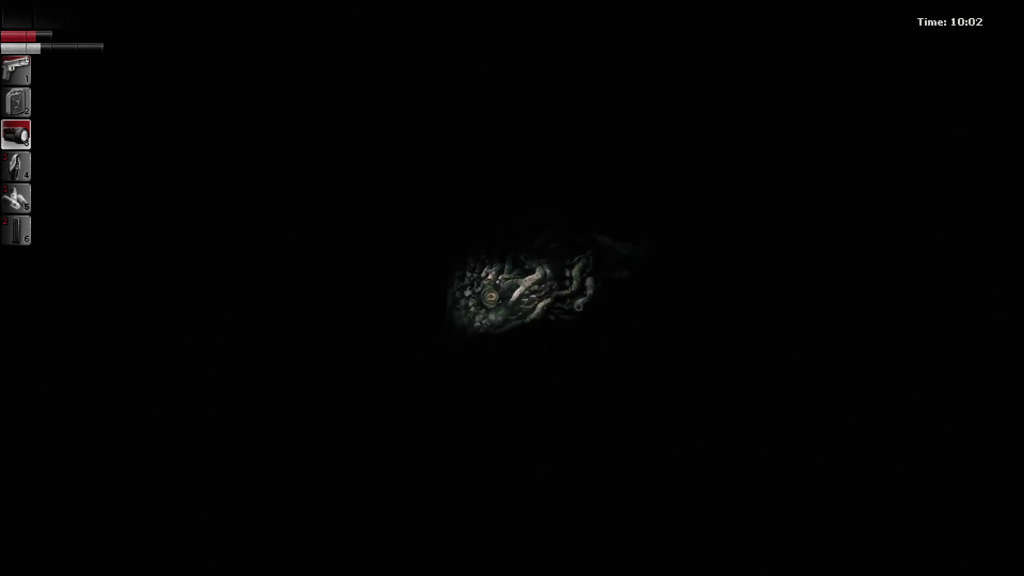
- Pass the already-searched corpse and follow the wall past the wooden supports
key("w")
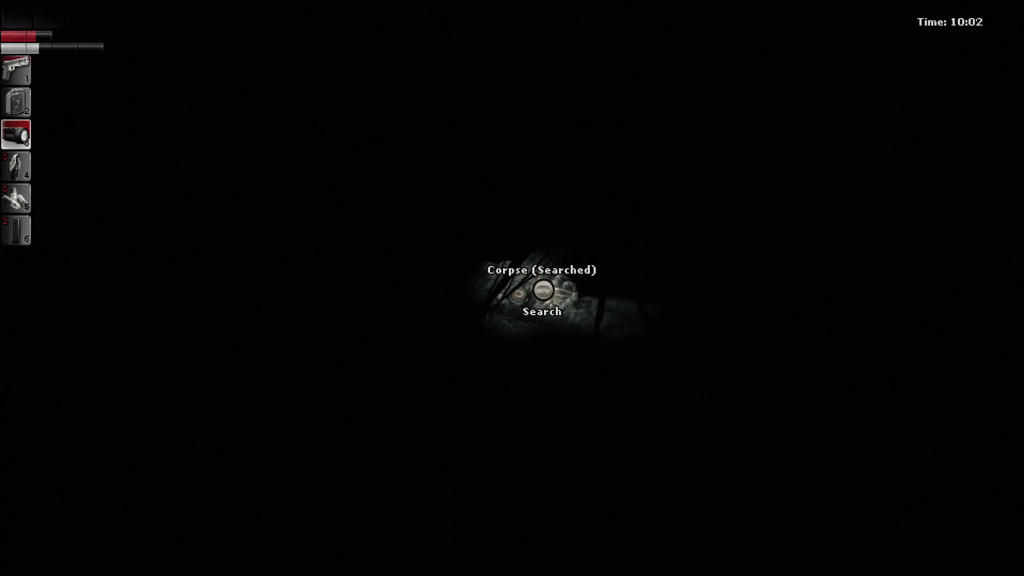
key("w")
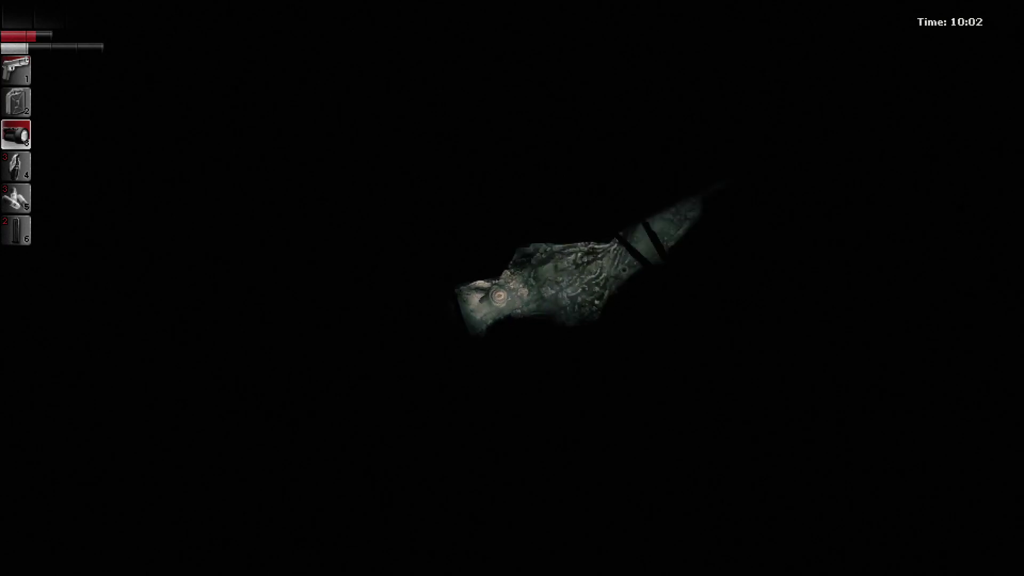
key("w")
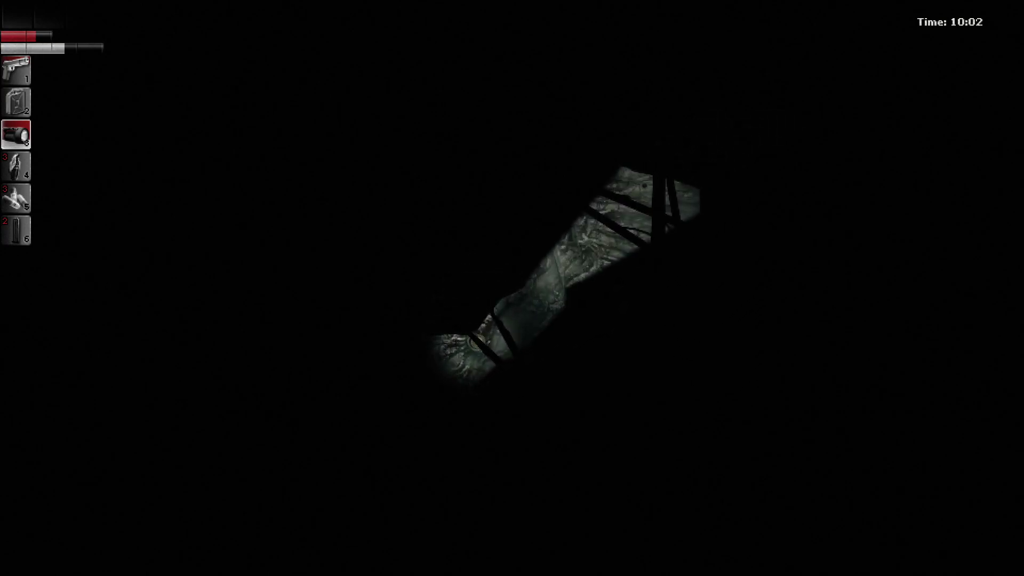
key("w")
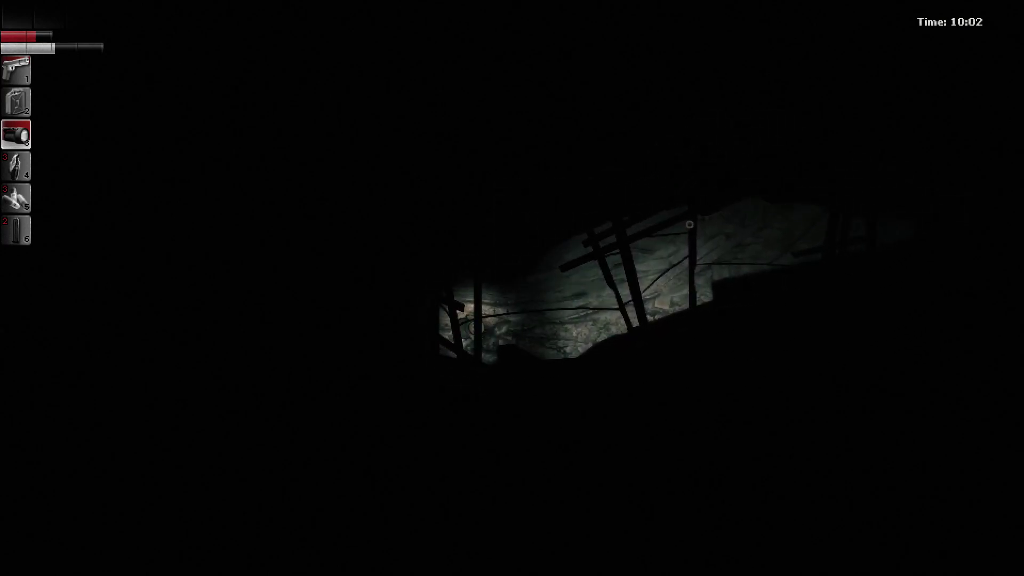
key("w")
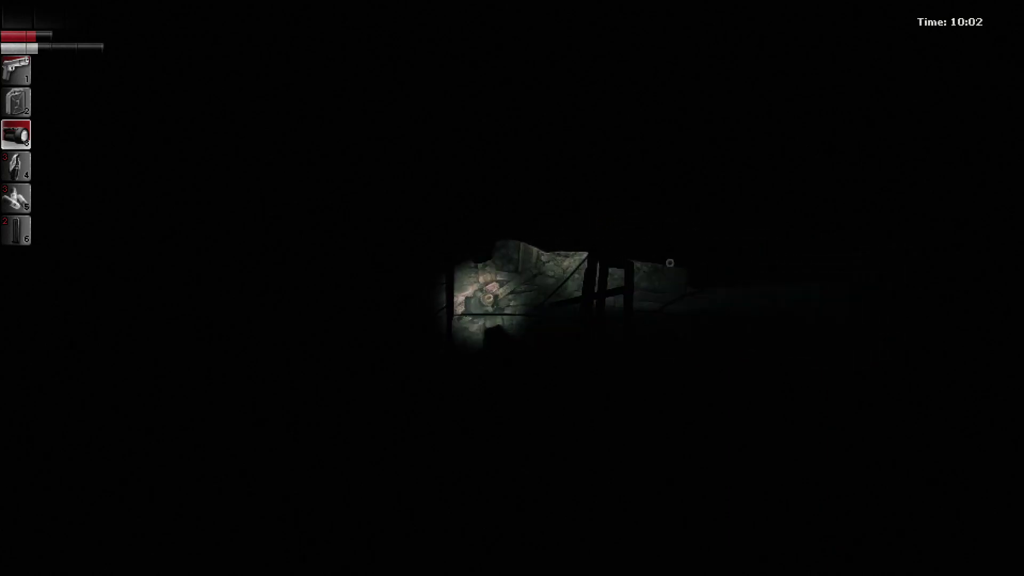
key("w")
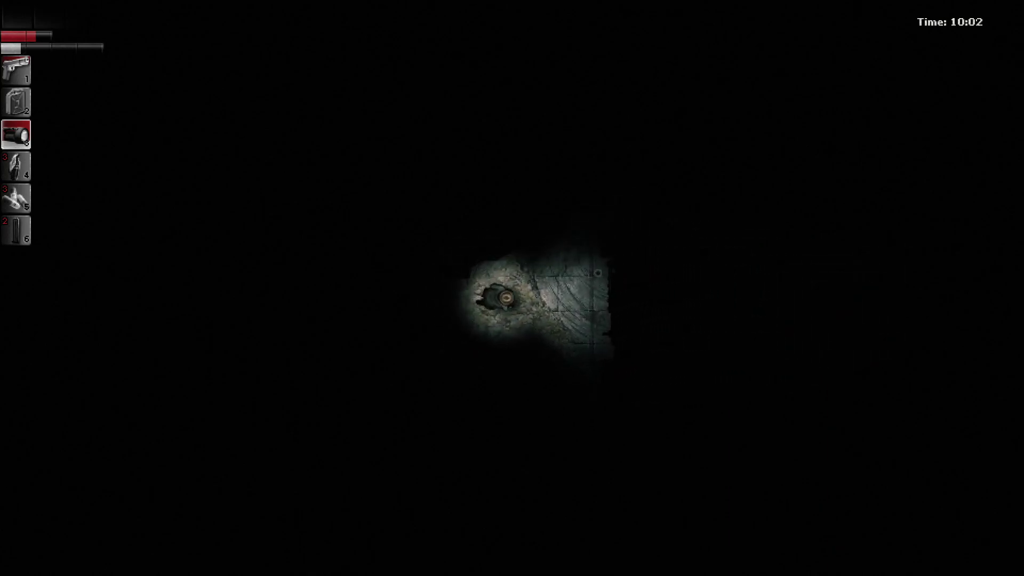
- Examine the armored door, then loot the container and try taking the Flare
left_click(570, 291)
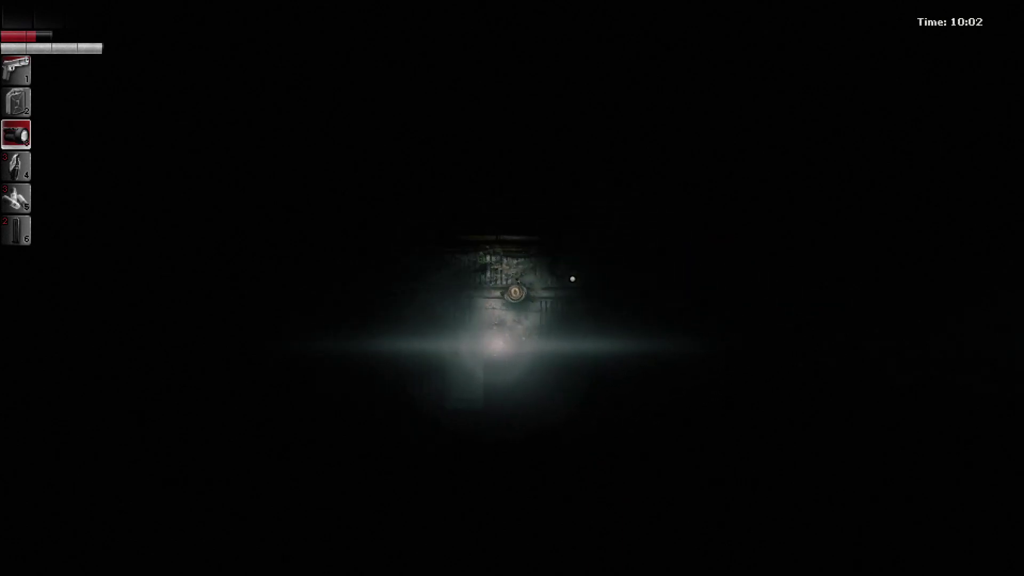
key("e")
double_click(480, 271)
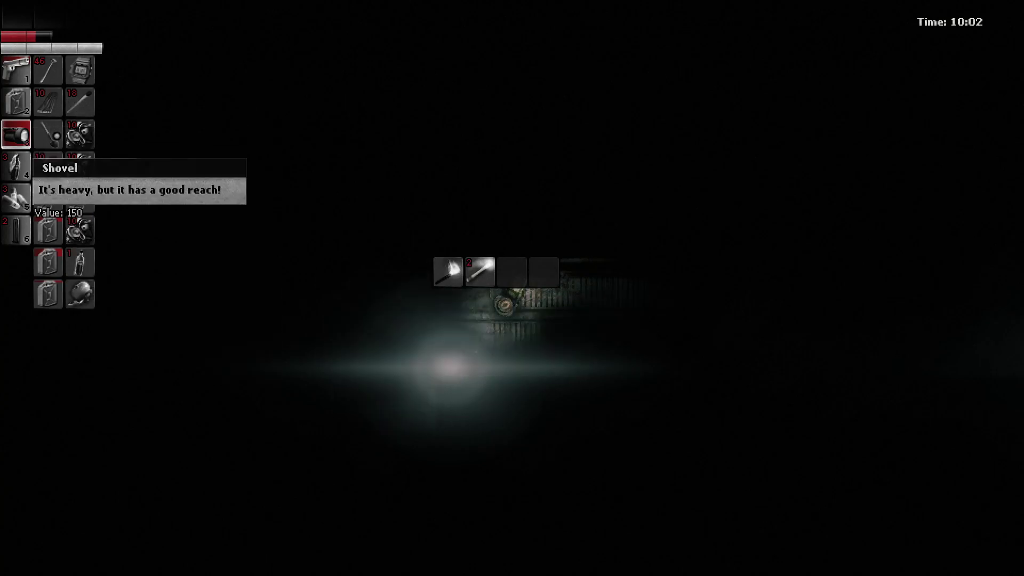
key("e")
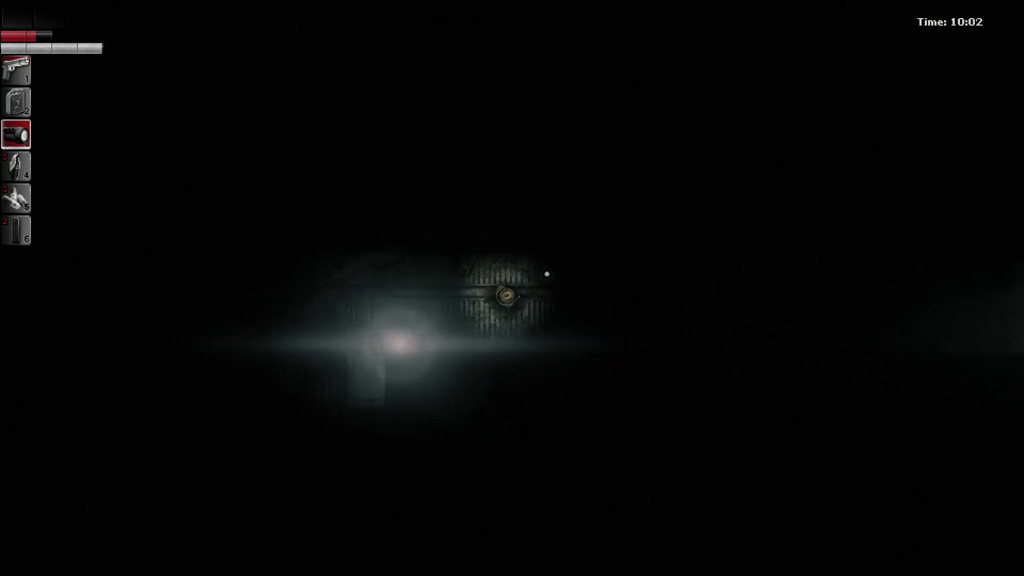
- Walk right through the dark room, down by the bed, then back beneath the lamp
key("d")
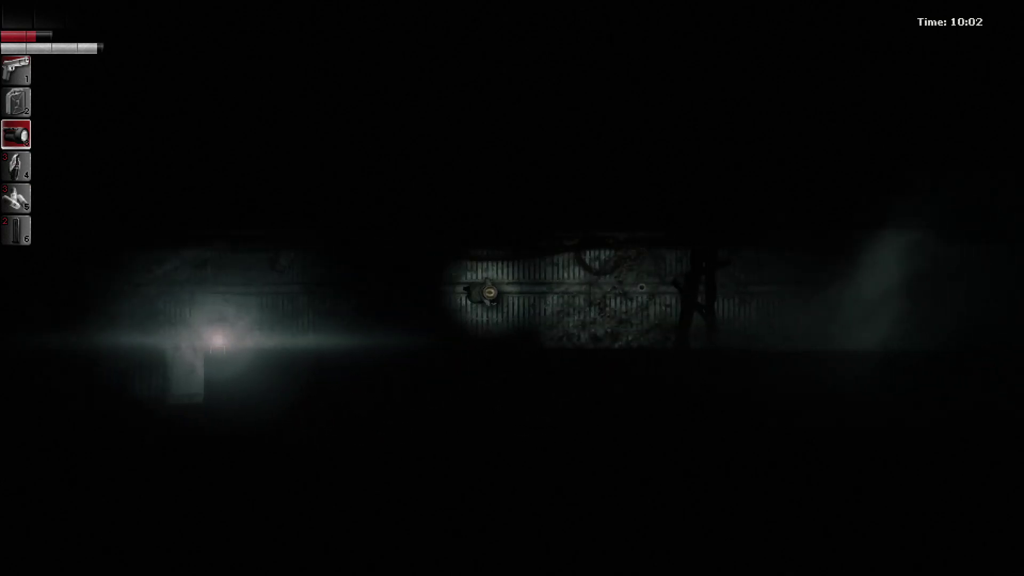
key("d")
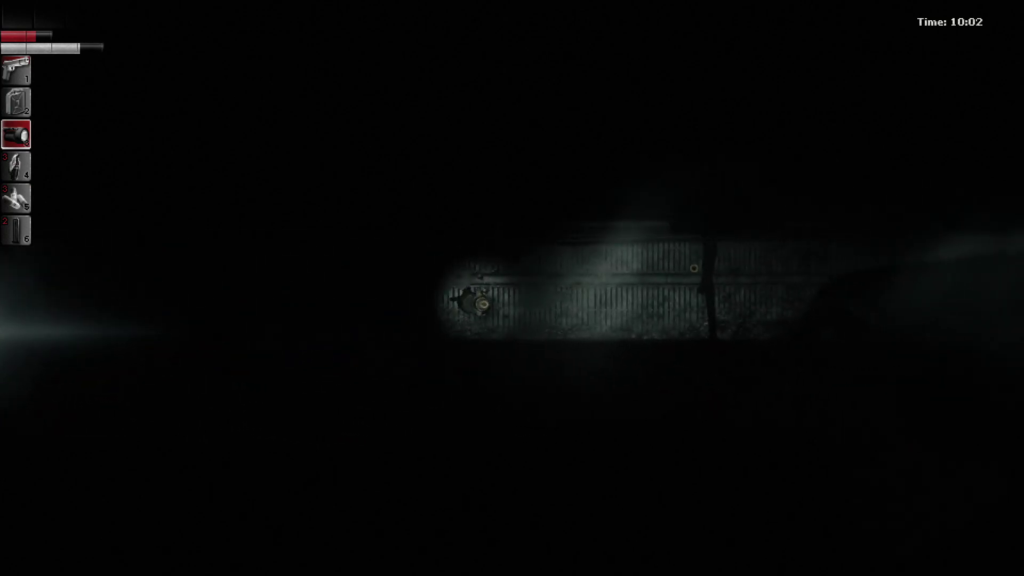
key("d")
key("d")
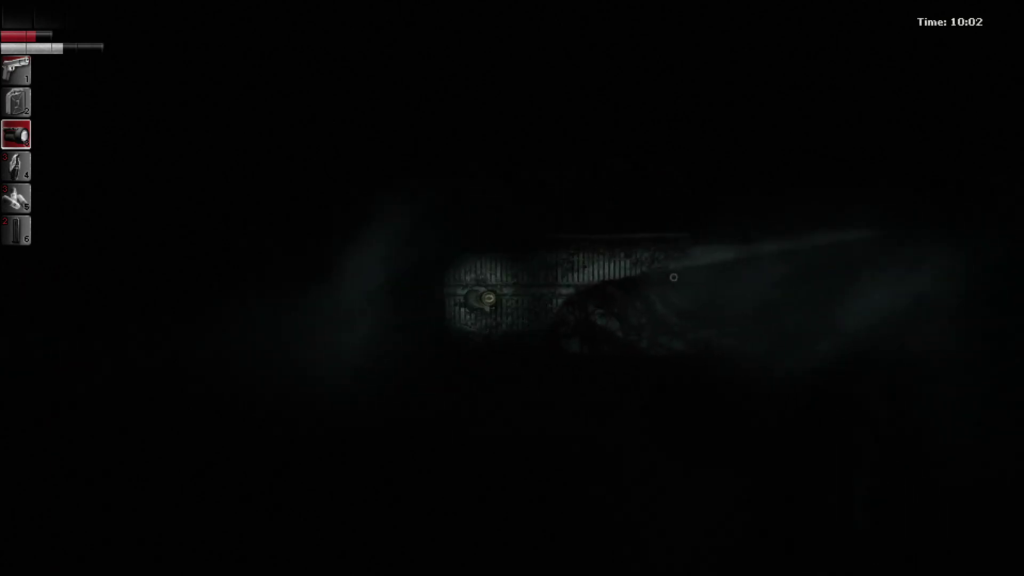
key("s")
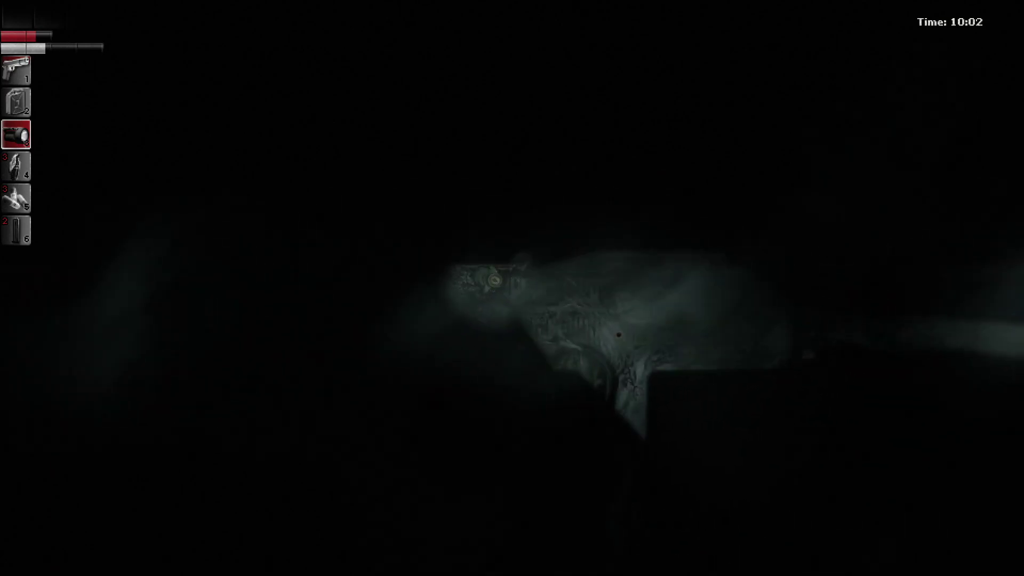
key("d")
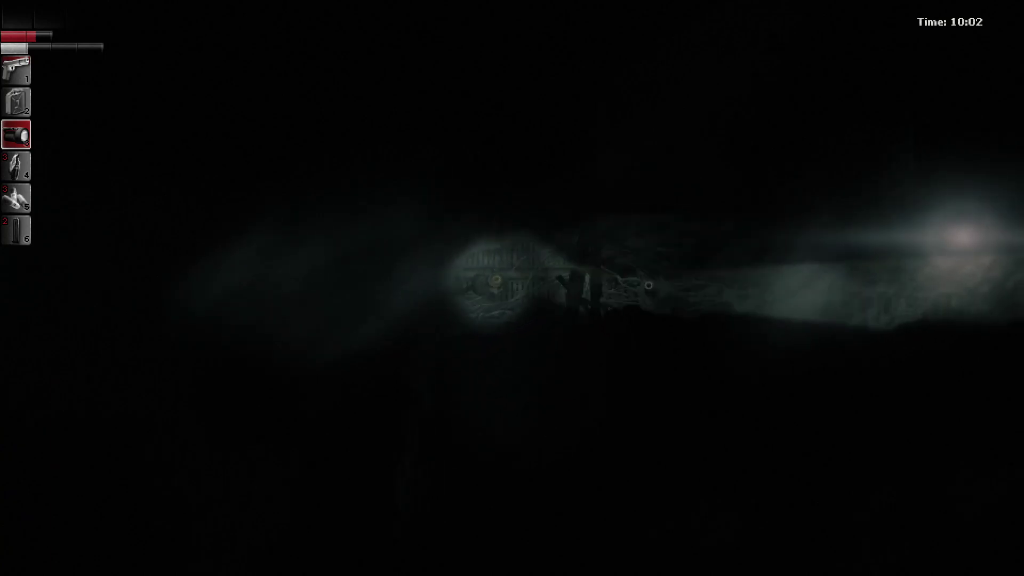
key("d")
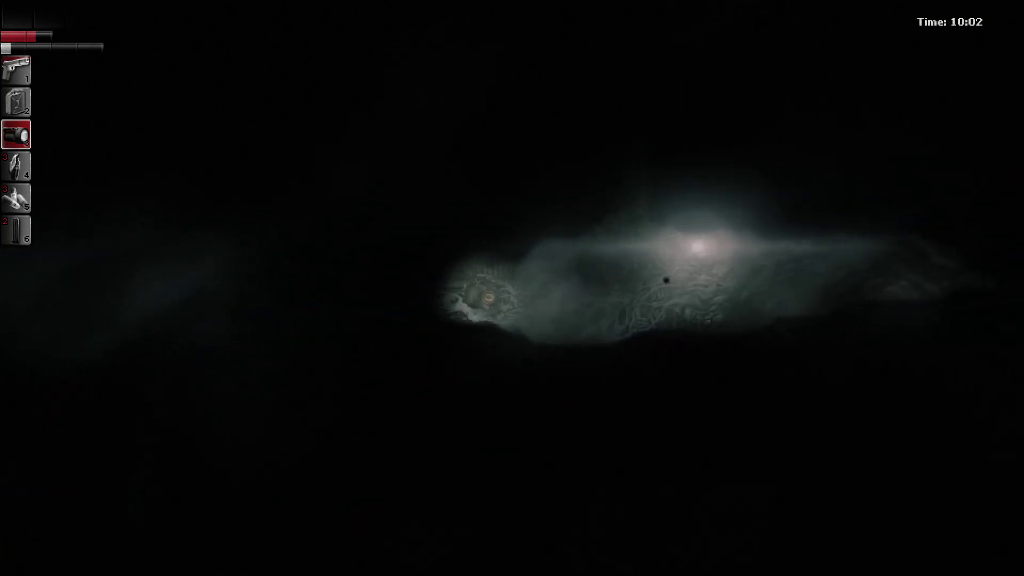
key("a")
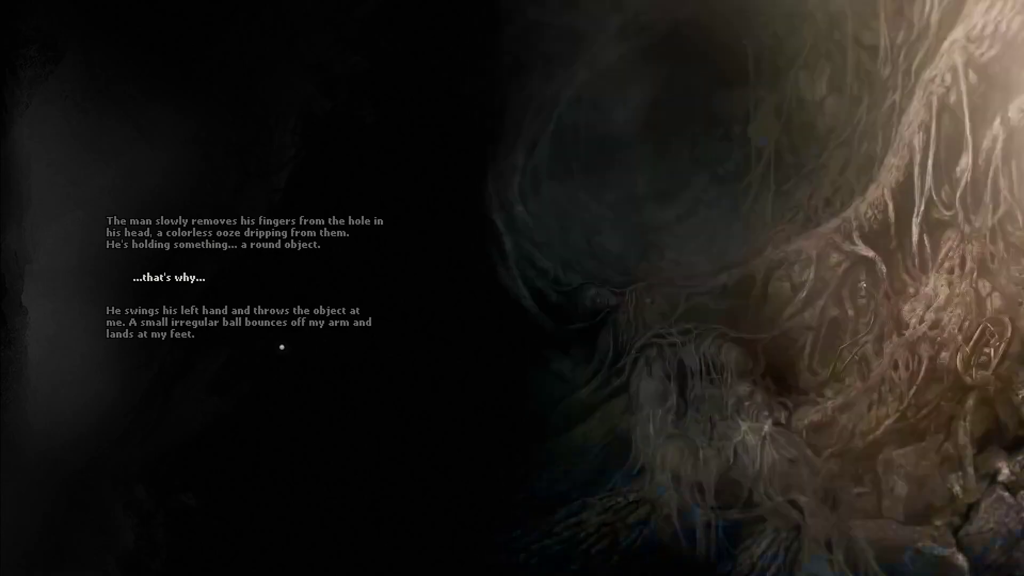
- Continue past the dialogue to inspect the round object the rooted man throws
left_click(343, 344)
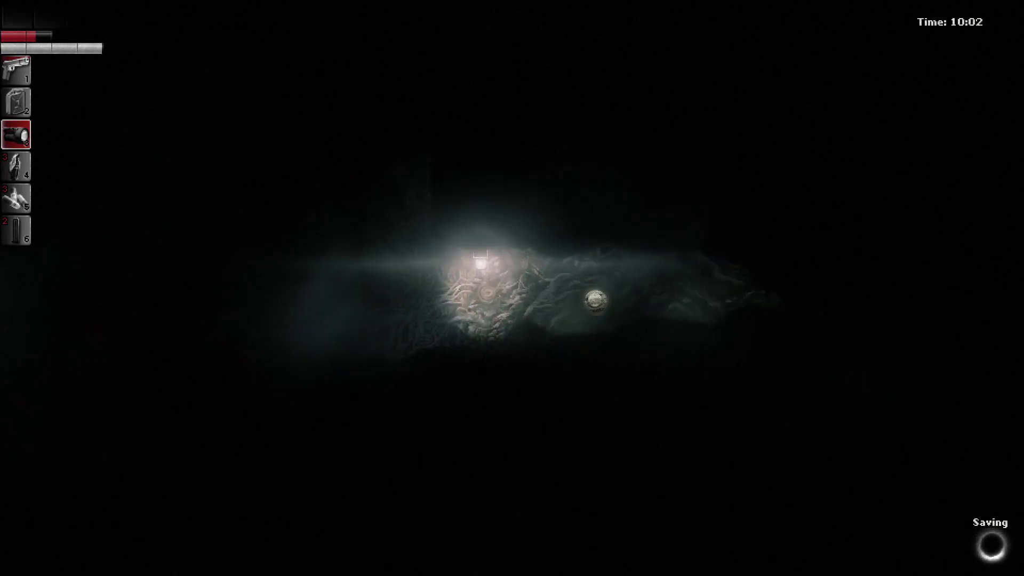
- Walk up to the armored door marked 'Closed Area' and examine it
key("w")
key("w")
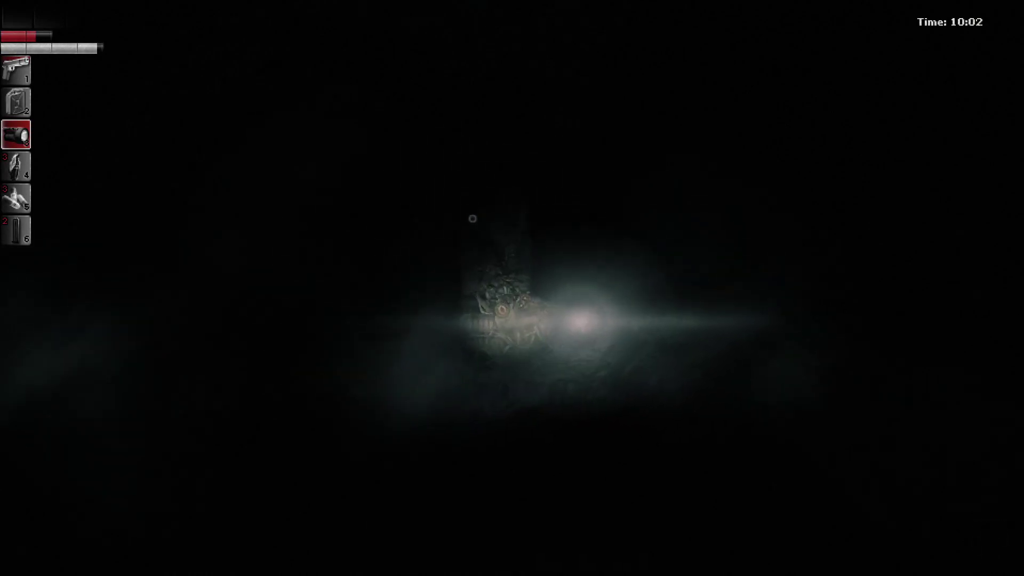
key("w")
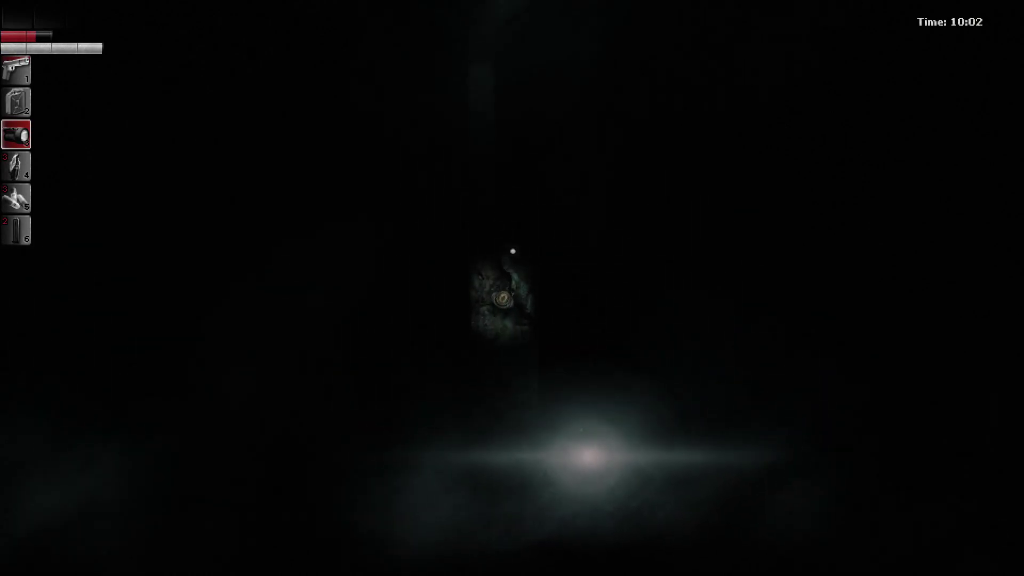
left_click(523, 239)
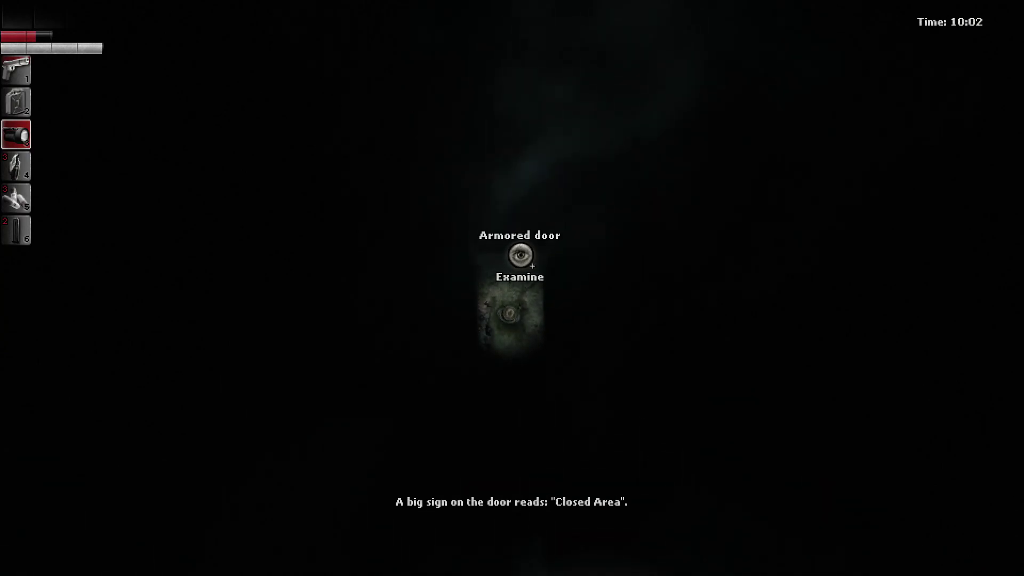
scroll(530, 265, "down", 1)
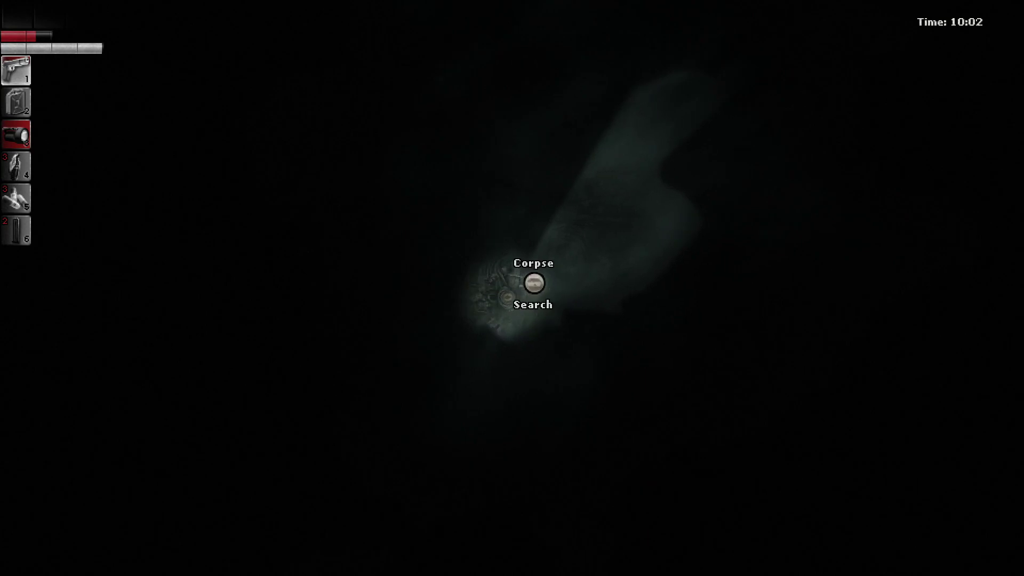
- Search the corpse, inspect and take the rusty iron cowbell, and move the torch out
left_click(534, 284)
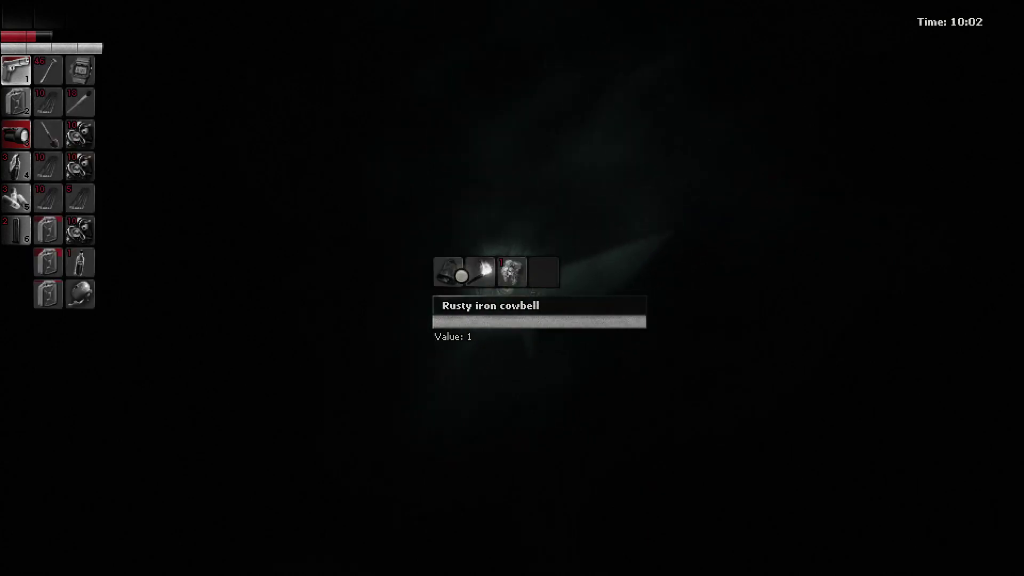
left_click(511, 272)
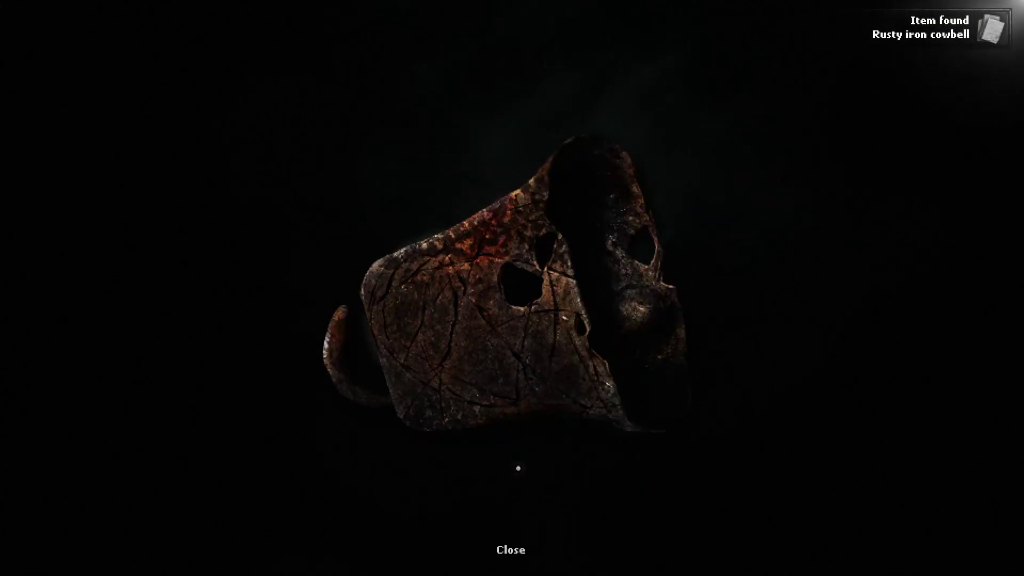
left_click(504, 549)
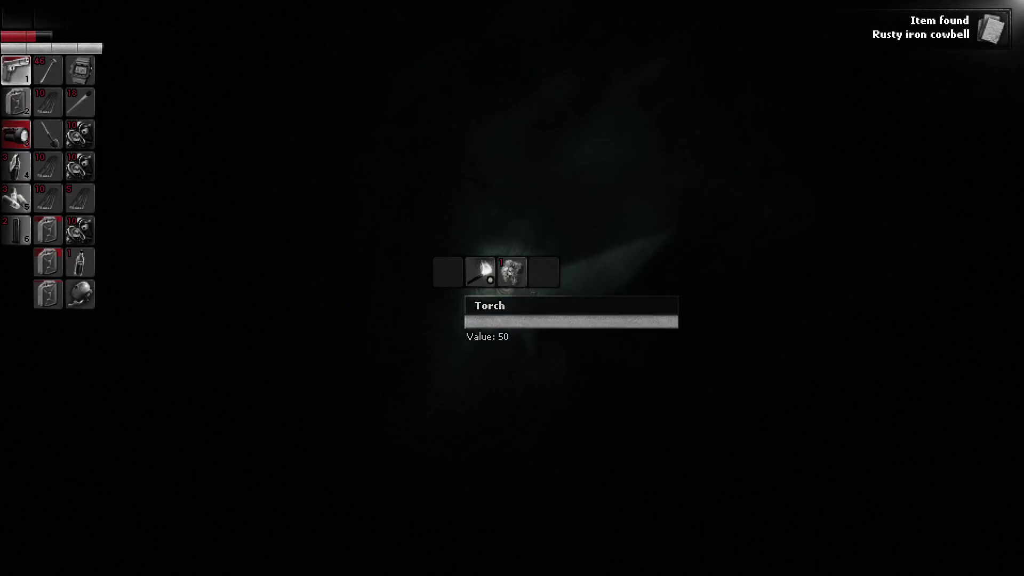
left_click_drag(480, 272, 468, 281)
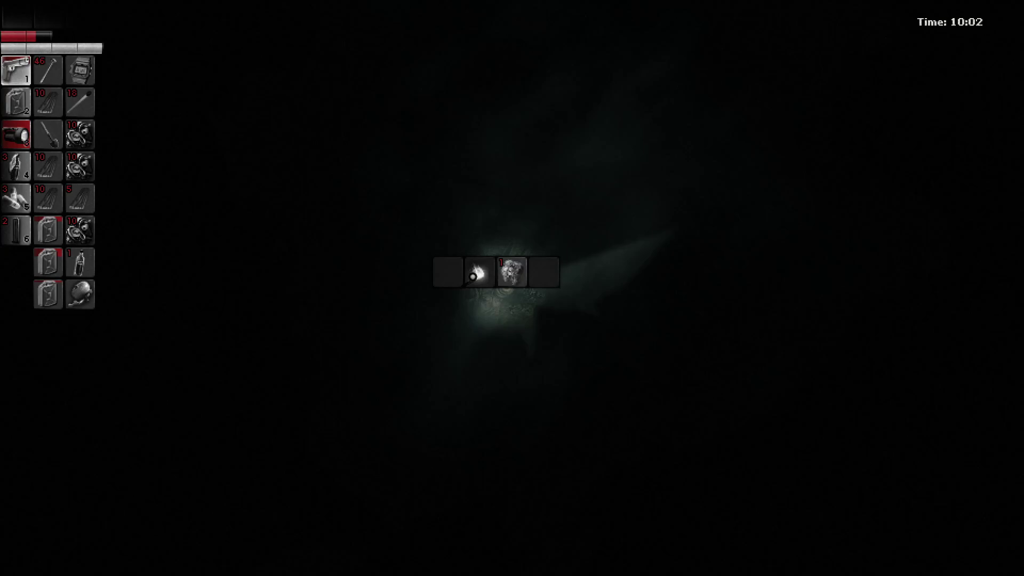
- Close the loot, light the room, then aim and fire at the threat by the dried body
key("Escape")
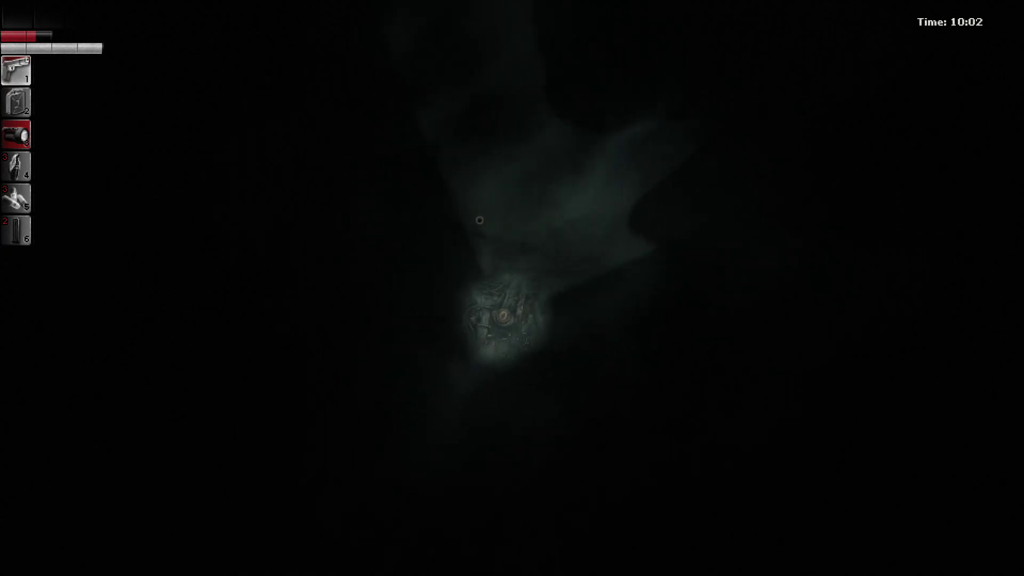
key("w")
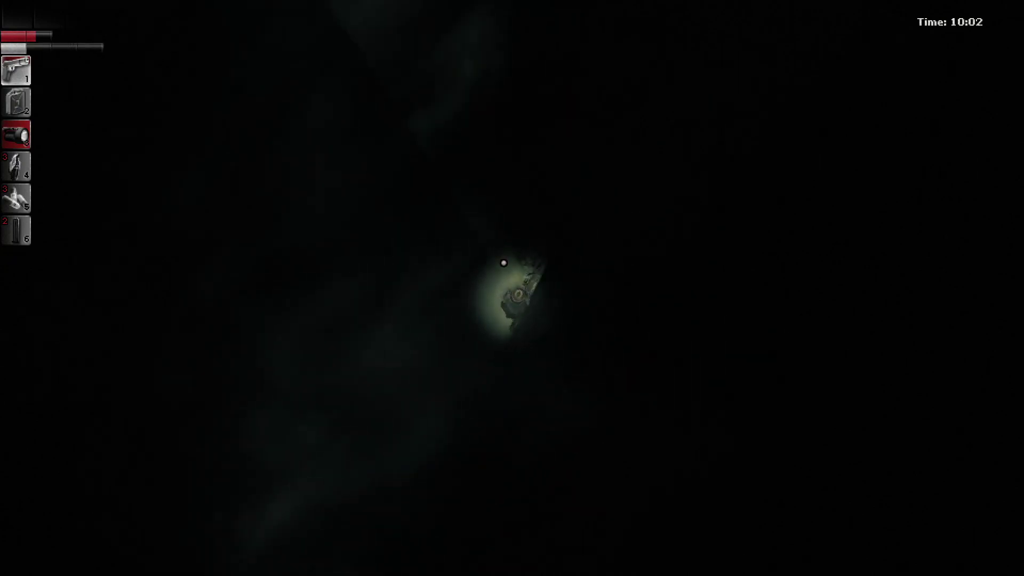
right_click(463, 321)
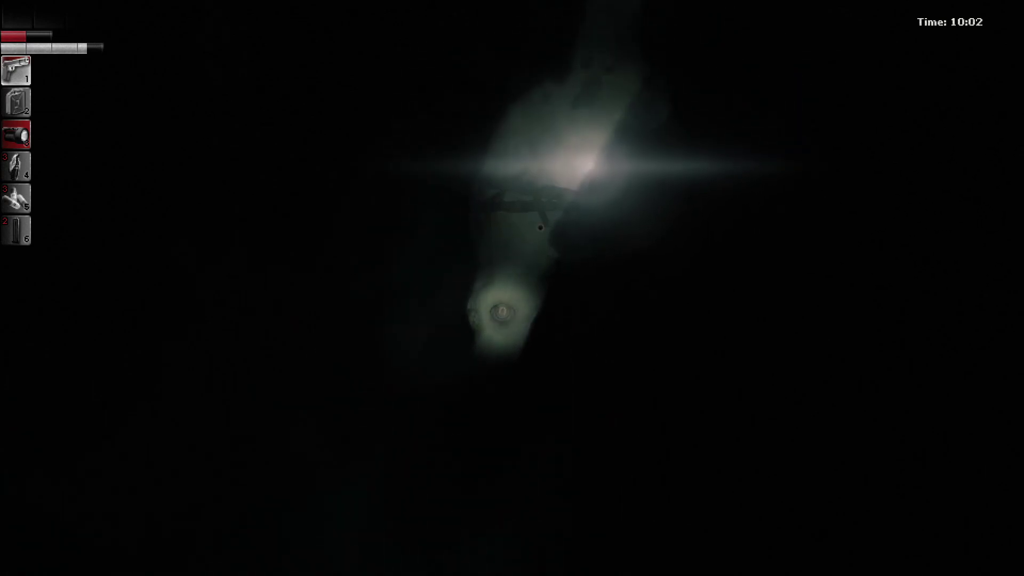
left_click(554, 200)
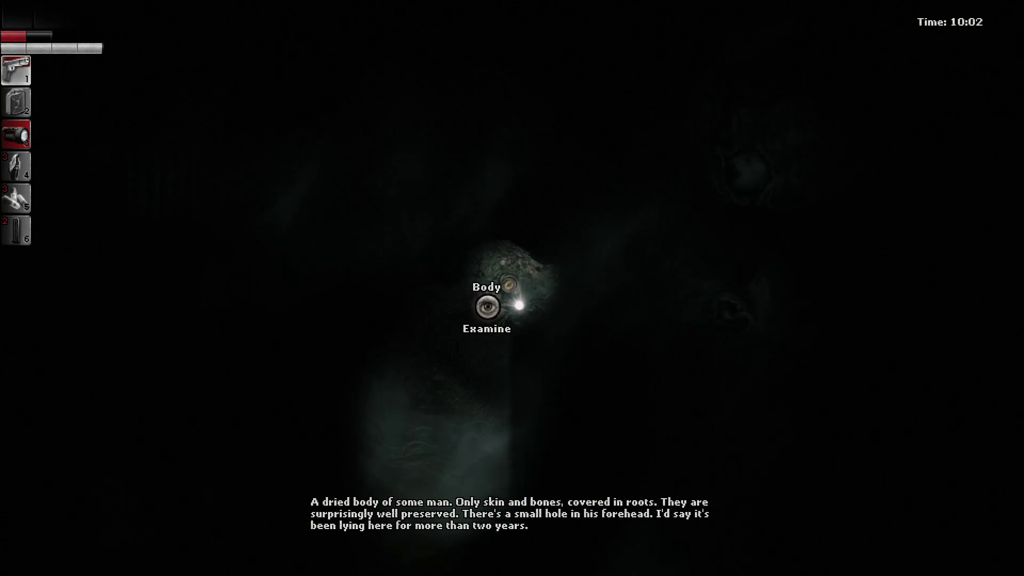
right_click(527, 251)
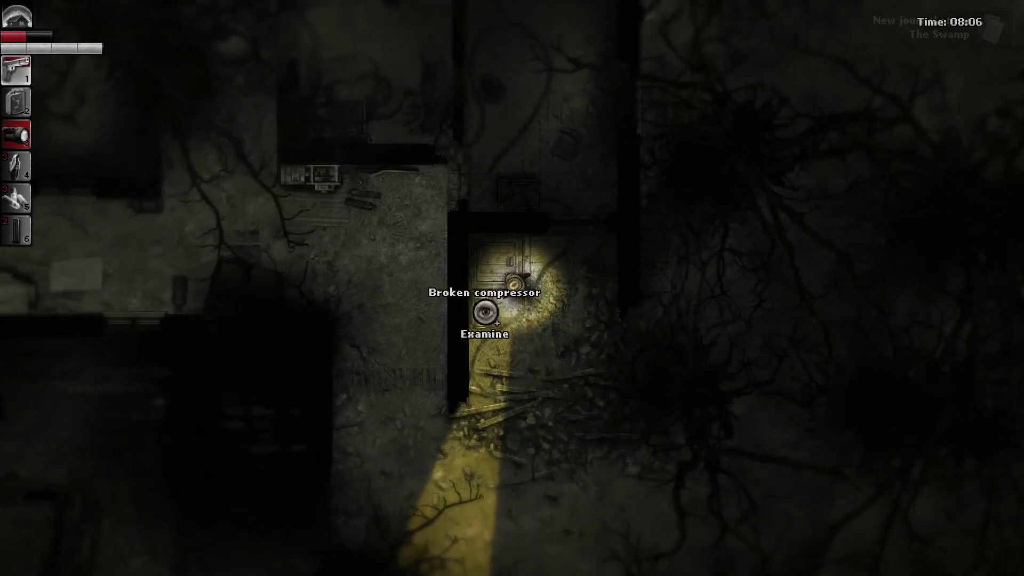
- Examine the broken compressor, which needs one part, then walk out of the shed
left_click(499, 306)
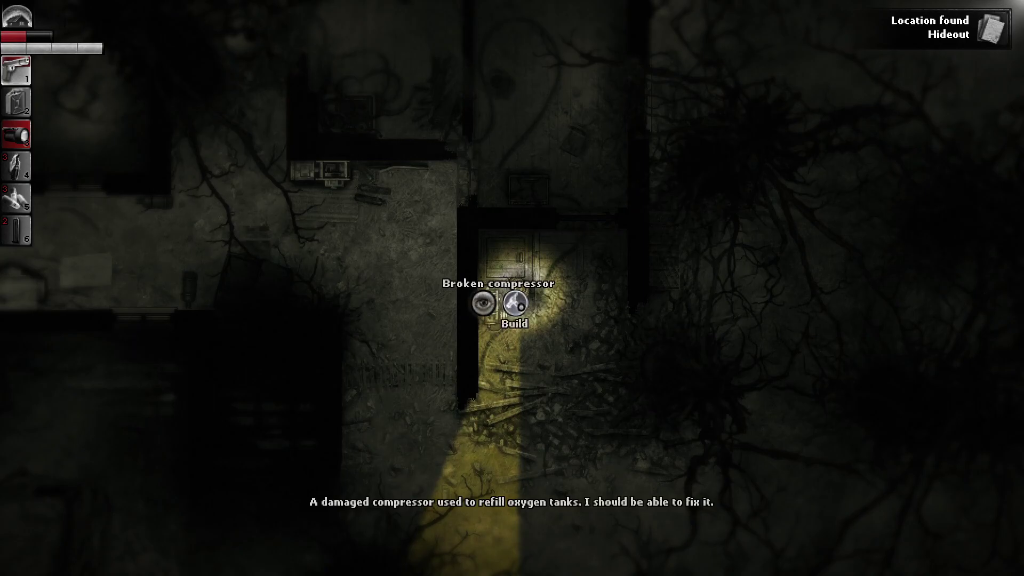
mouse_move(499, 306)
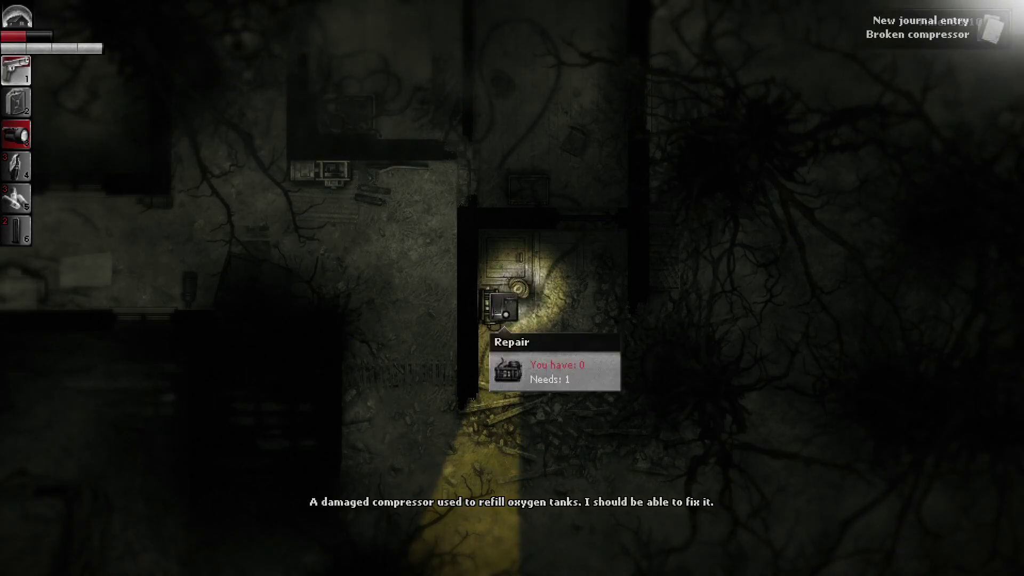
left_click_drag(512, 320, 512, 337)
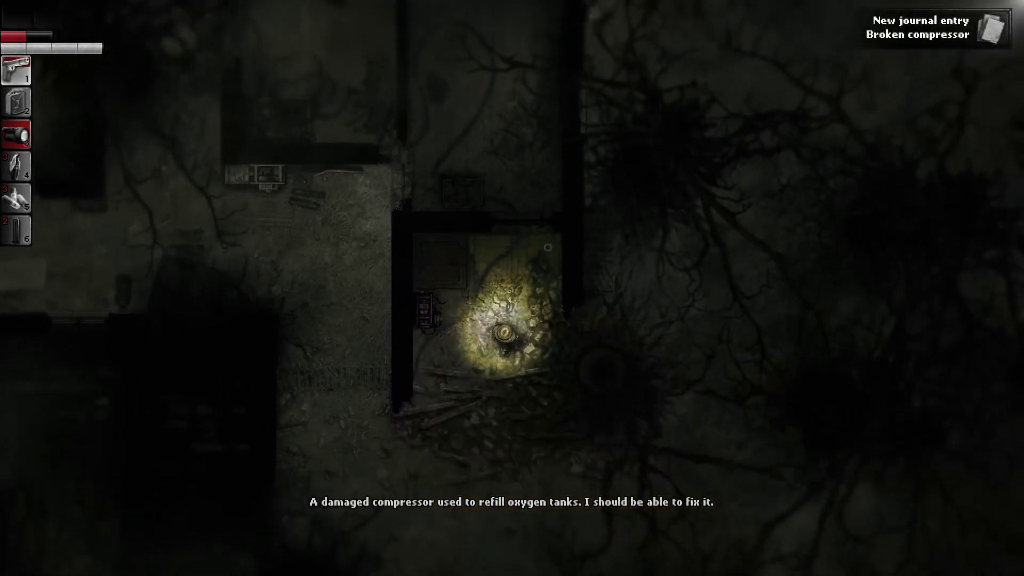
key("s")
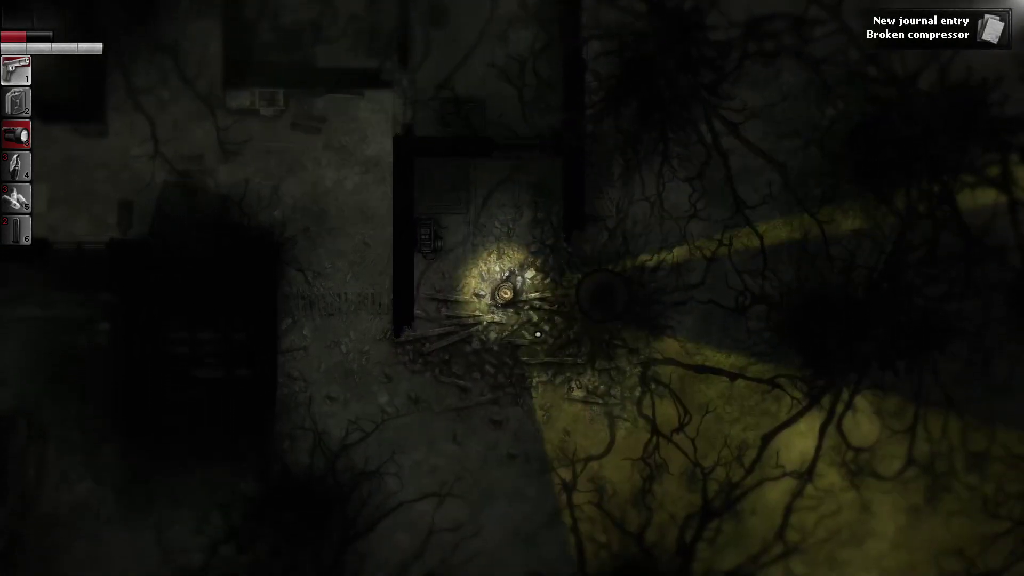
key("w")
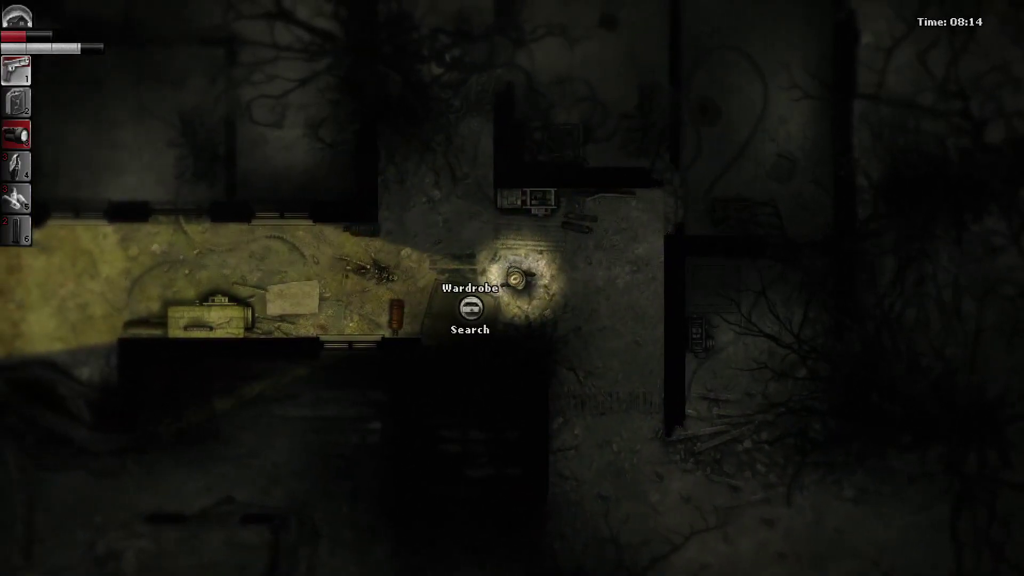
- Search the wardrobe and the body, and read the old journal note with its map
key("e")
key("Escape")
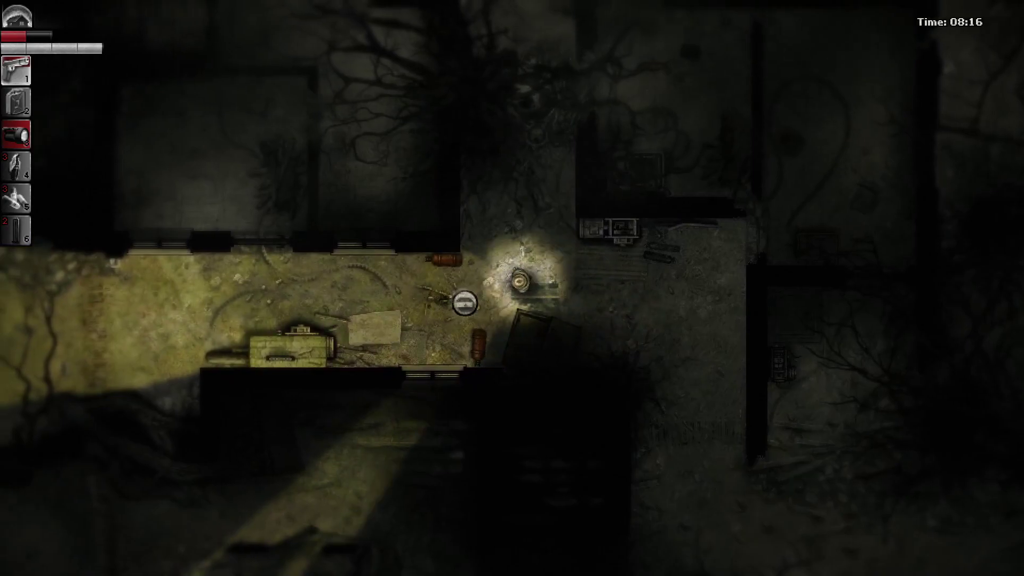
key("e")
left_click(546, 275)
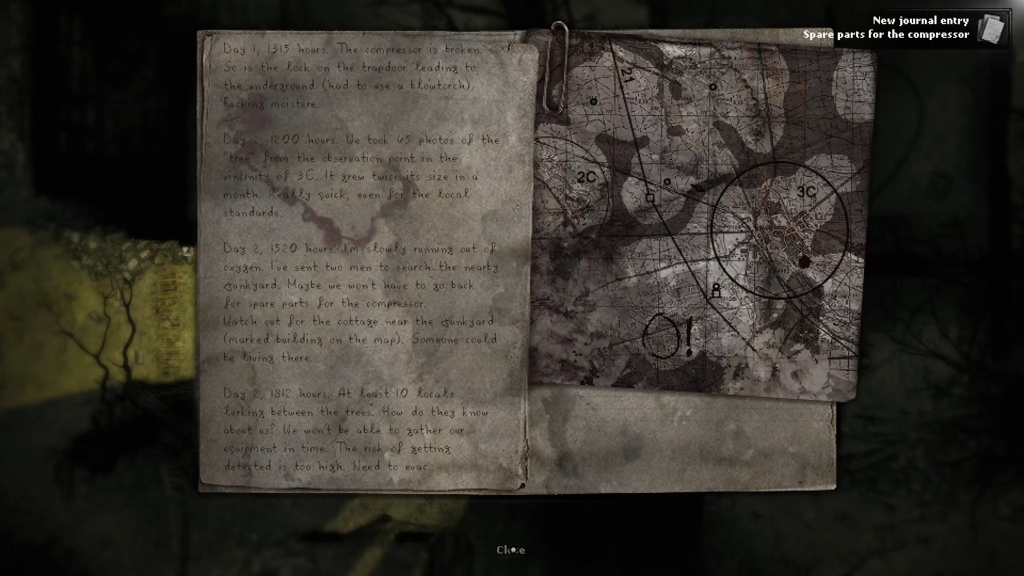
- Close the journal overlay and walk north onto the cog emblem
left_click(510, 550)
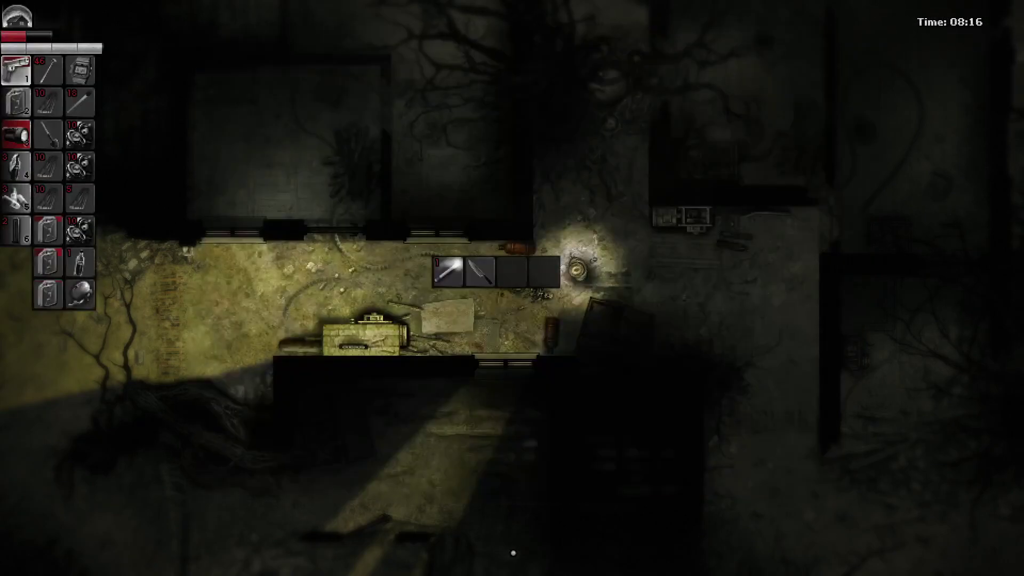
key("w")
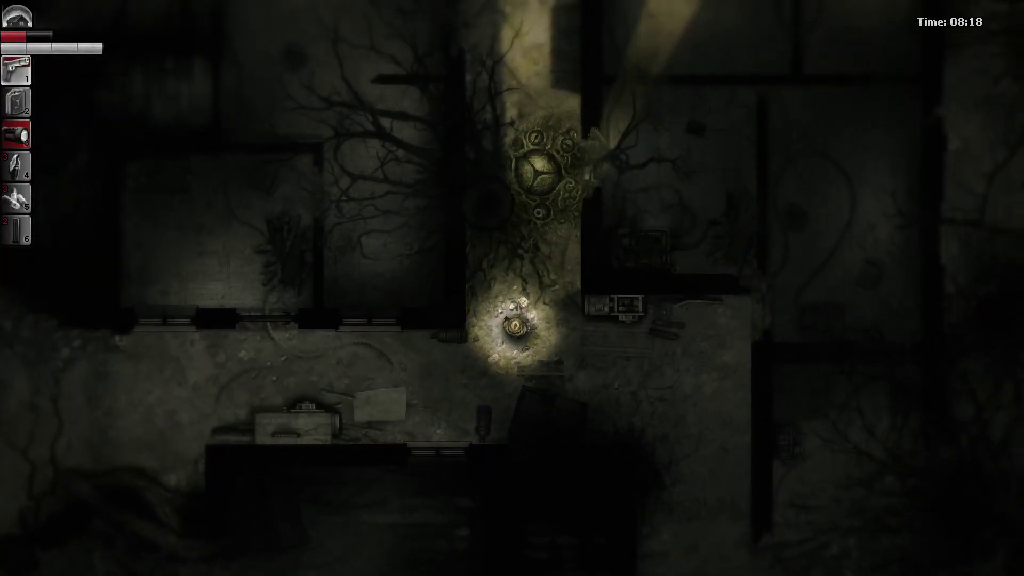
key("w")
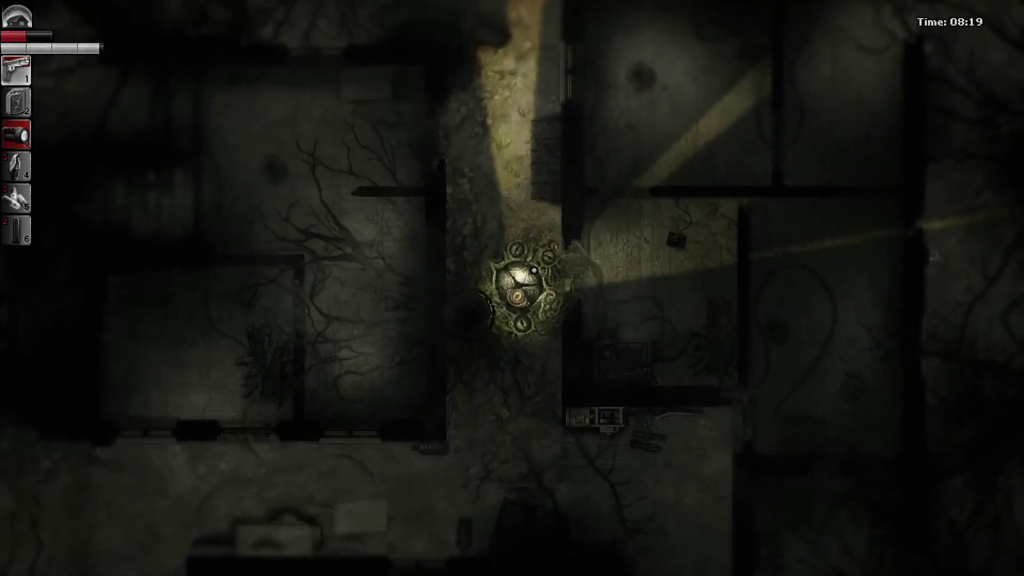
key("d")
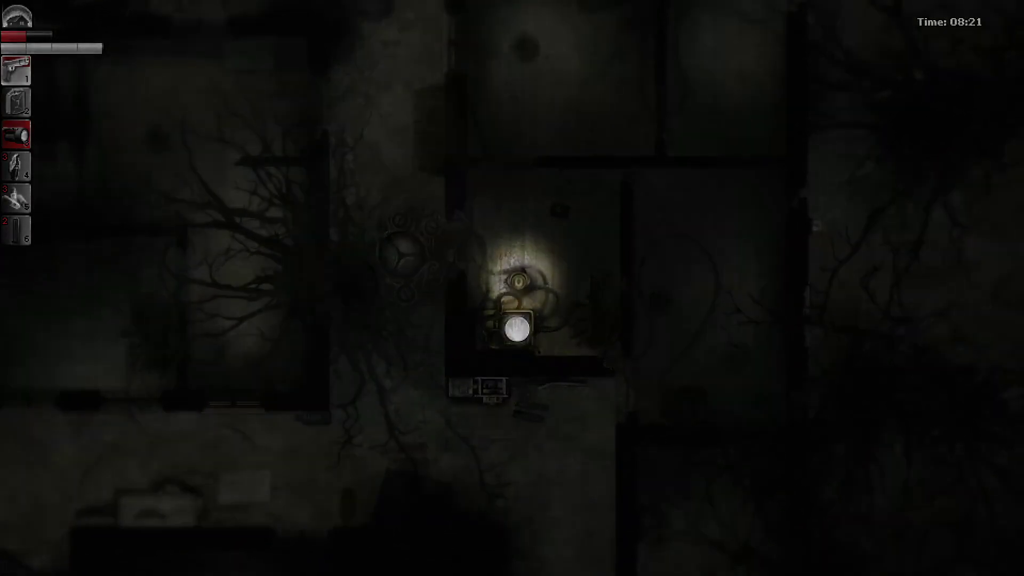
key("e")
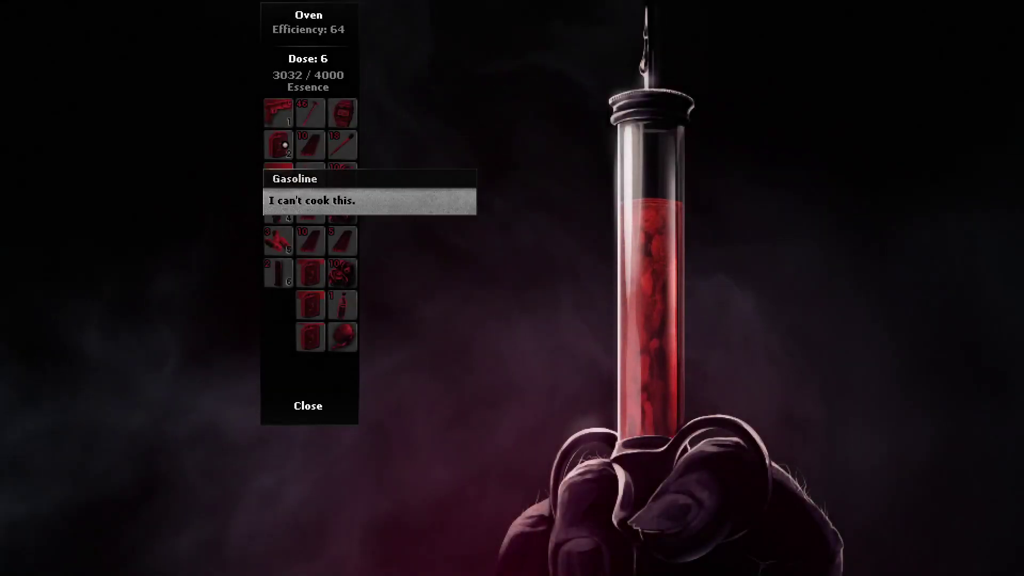
left_click(309, 406)
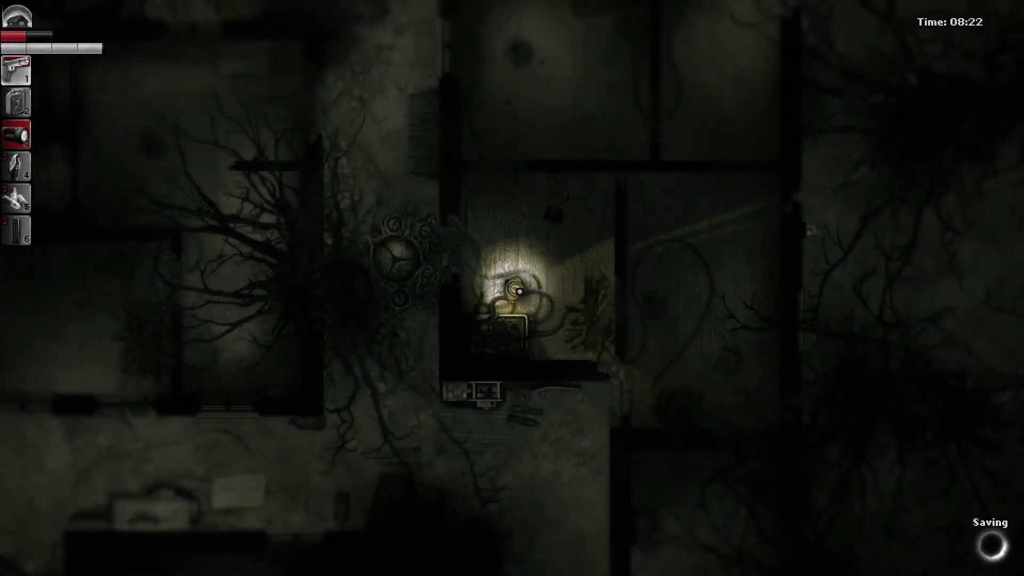
key("Tab")
key("Tab")
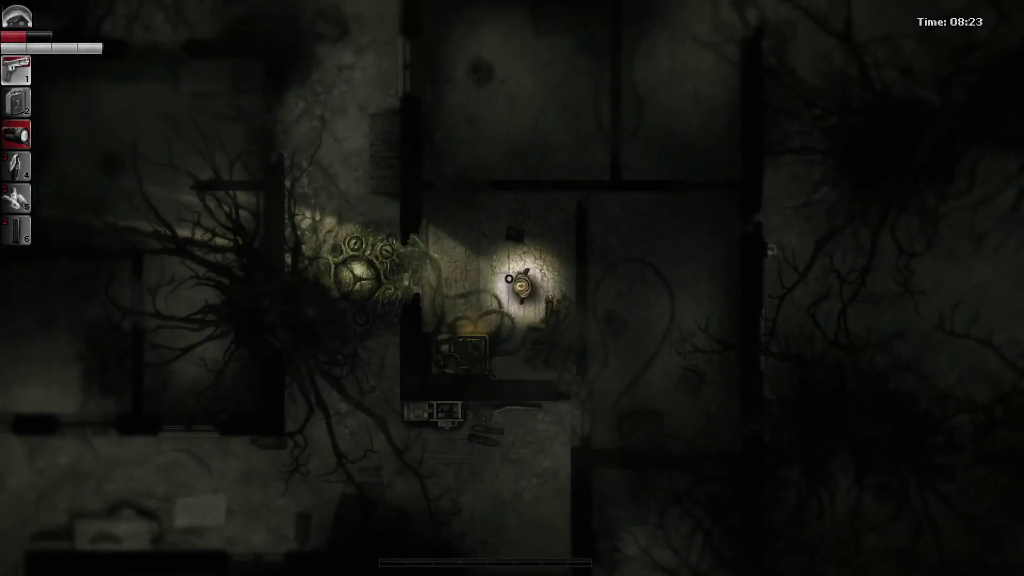
key("w")
key("e")
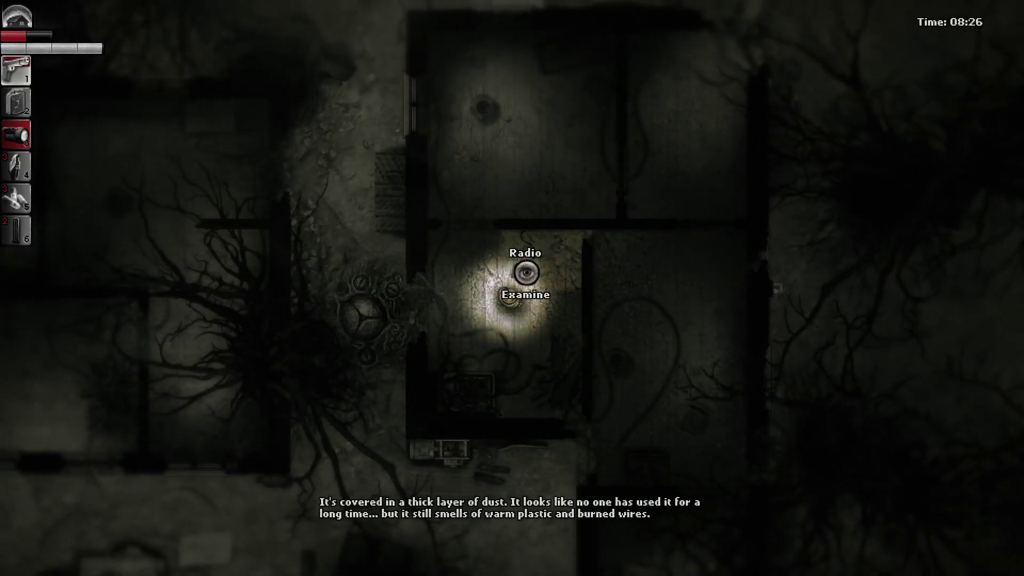
- Walk north to the upstairs wardrobe, search it and try taking the Rag
key("w")
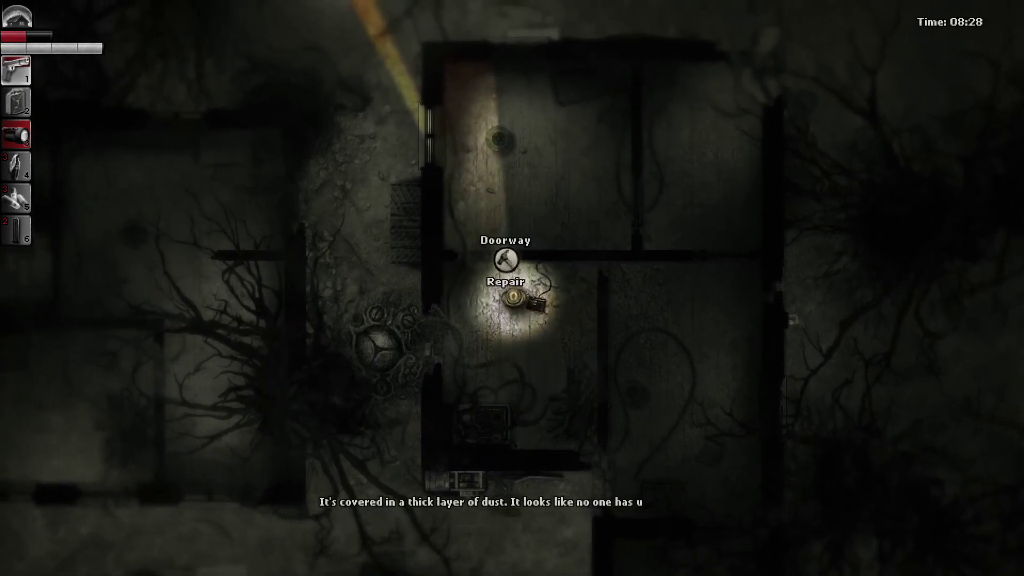
key("w")
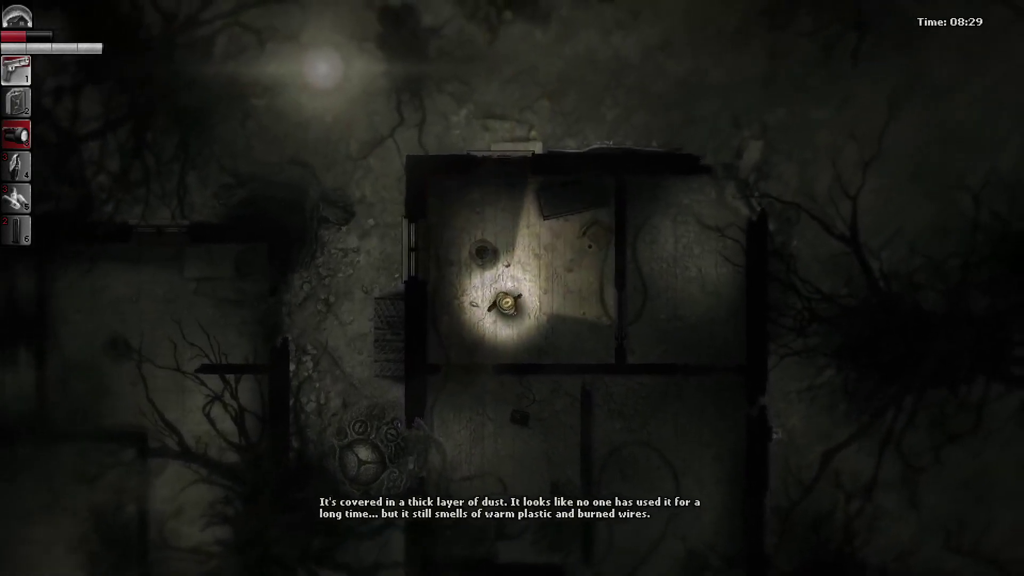
key("e")
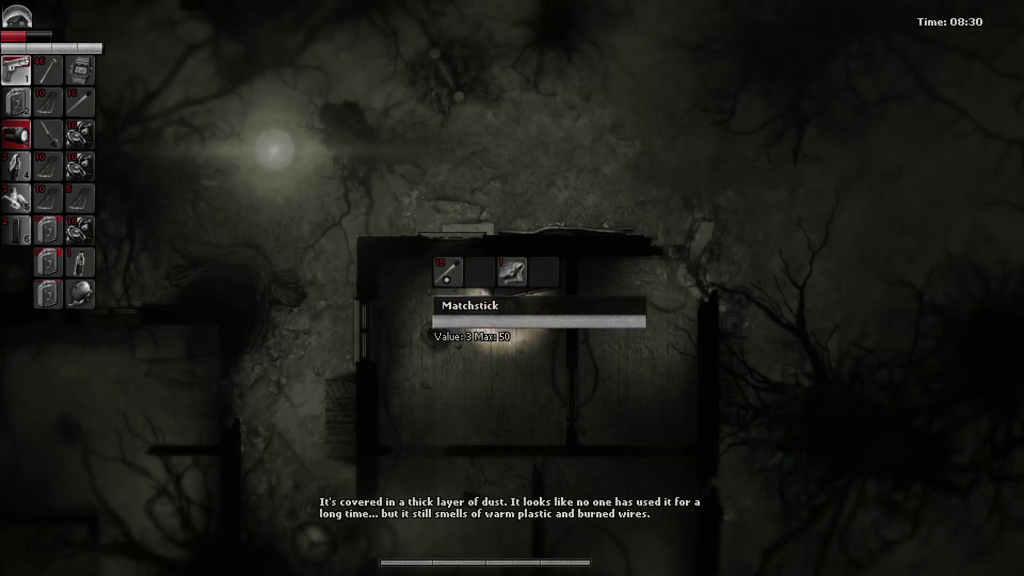
double_click(511, 272)
- Leave the wardrobe and walk east to the wooden door
key("e")
key("d")
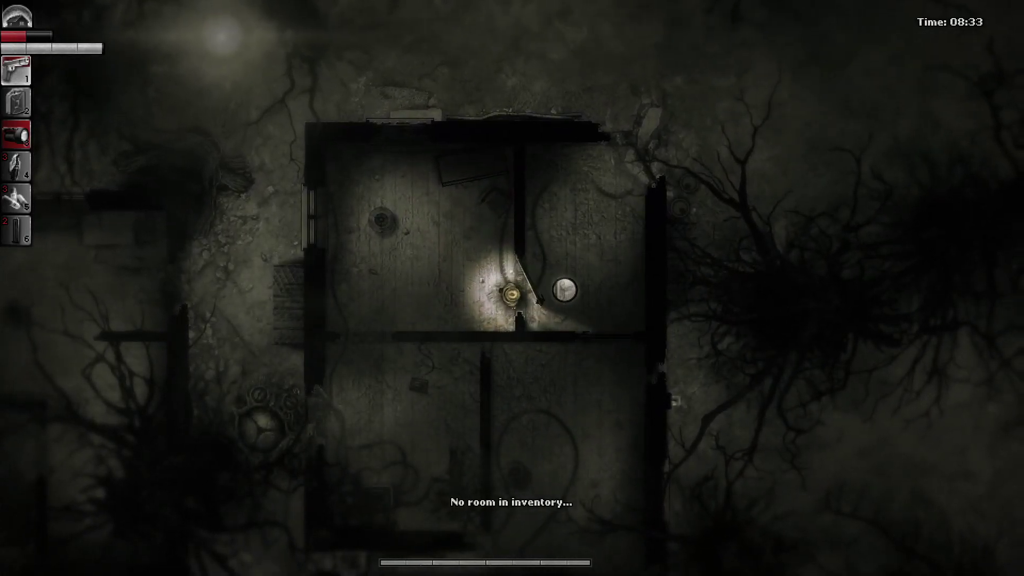
key("d")
key("w")
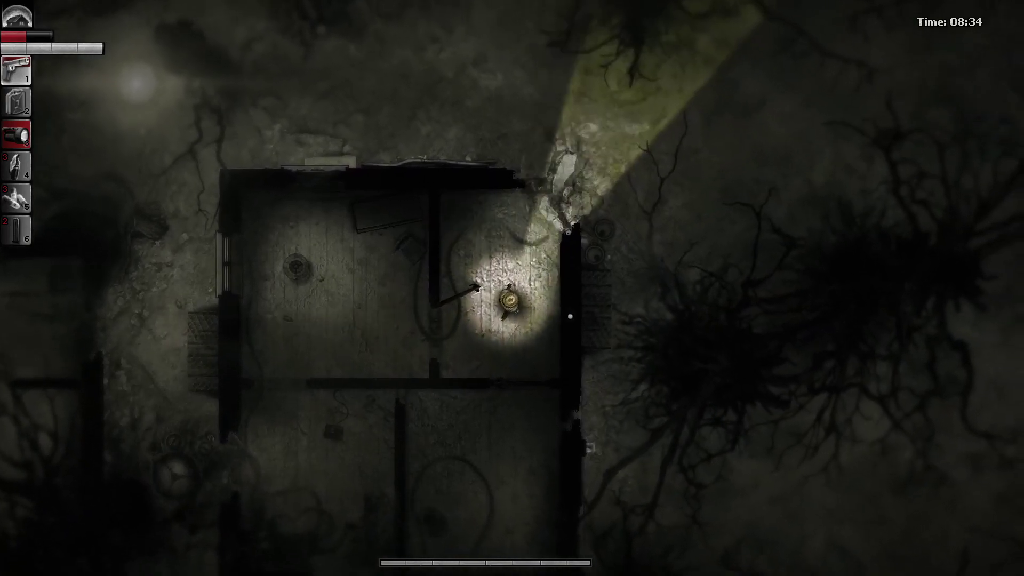
key("a")
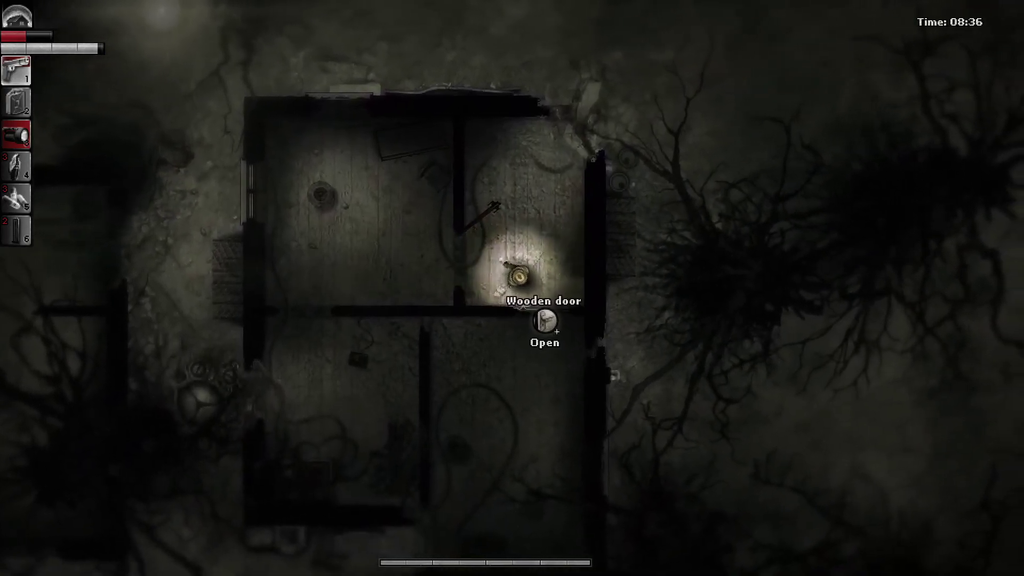
- Go south through the wooden door and examine the black-shelled crate
key("e")
key("s")
key("s")
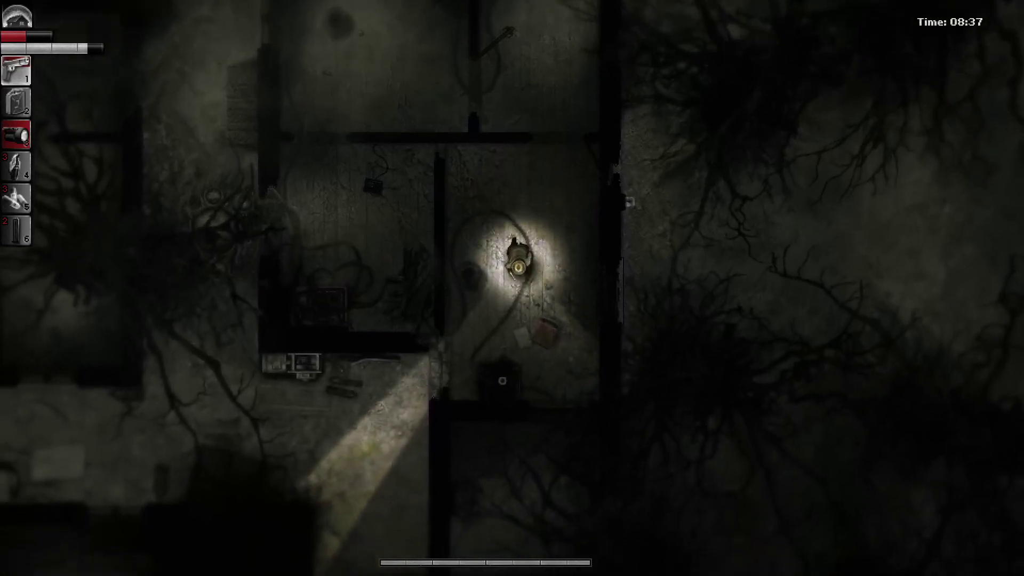
key("e")
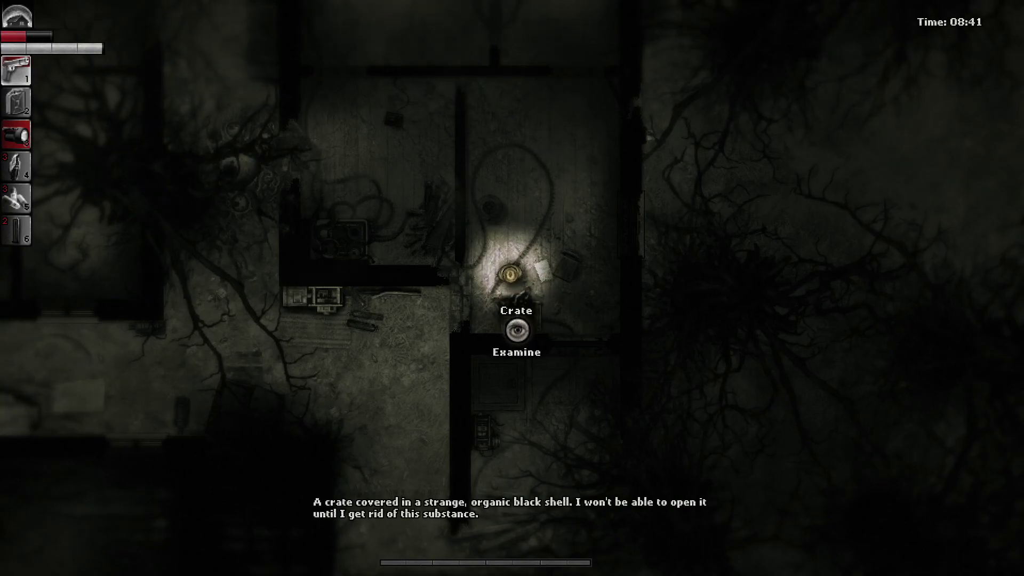
- Walk west and south past the corpse, then search the southern wardrobe
key("a")
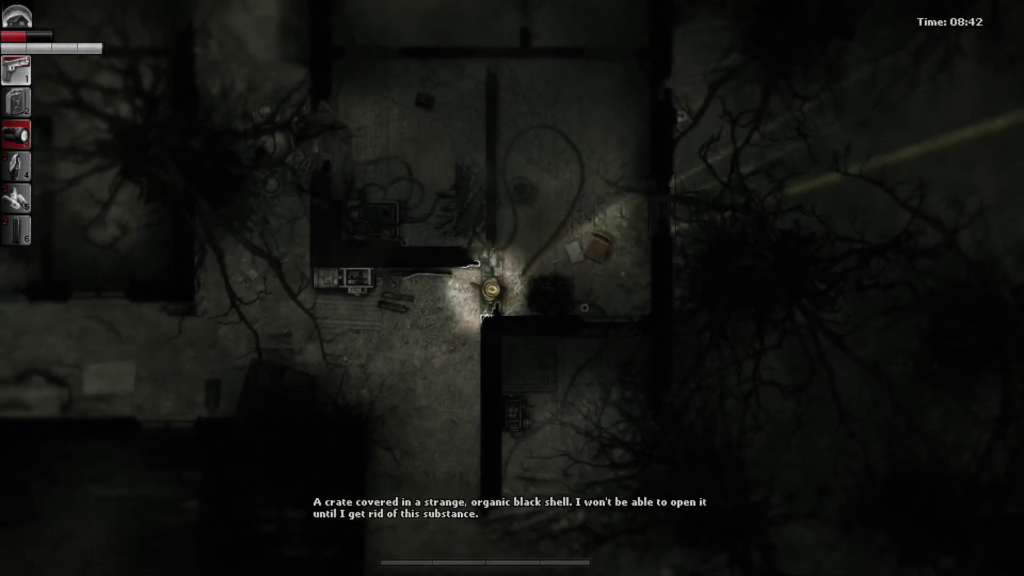
key("a")
key("a")
key("a")
key("a")
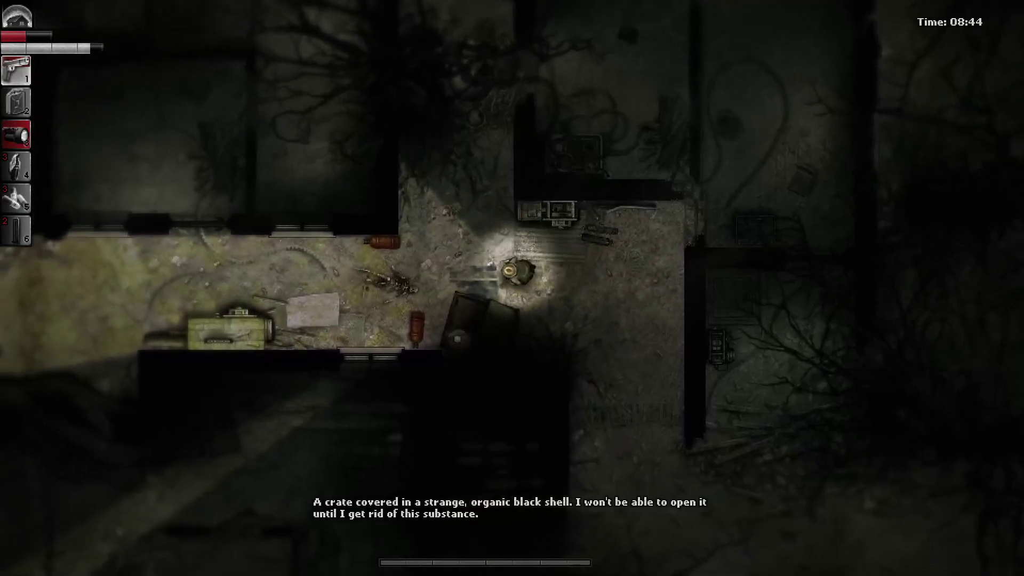
key("a")
key("a")
key("s")
key("s")
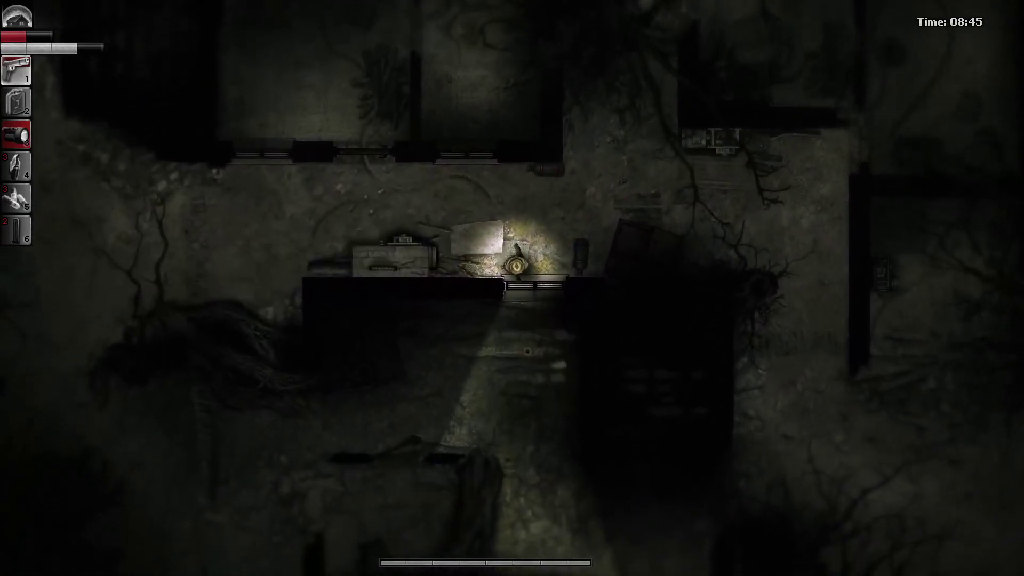
key("s")
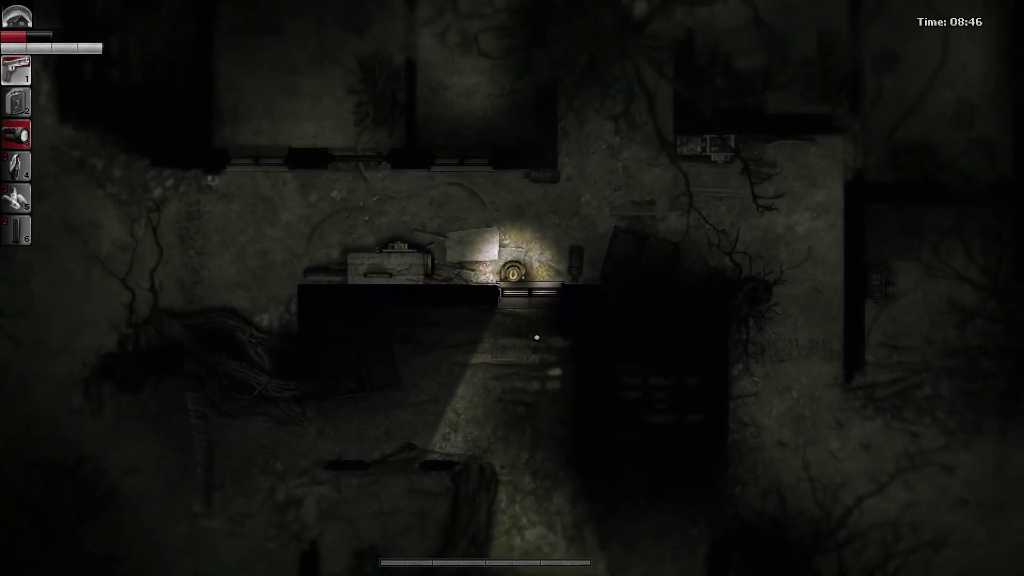
key("s")
key("s")
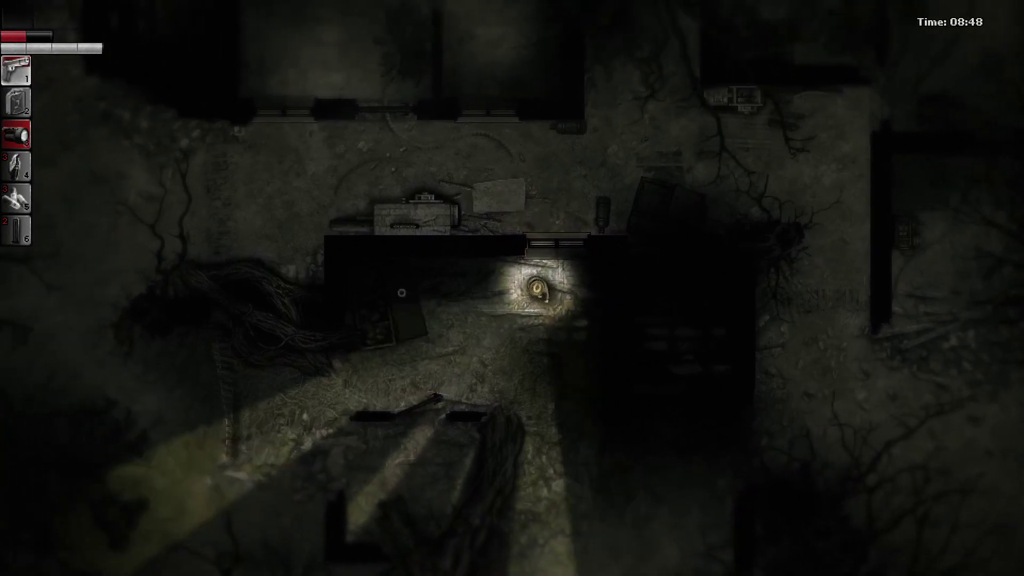
key("a")
key("a")
key("e")
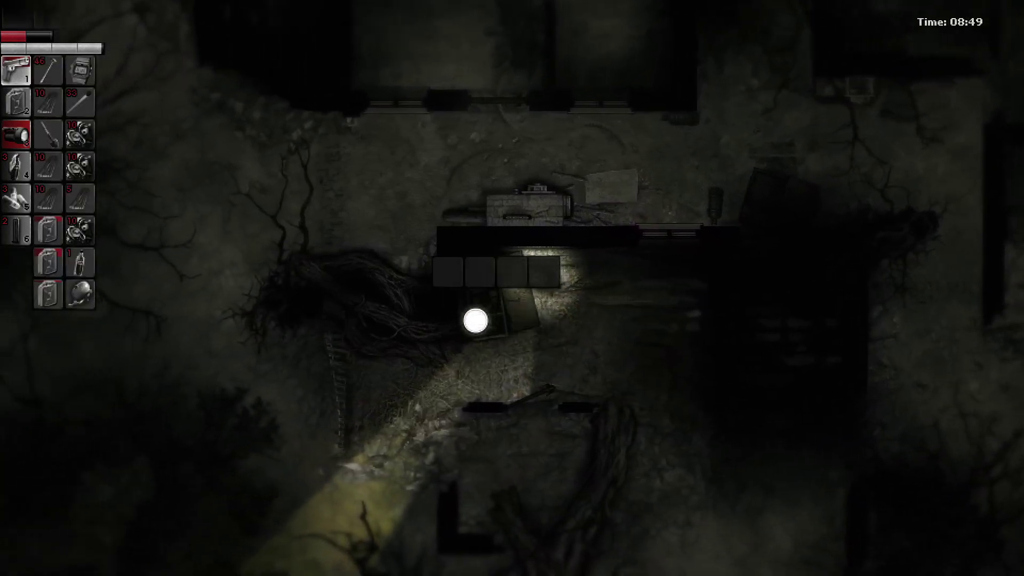
key("Escape")
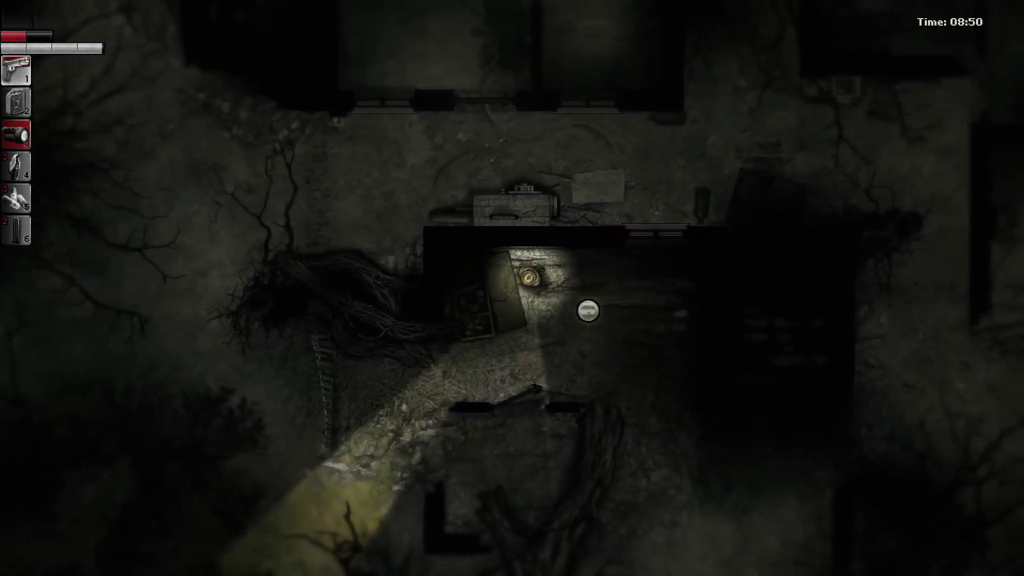
- Walk out through the southern doorway and bring up the Swamp map
key("d")
key("d")
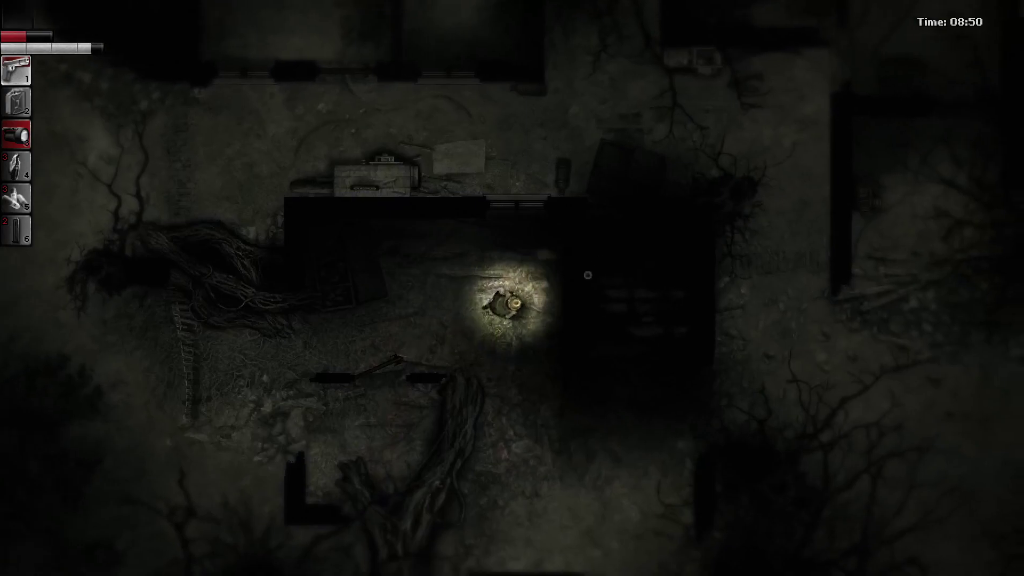
key("s")
key("s")
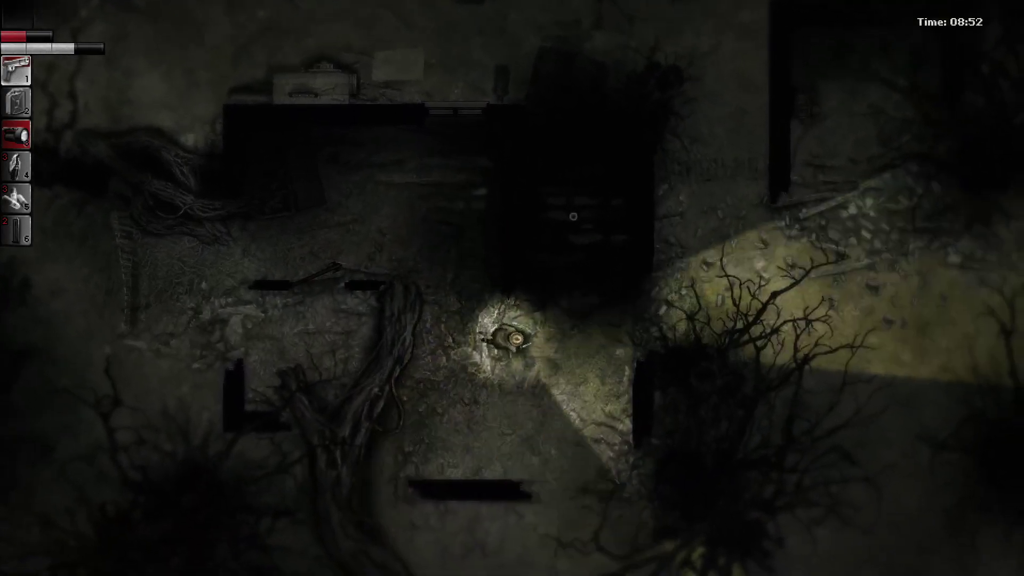
key("w")
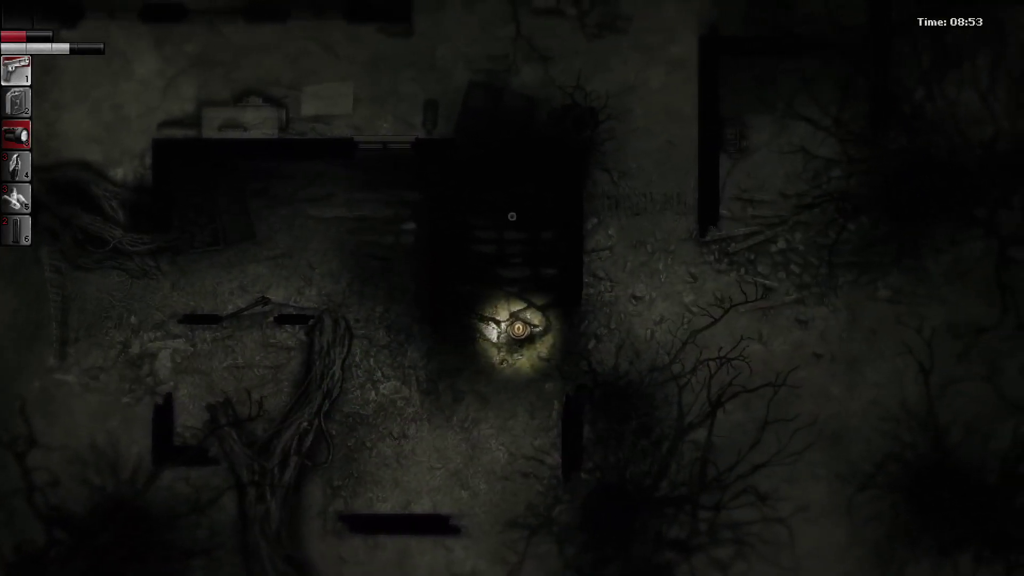
key("w")
key("s")
key("m")
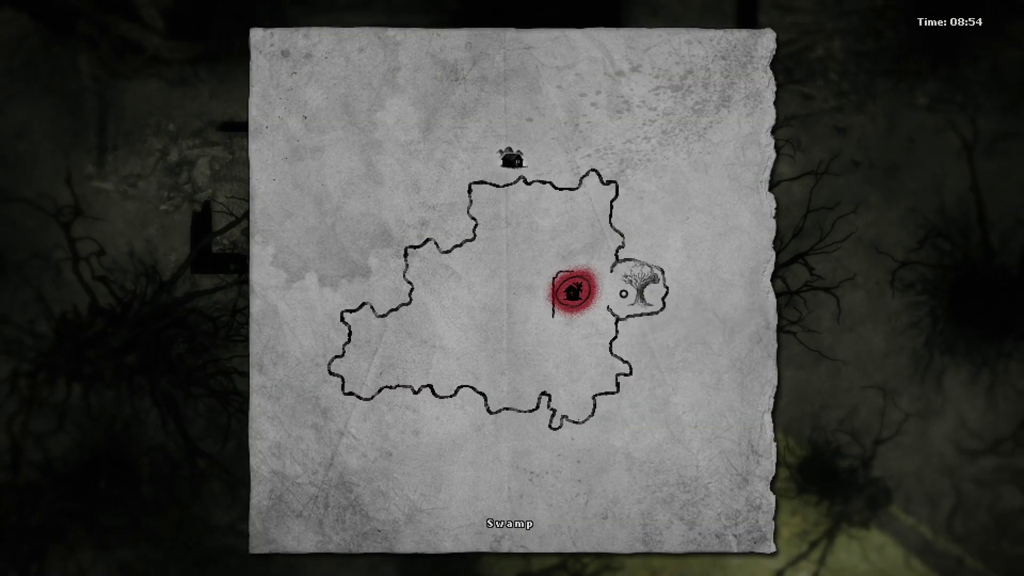
- Close the Swamp map and walk north through the doorway to the broken well
key("m")
key("w")
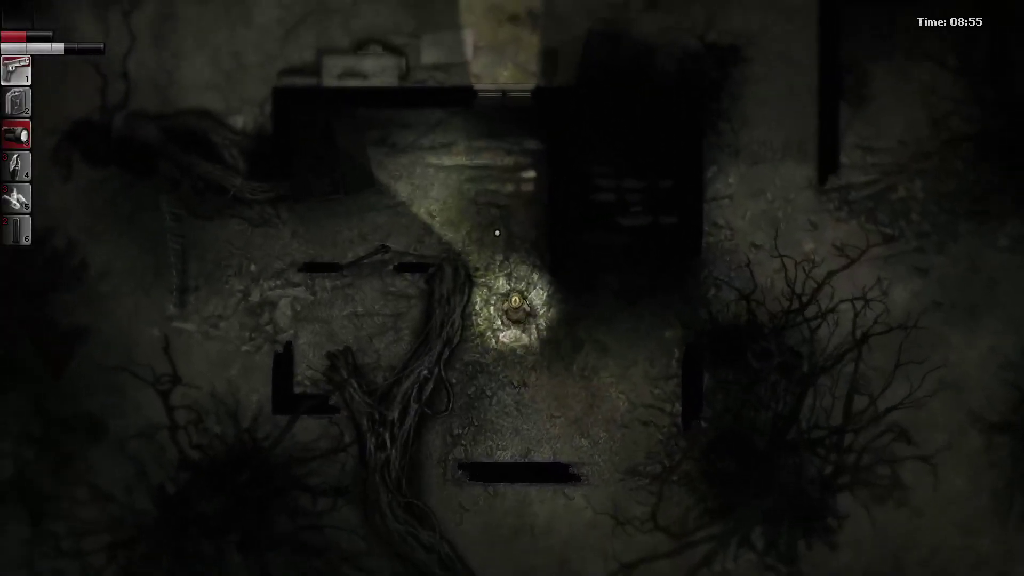
key("w")
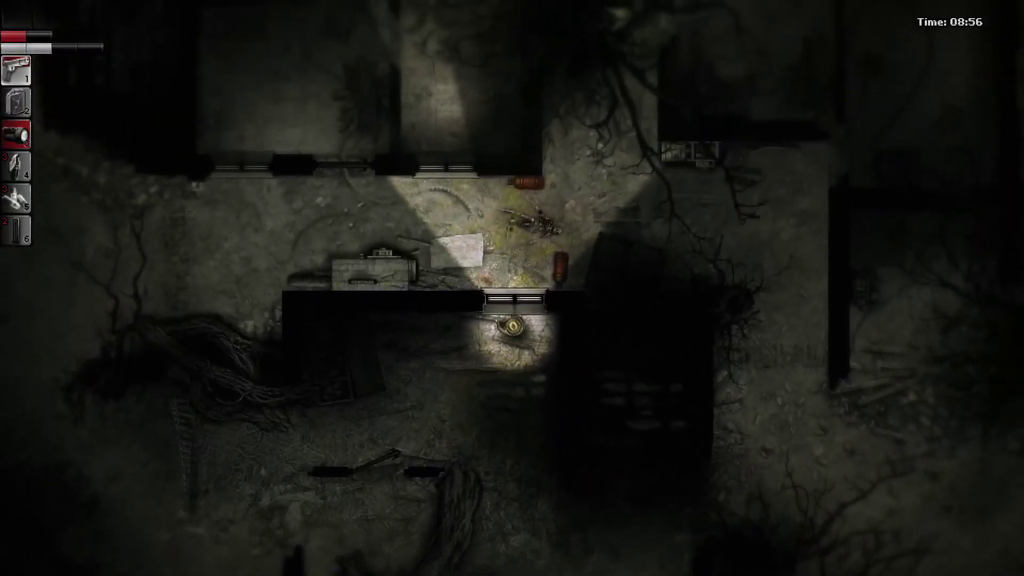
key("w")
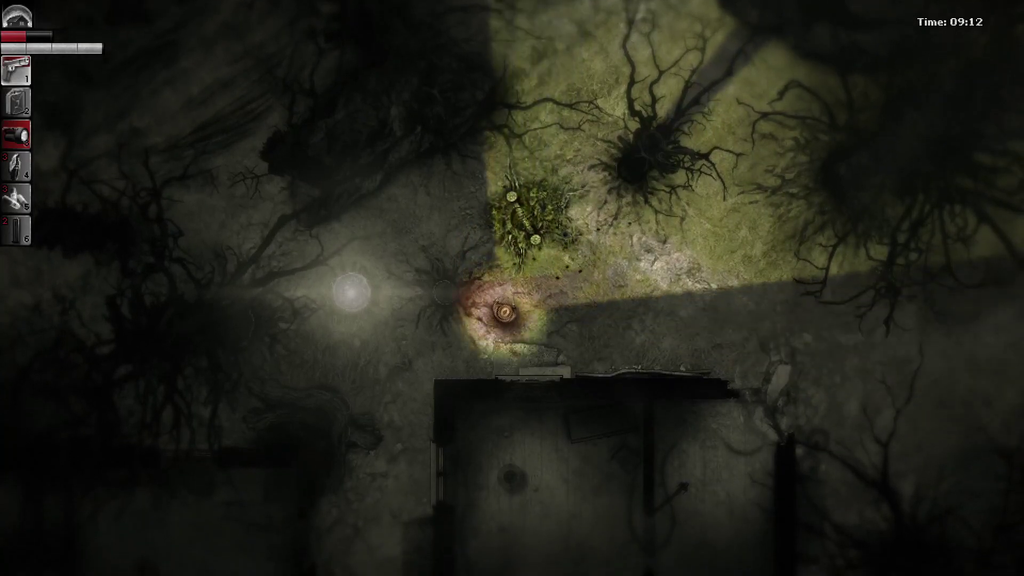
- Check the inventory and crafting panels, then close them
key("Tab")
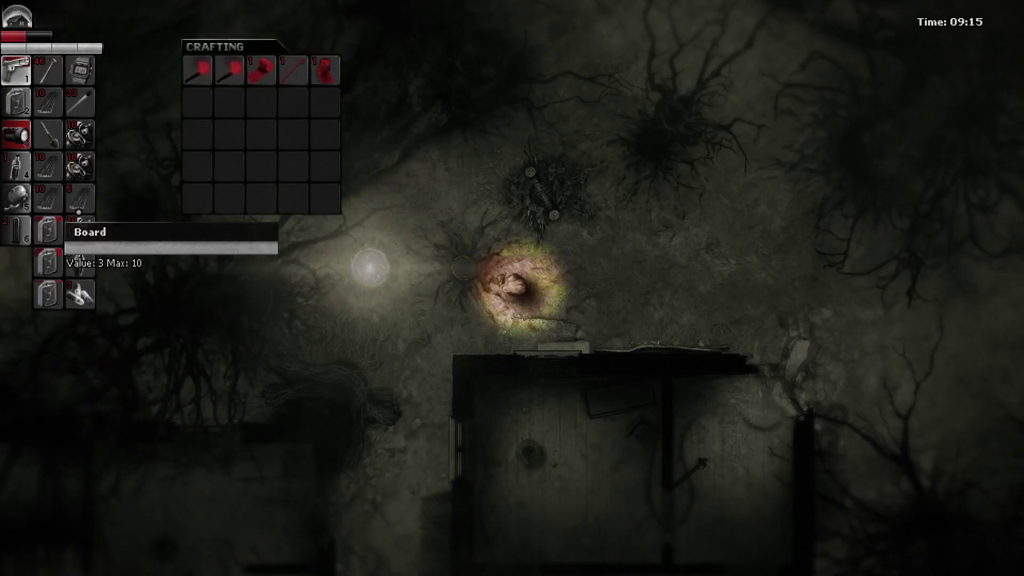
key("Tab")
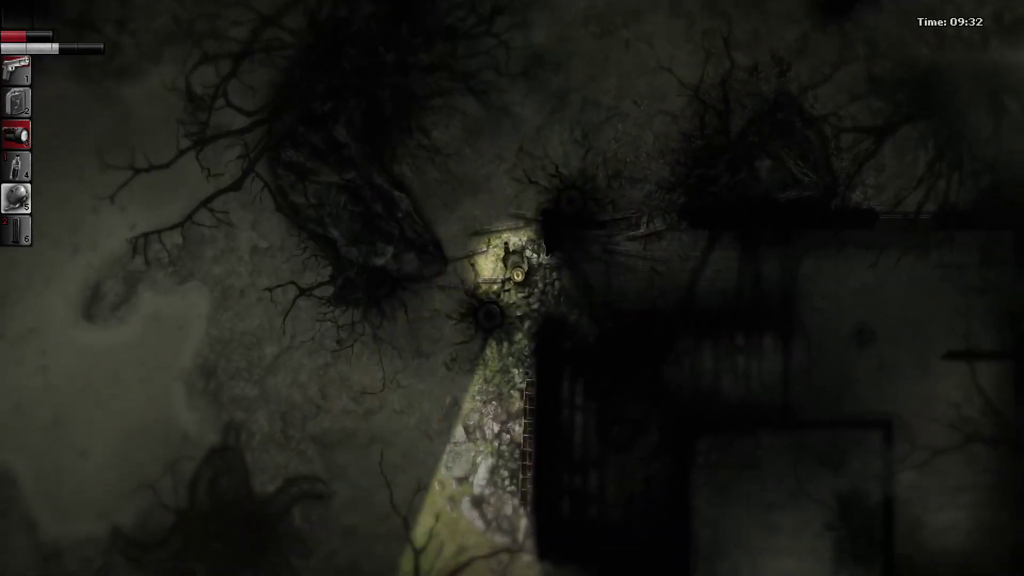
- Check the Swamp map, then walk past the workbench and out the doorway
key("m")
key("m")
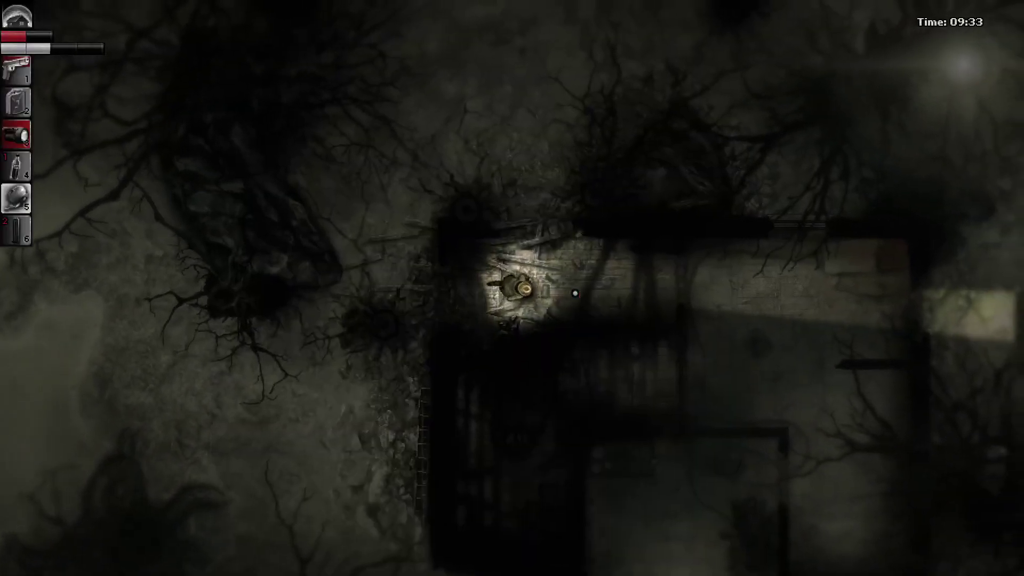
key("s")
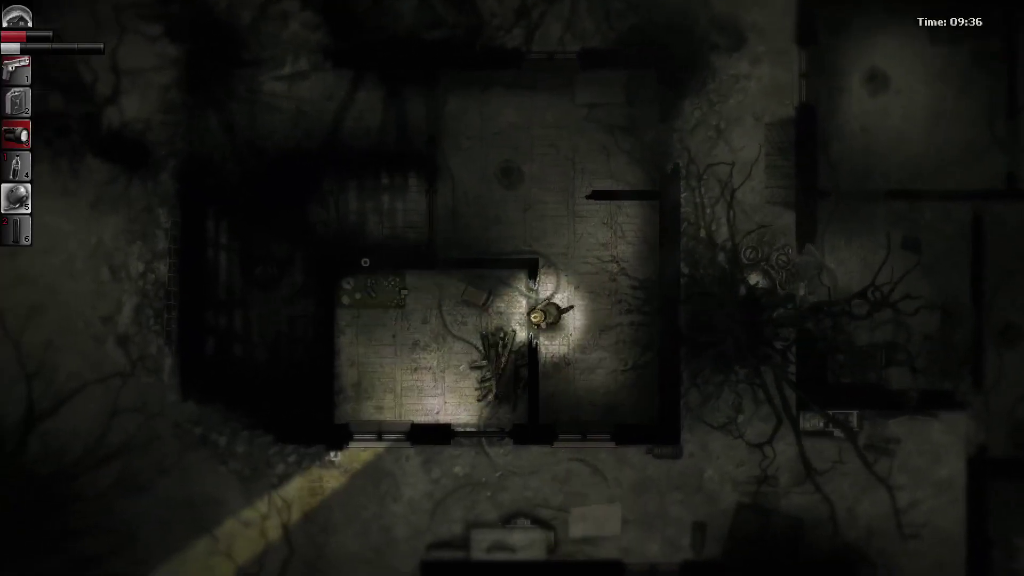
key("a")
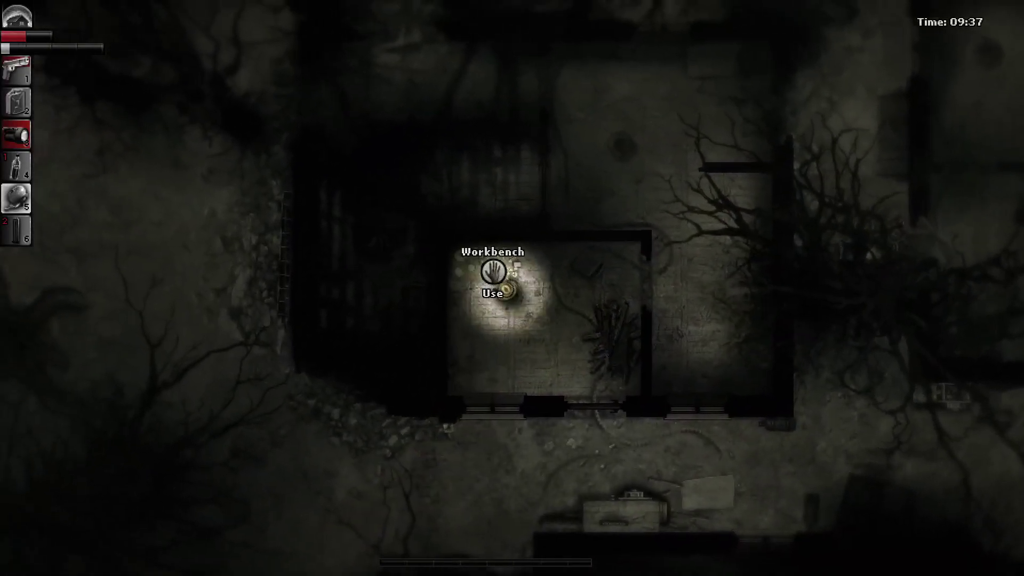
key("s")
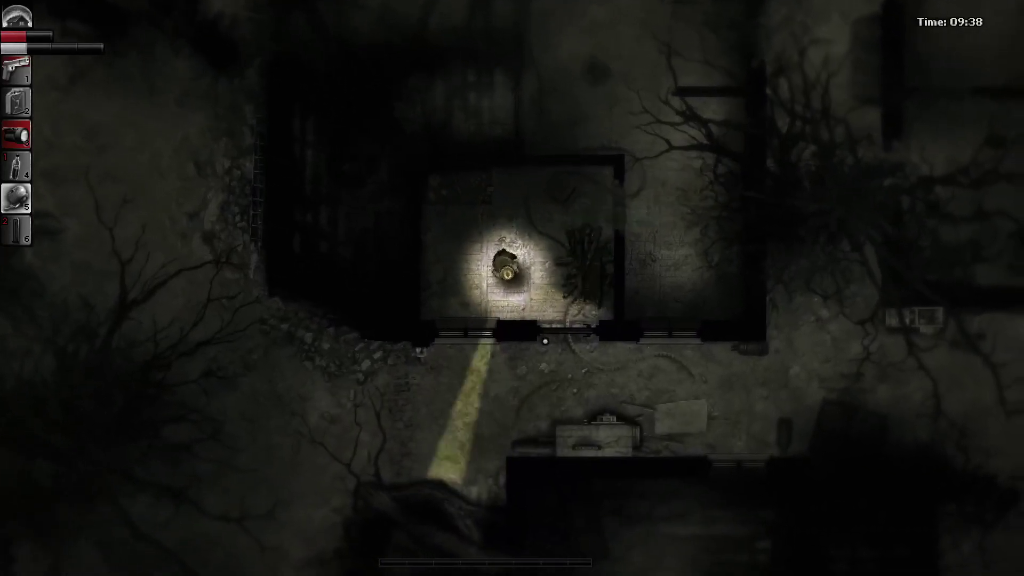
key("s")
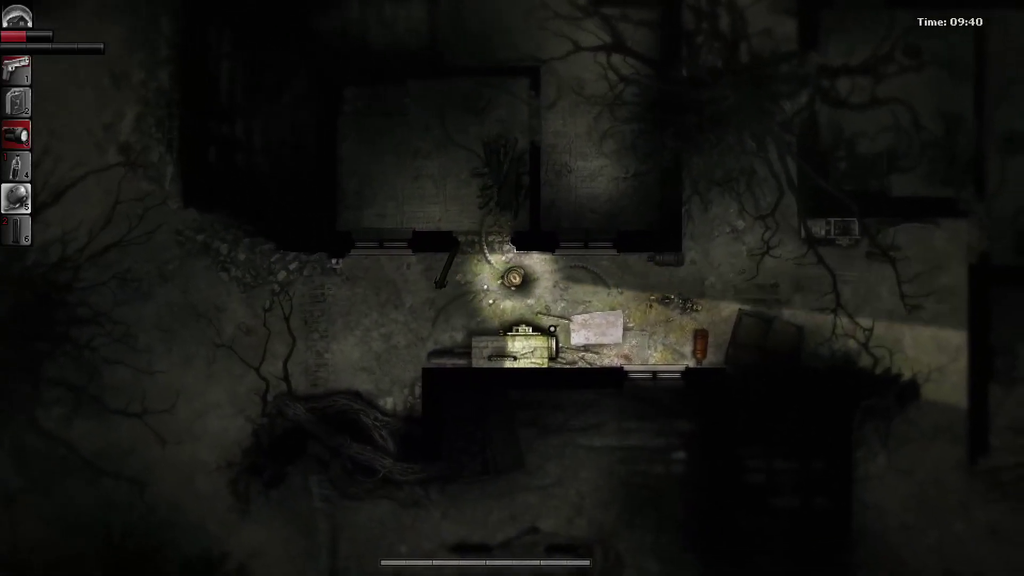
- Cross the lit yard, pass through the dark rooms, and follow the path to the generator
key("d")
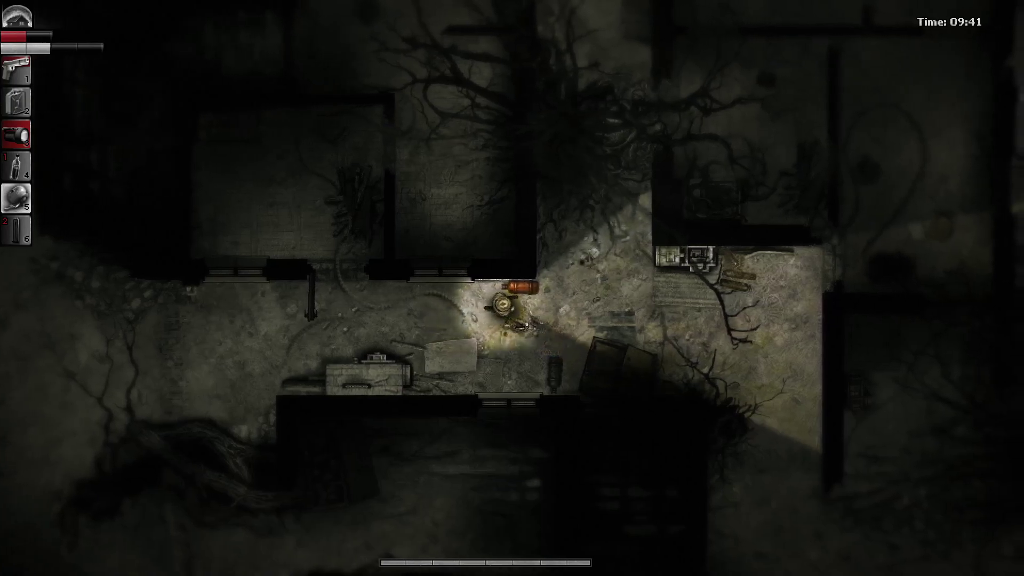
key("w")
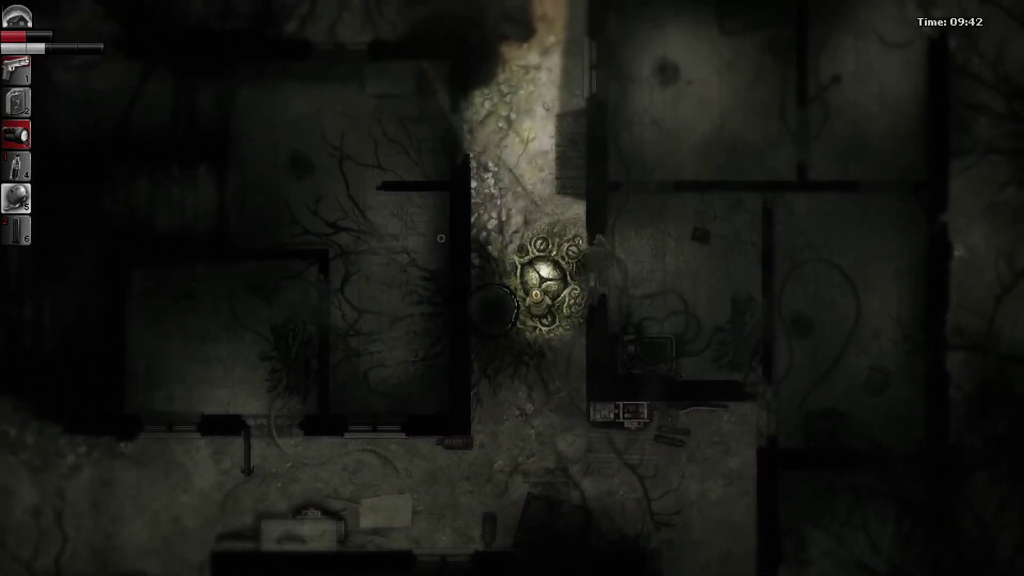
key("w")
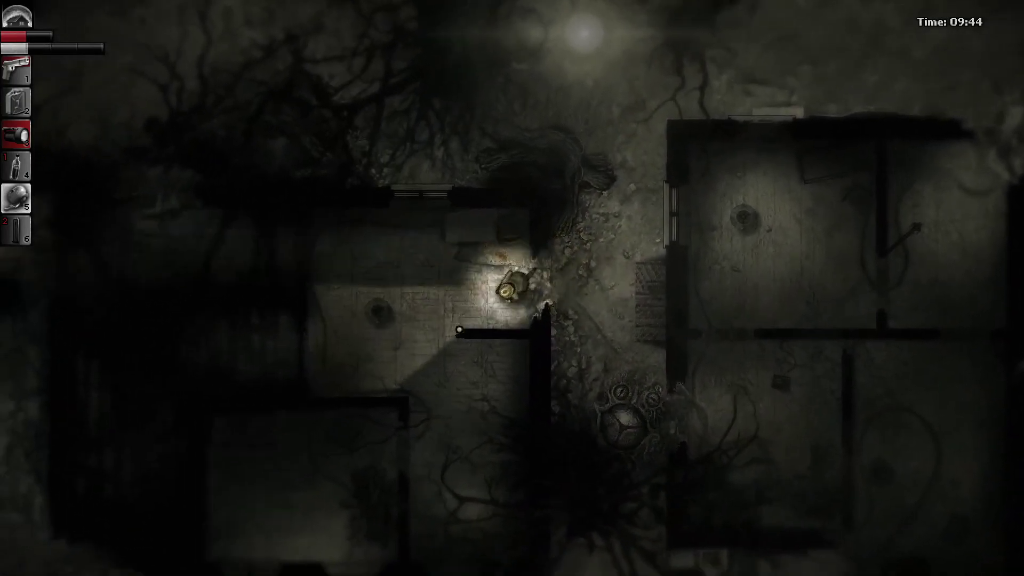
key("s")
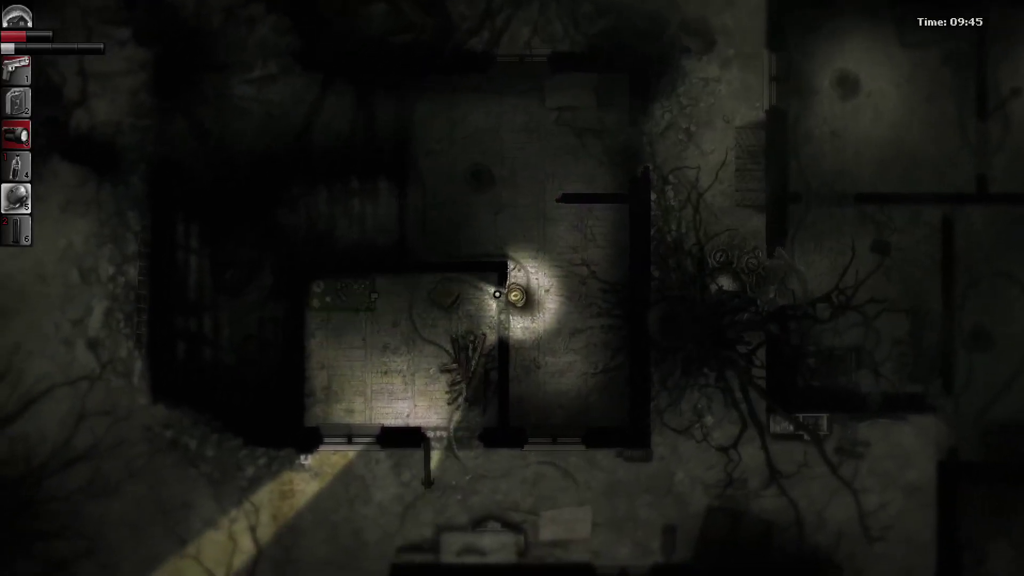
key("s")
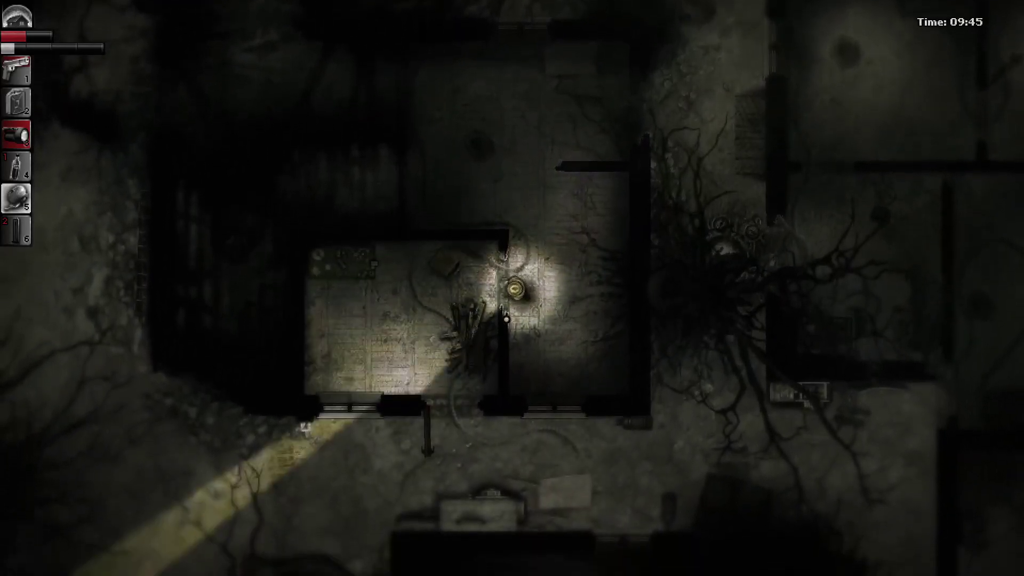
key("w")
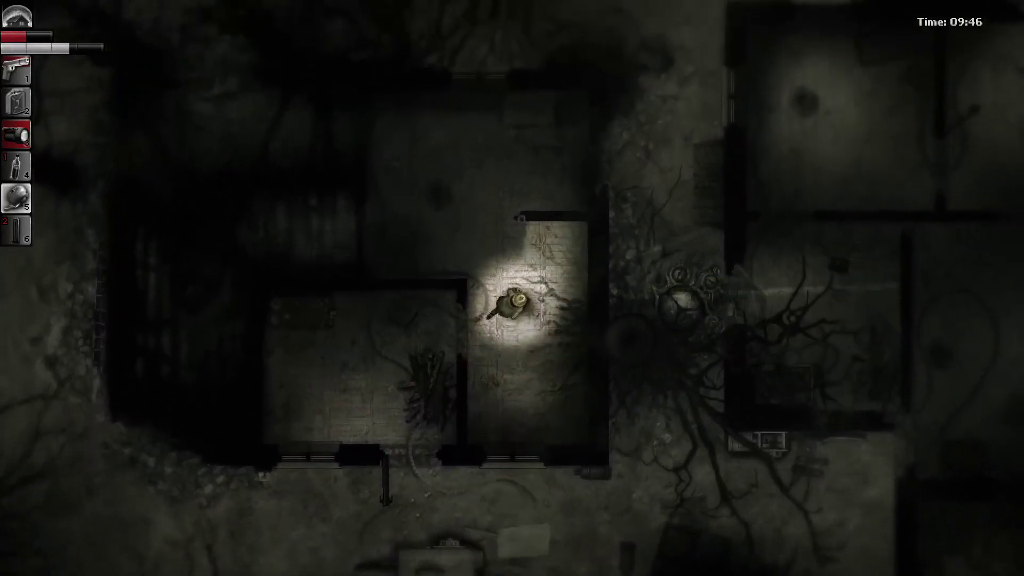
key("w")
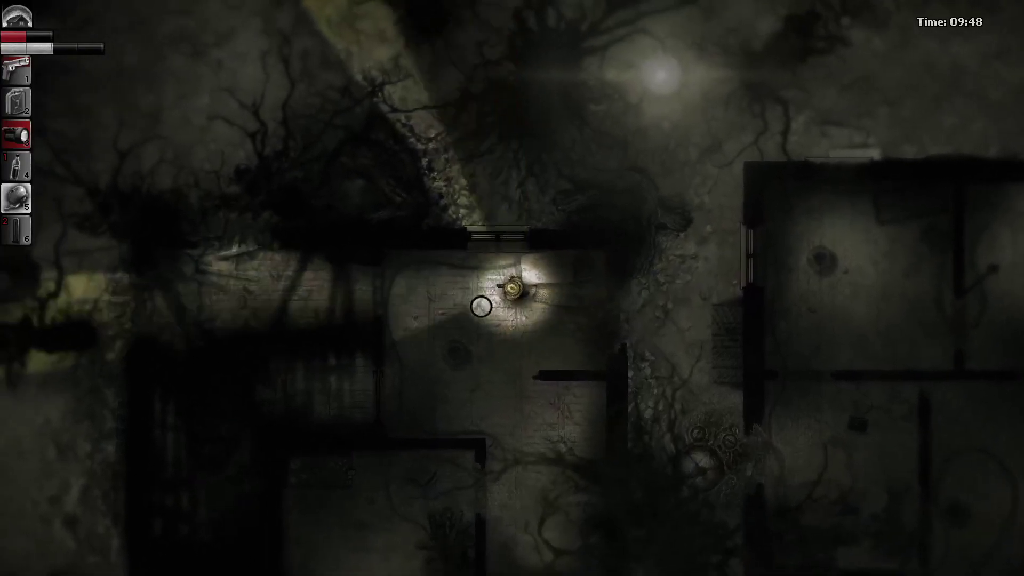
key("w")
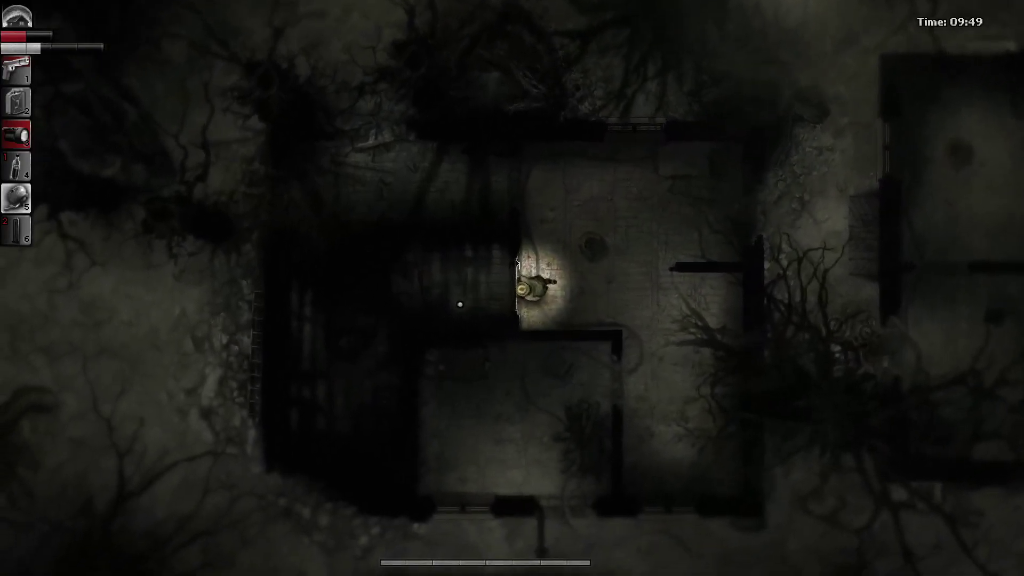
key("d")
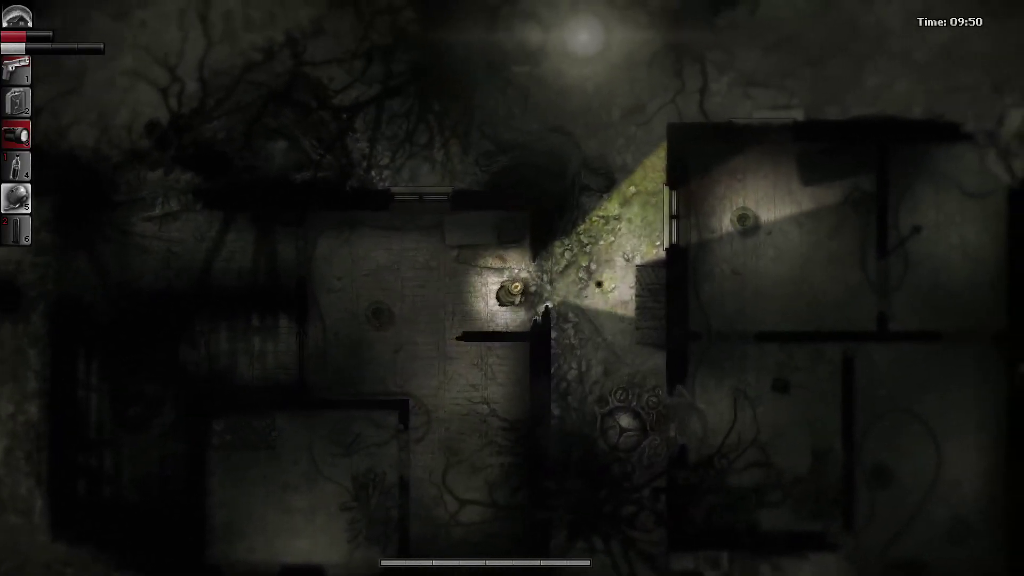
key("s")
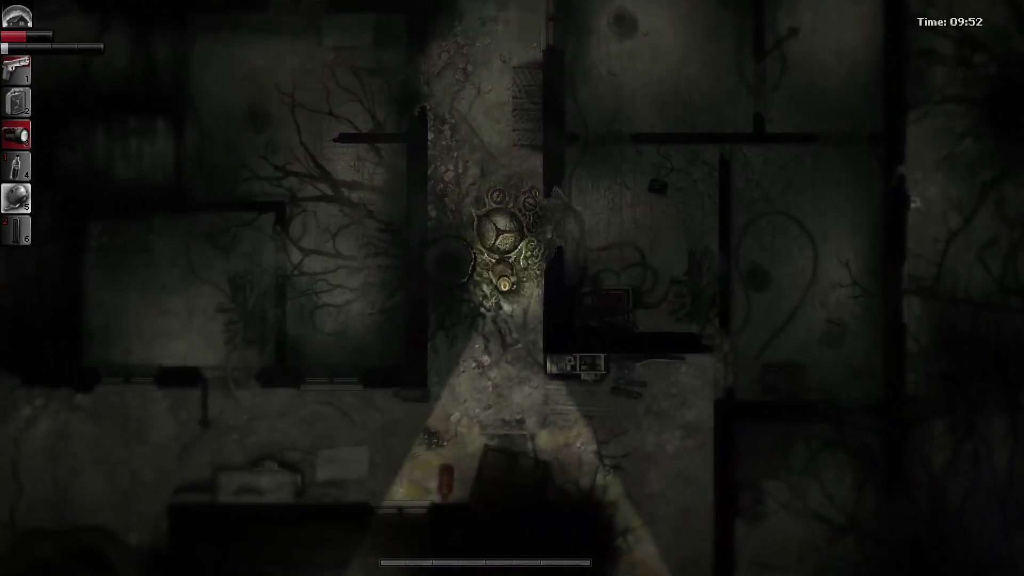
- Switch on the generator and inspect it
key("e")
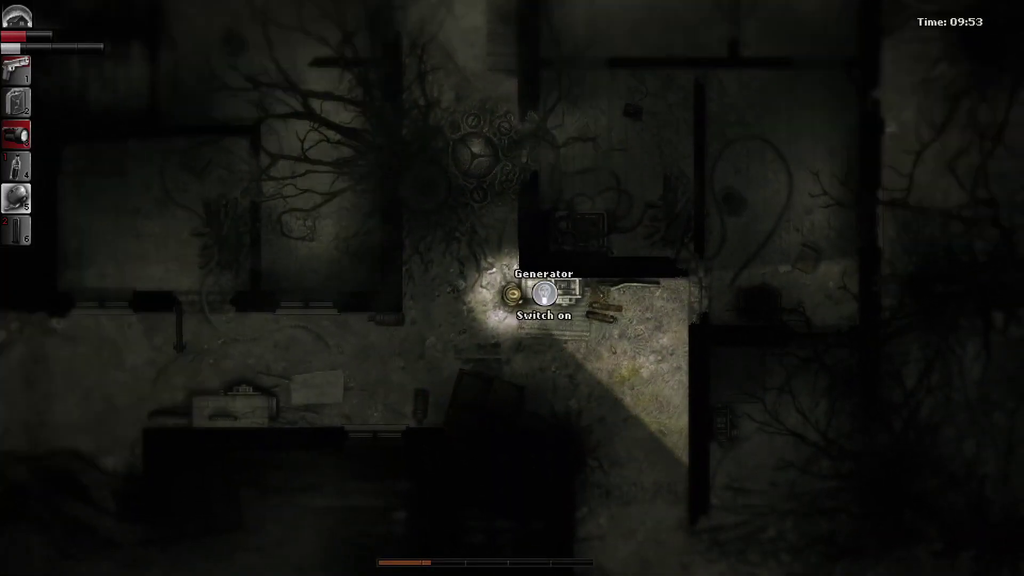
key("s")
key("w")
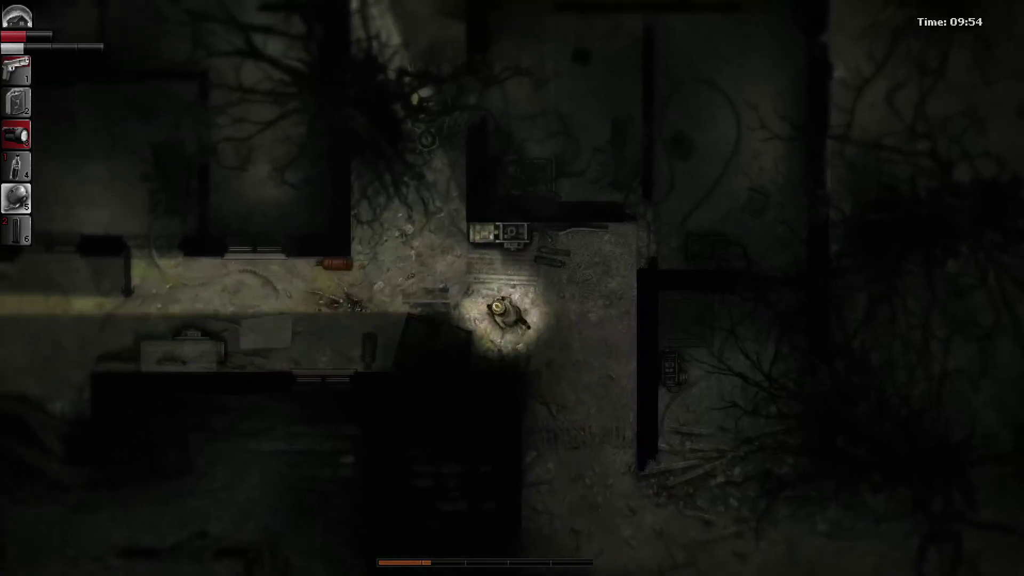
key("w")
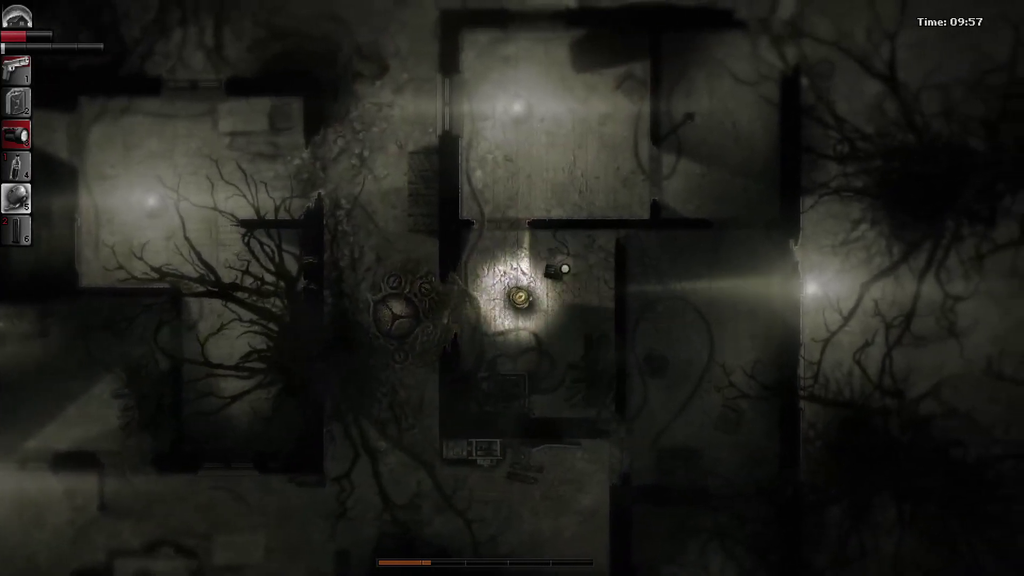
key("e")
key("s")
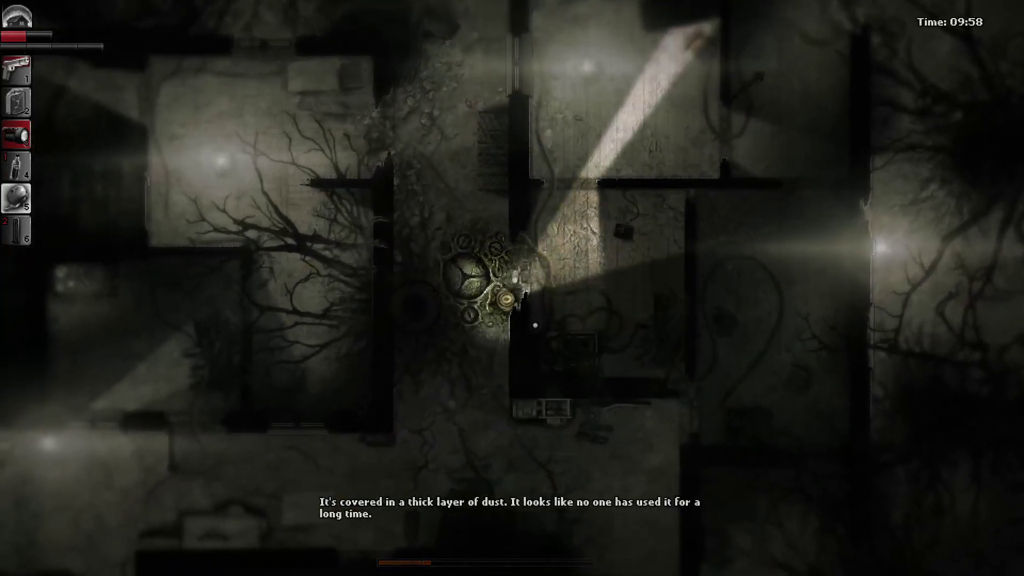
key("d")
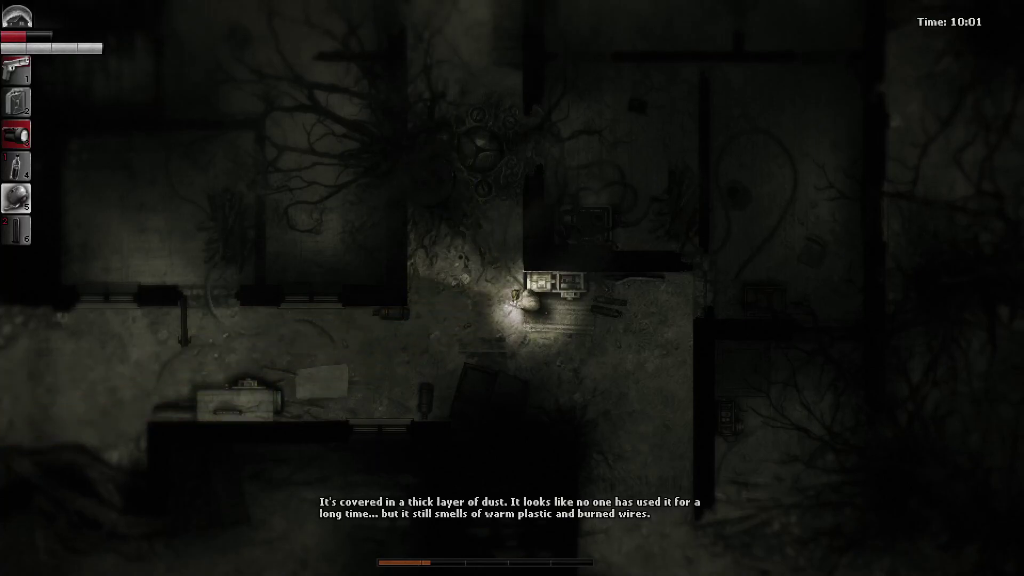
- Check the inventory, move to the right doorway, and set the room beyond on fire
key("Tab")
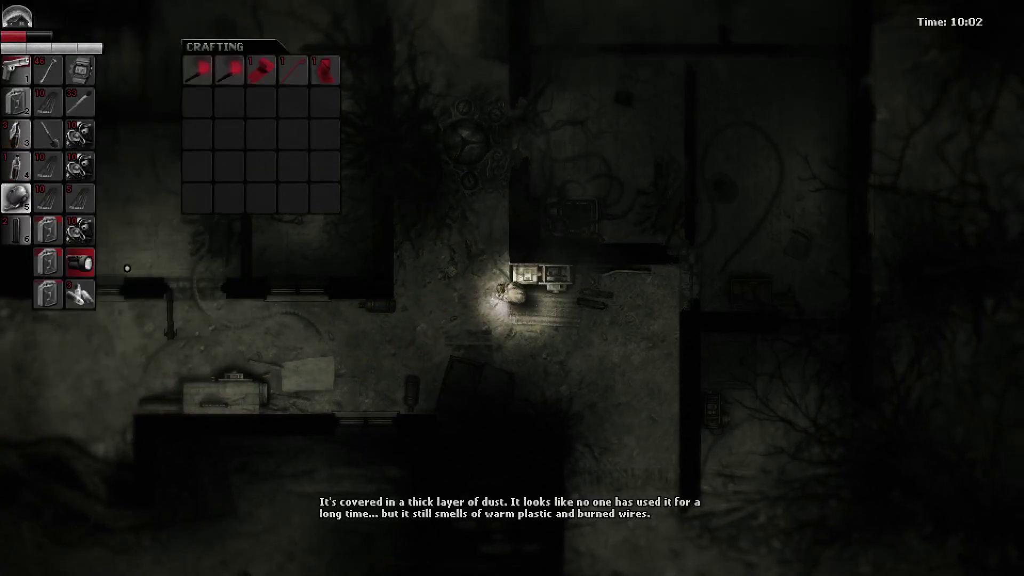
key("Tab")
key("d")
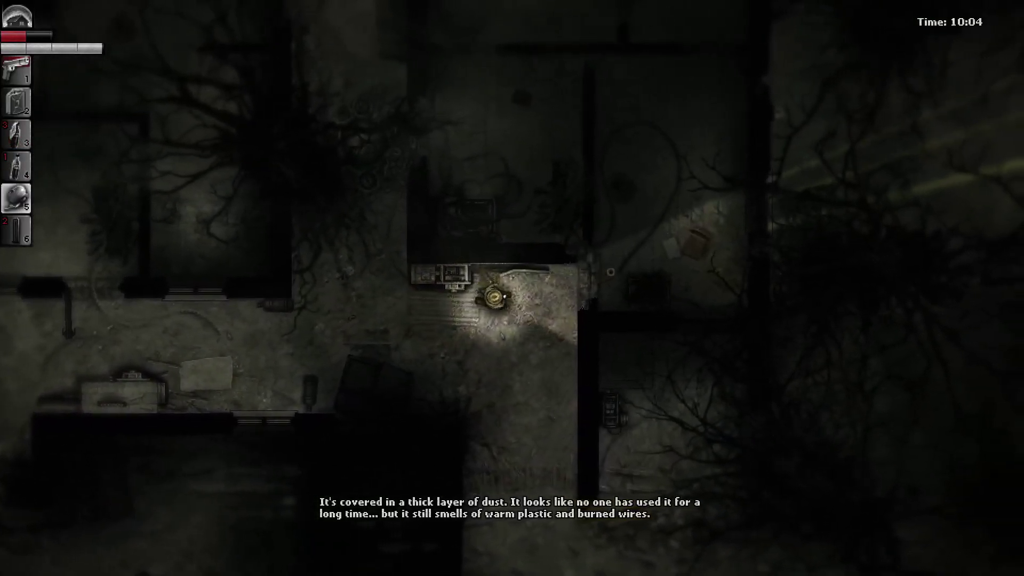
key("d")
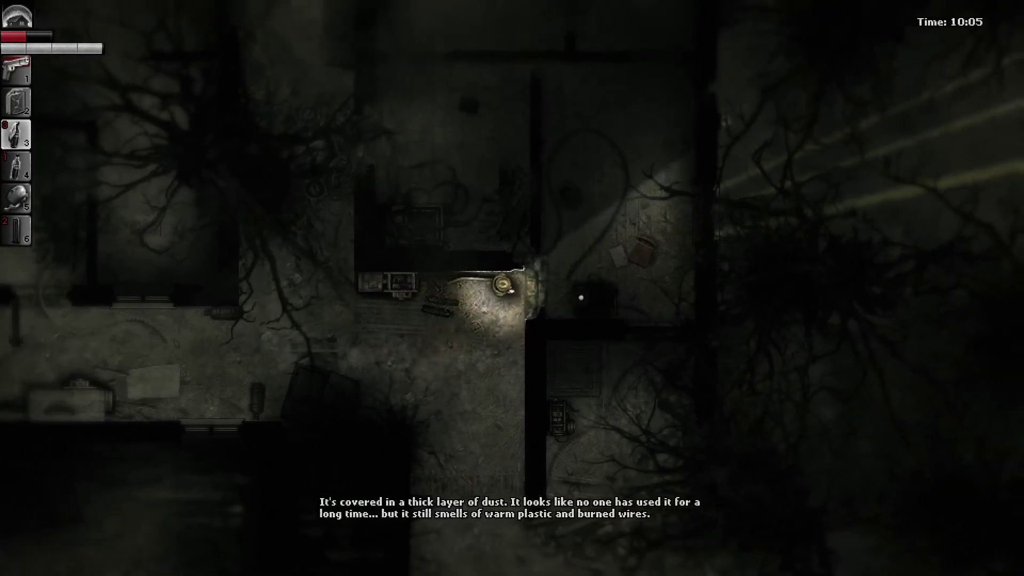
left_click(600, 298)
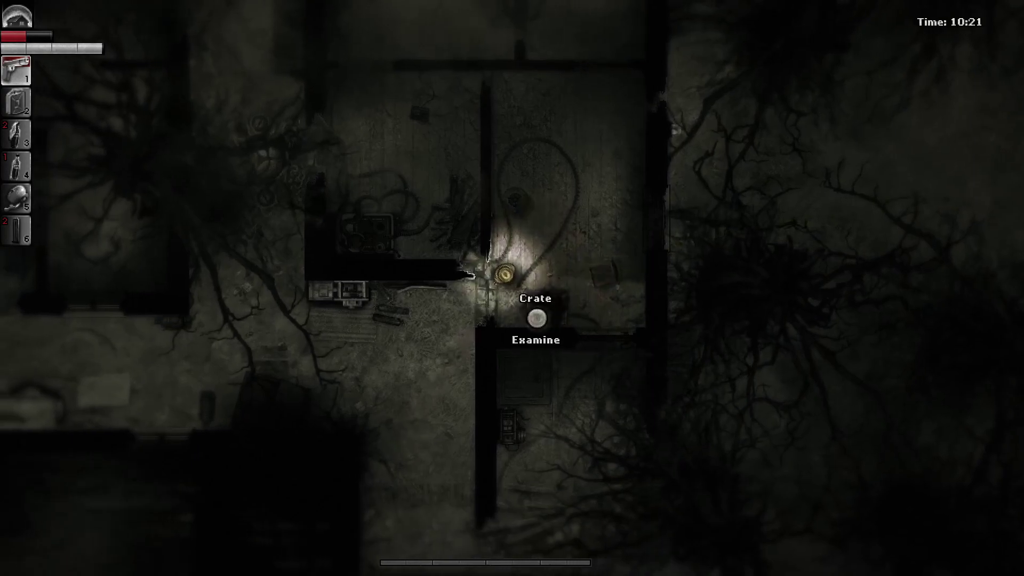
- Inspect the shell-sealed crate and the saw's storage, then walk through the doorway into the workbench room
key("e")
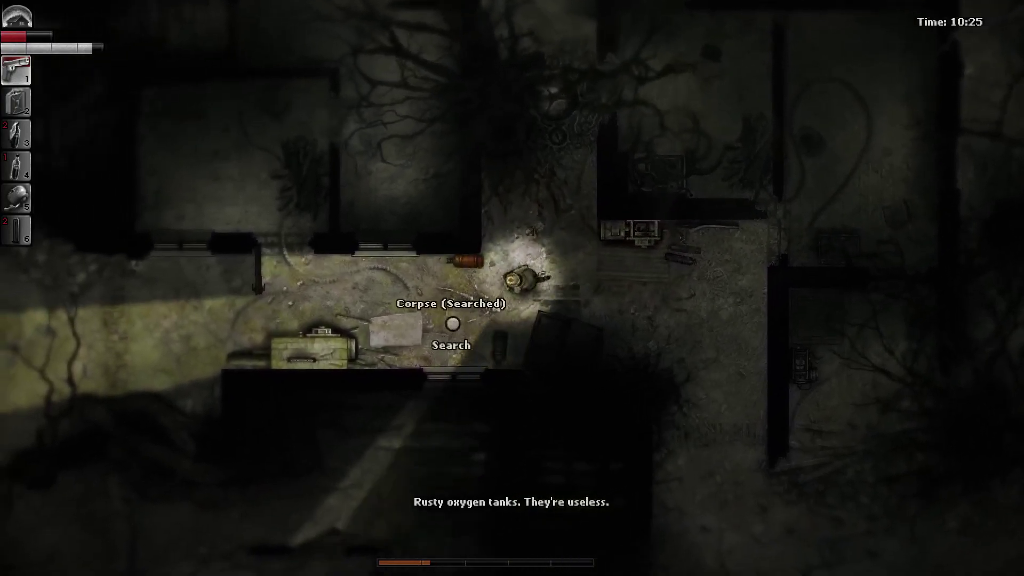
key("e")
key("Escape")
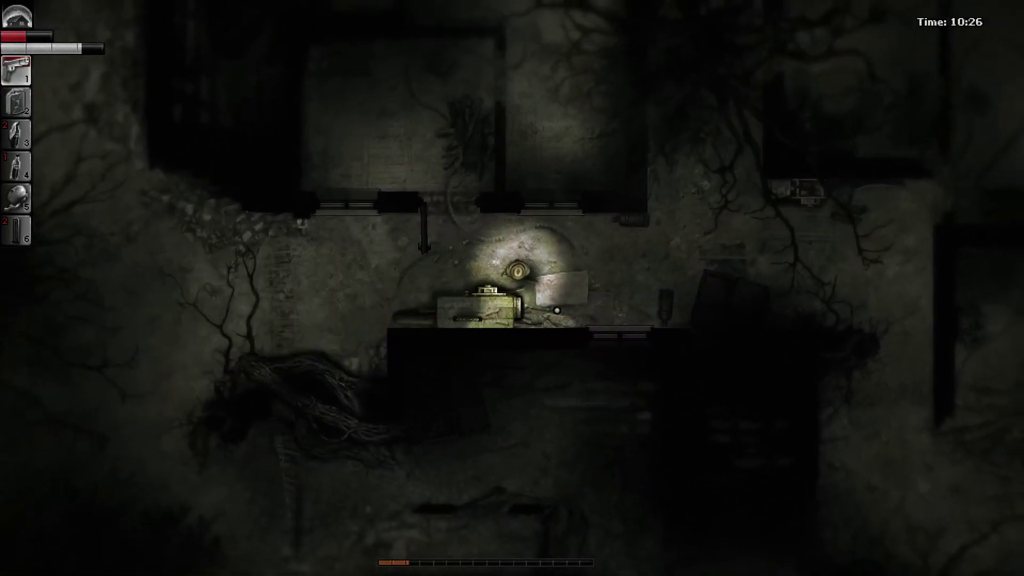
key("w")
key("w")
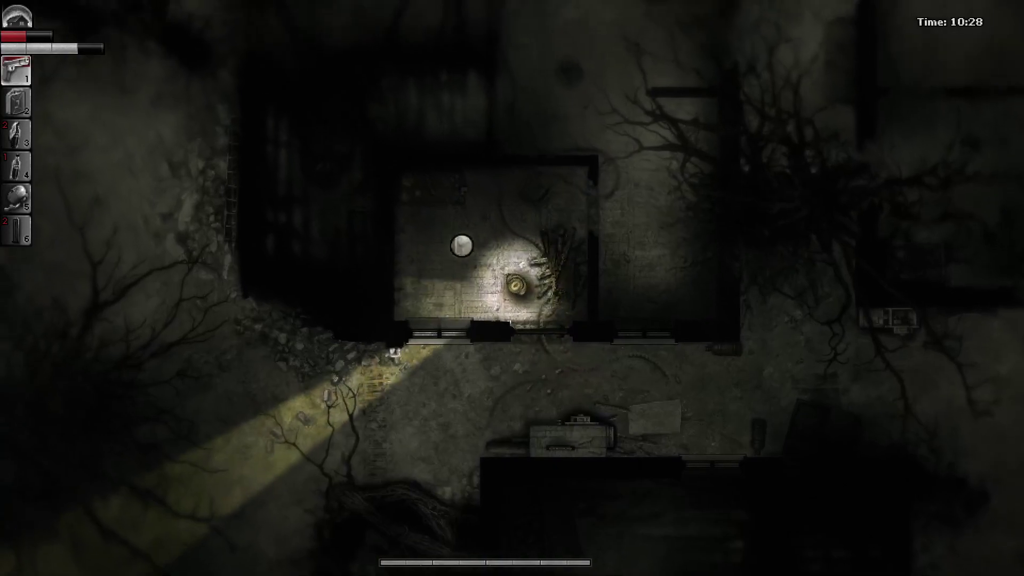
key("e")
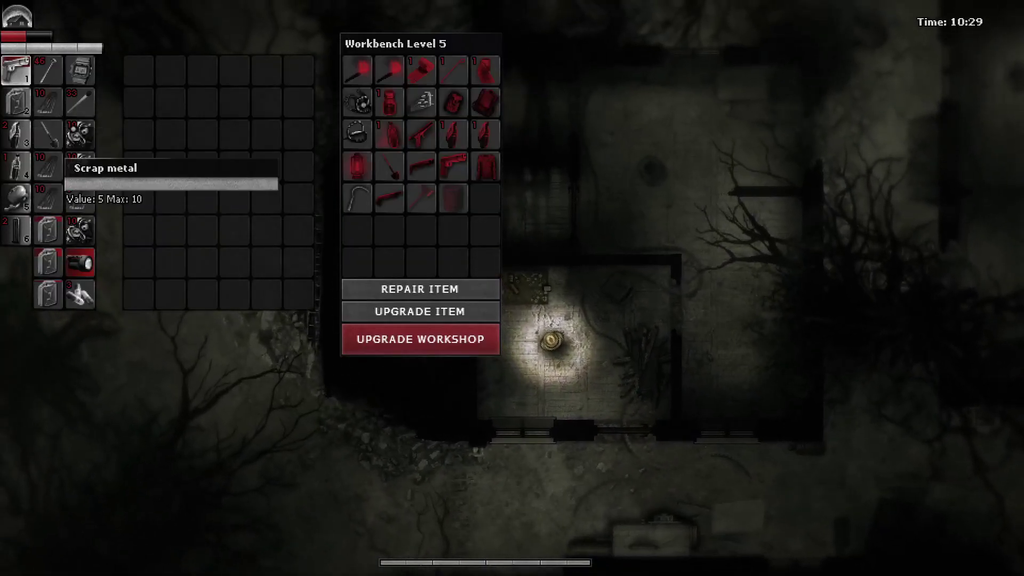
key("Escape")
key("s")
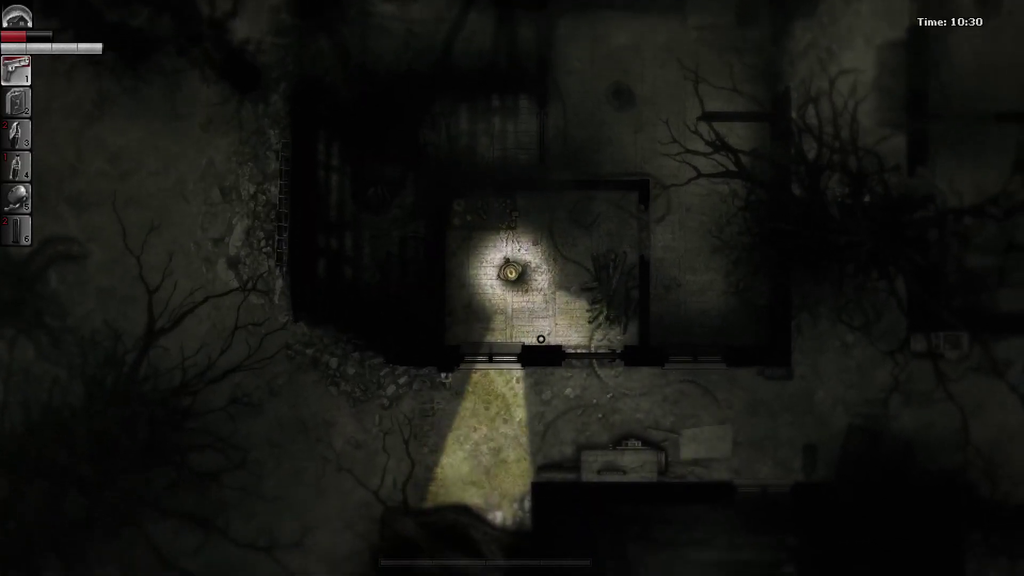